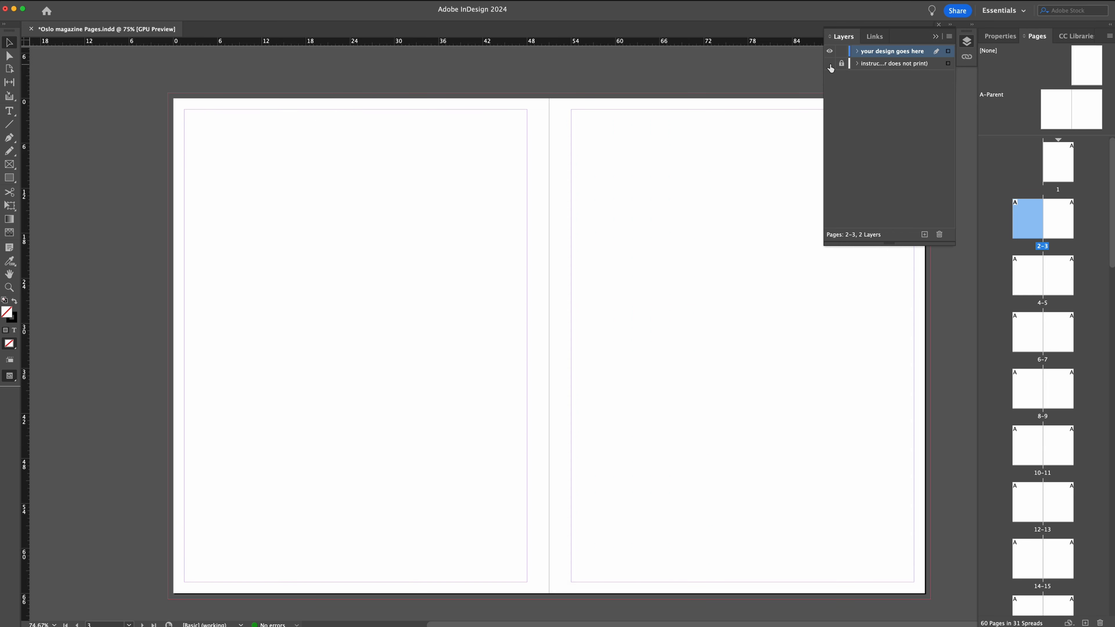
Hide the layers list of the magazine document.
{"action": "left_click", "coordinate": [967, 43]}
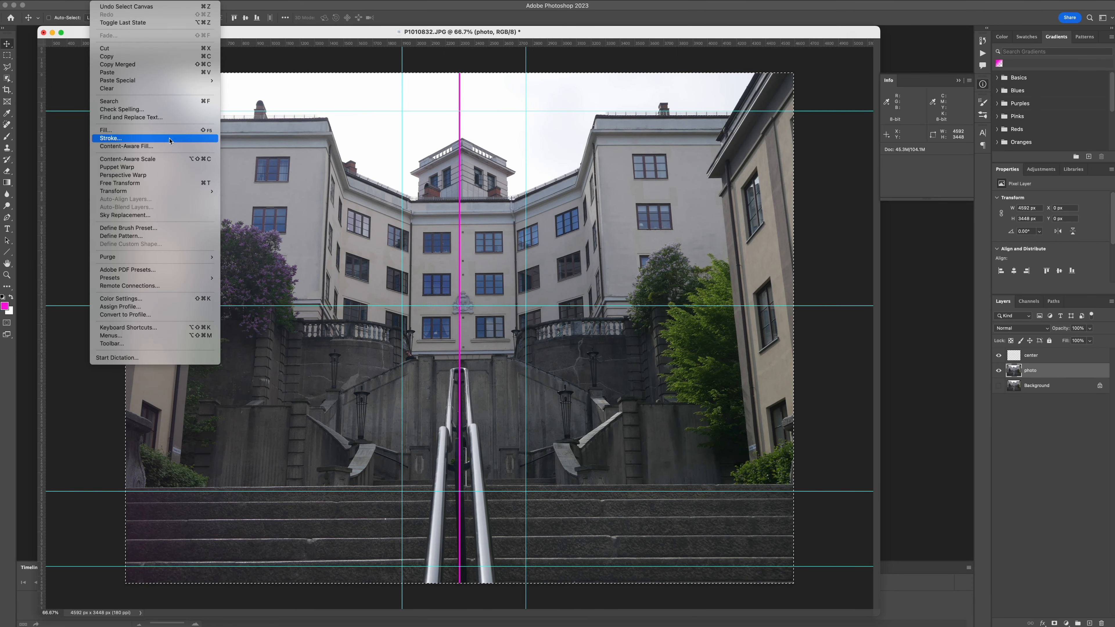
Switch to Photoshop, fill a layer named bg beneath the staircase photo with magenta, and distort the photo's left corners outward.
{"action": "left_click", "coordinate": [132, 137]}
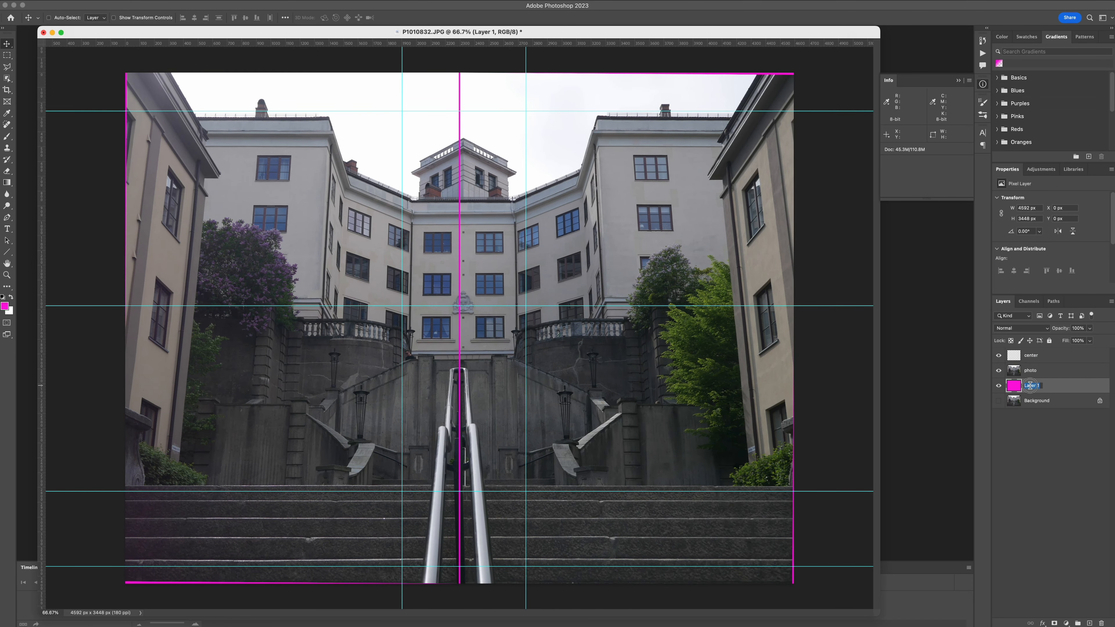
{"action": "left_click", "coordinate": [97, 1]}
{"action": "left_click", "coordinate": [132, 181]}
{"action": "left_click_drag", "start_coordinate": [125, 72], "coordinate": [117, 71]}
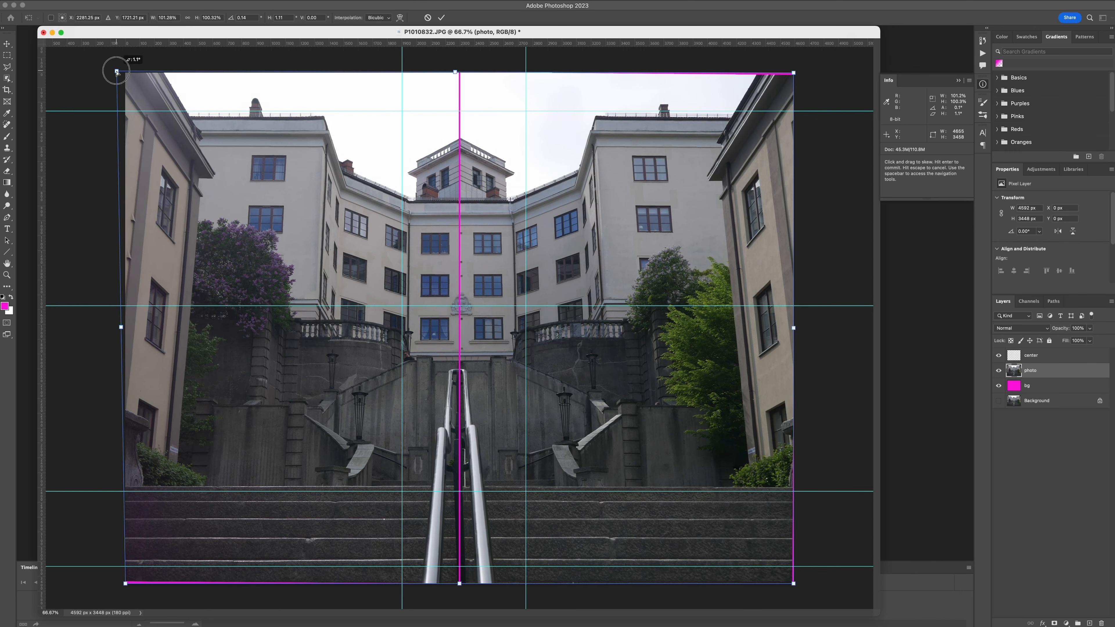
{"action": "left_click_drag", "start_coordinate": [126, 584], "coordinate": [116, 584]}
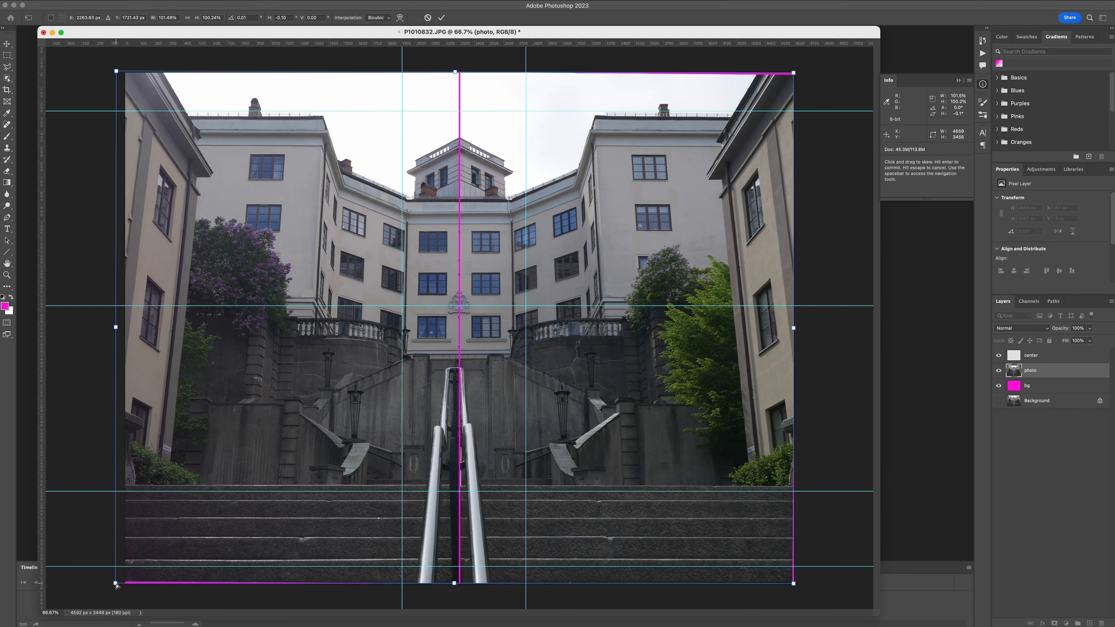
{"action": "key", "text": "Return"}
Remove the horizontal and vertical guides from the staircase photo.
{"action": "left_click_drag", "start_coordinate": [476, 110], "coordinate": [476, 43]}
{"action": "left_click_drag", "start_coordinate": [475, 305], "coordinate": [475, 85]}
{"action": "left_click_drag", "start_coordinate": [476, 491], "coordinate": [476, 43]}
{"action": "left_click_drag", "start_coordinate": [402, 175], "coordinate": [42, 176]}
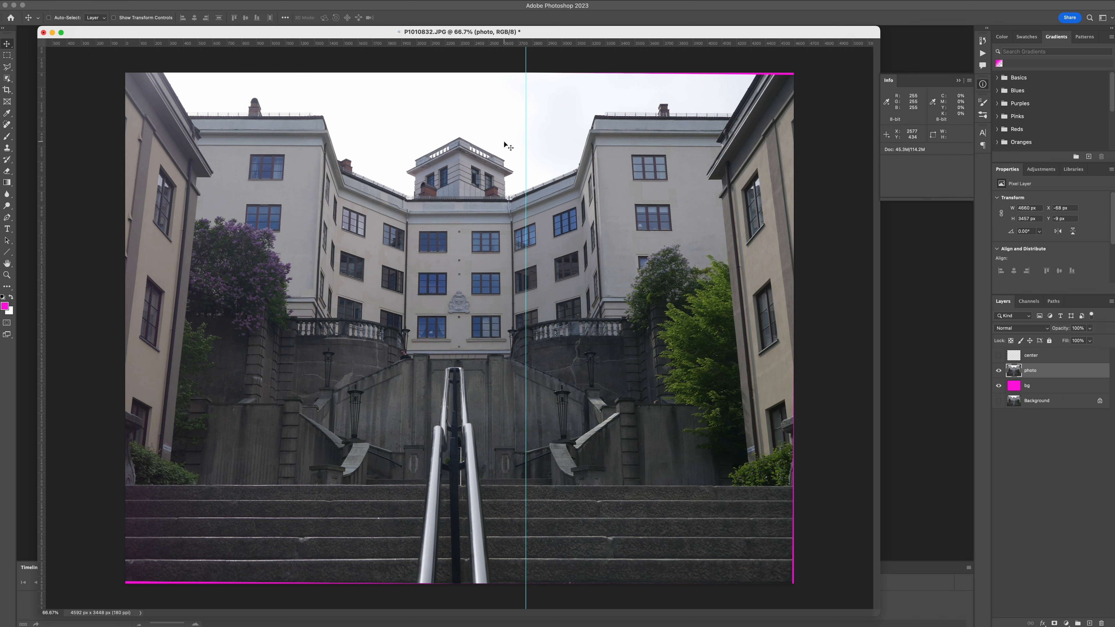
{"action": "left_click_drag", "start_coordinate": [526, 143], "coordinate": [42, 143]}
Adjust the tone and colour of the staircase photo with two successive image adjustments.
{"action": "left_click", "coordinate": [116, 1]}
{"action": "left_click", "coordinate": [243, 28]}
{"action": "left_click_drag", "start_coordinate": [787, 515], "coordinate": [794, 516]}
{"action": "left_click_drag", "start_coordinate": [898, 514], "coordinate": [928, 522]}
{"action": "left_click", "coordinate": [932, 430]}
{"action": "left_click", "coordinate": [117, 1]}
{"action": "left_click", "coordinate": [248, 66]}
{"action": "left_click", "coordinate": [1021, 457]}
{"action": "key", "text": "super+a"}
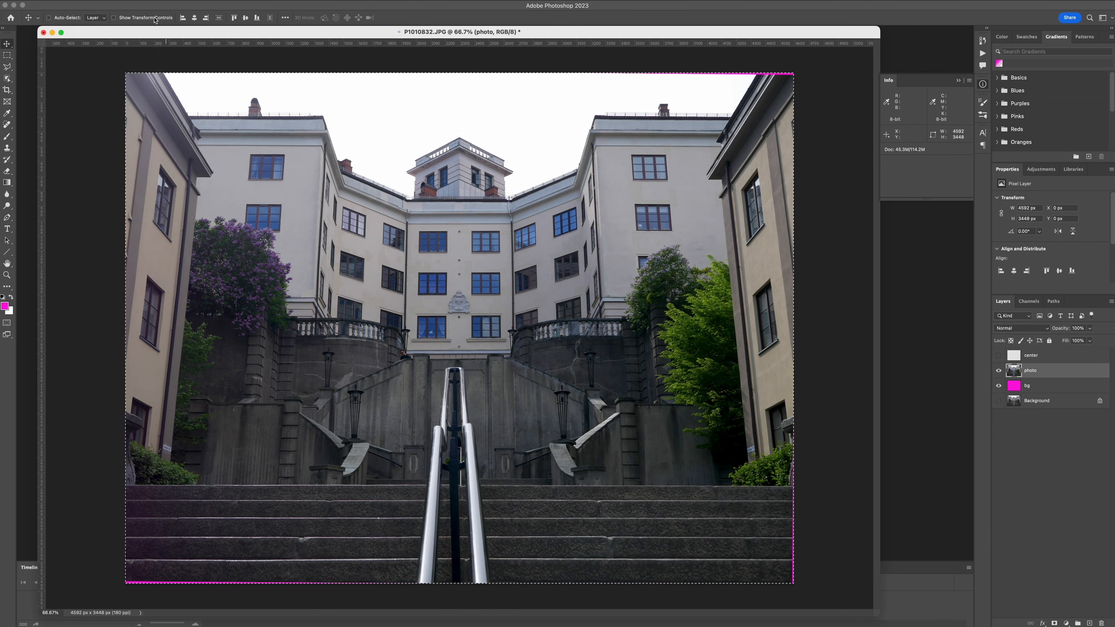
{"action": "left_click", "coordinate": [97, 0]}
{"action": "mouse_move", "coordinate": [188, 1]}
{"action": "mouse_move", "coordinate": [209, 125]}
{"action": "left_click", "coordinate": [313, 150]}
{"action": "left_click", "coordinate": [604, 307]}
{"action": "left_click", "coordinate": [189, 0]}
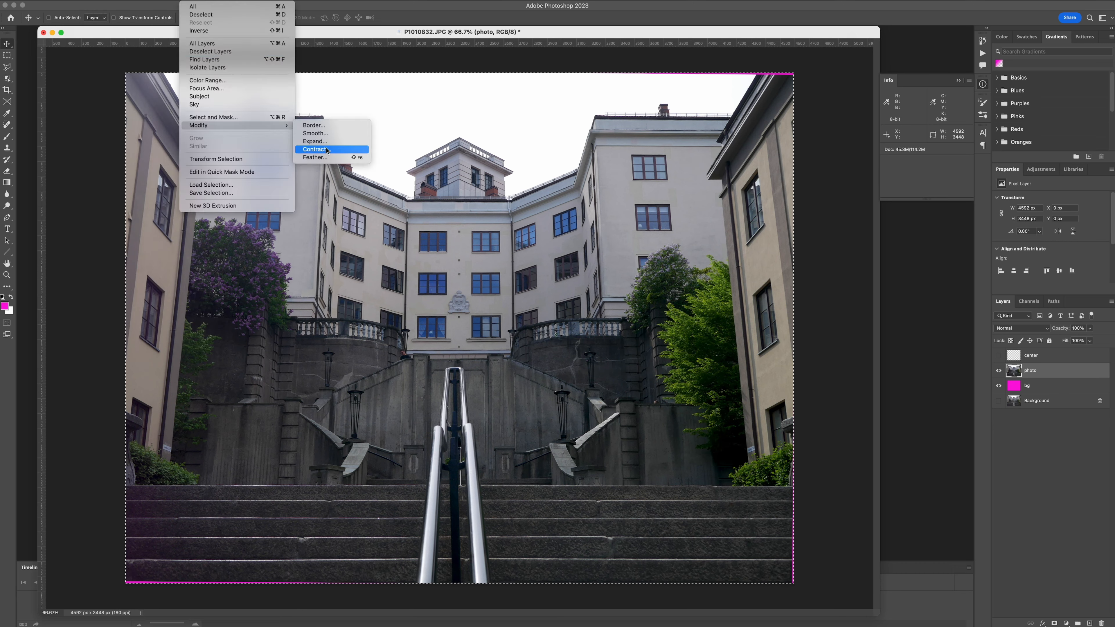
{"action": "key", "text": "Escape"}
{"action": "key", "text": "super+d"}
Make a rectangular selection of about 4560 x 3400 px just inside the staircase photo's magenta edges.
{"action": "key", "text": "m"}
{"action": "left_click_drag", "start_coordinate": [128, 579], "coordinate": [792, 78]}
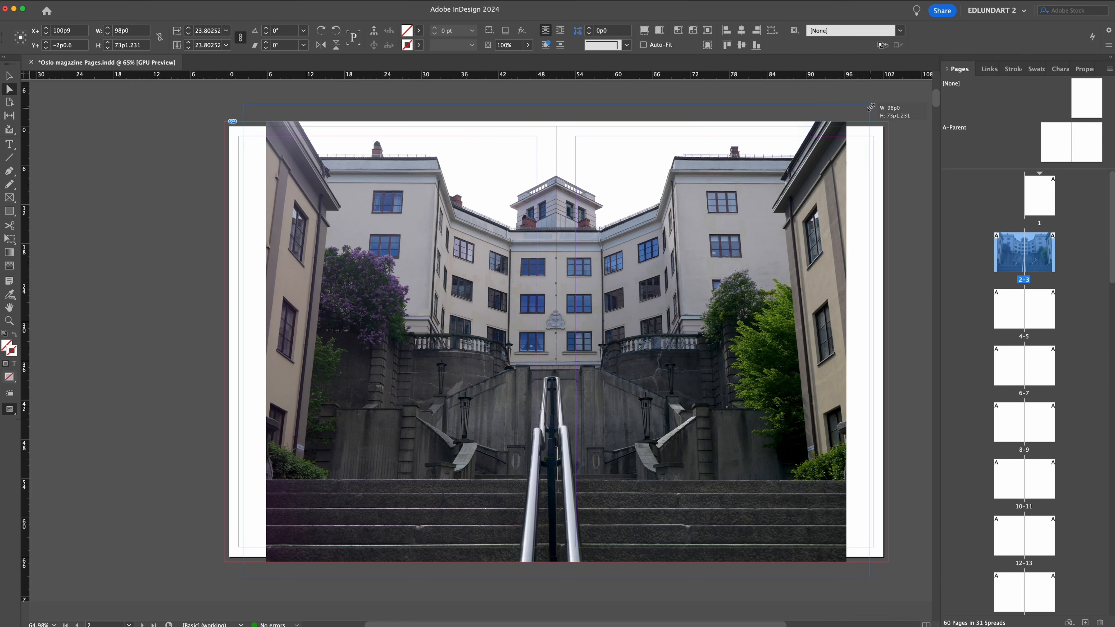
Switch to InDesign and enlarge the placed staircase photo to fill the pages 2-3 spread, about 103p7 wide.
{"action": "left_click_drag", "start_coordinate": [870, 107], "coordinate": [889, 96]}
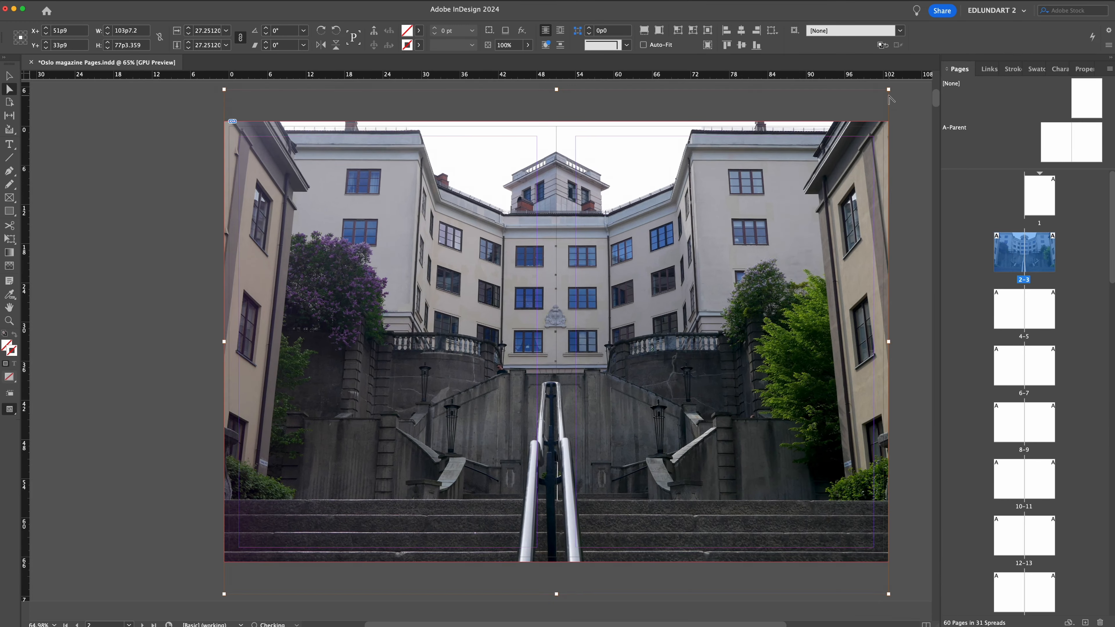
{"action": "left_click", "coordinate": [139, 227]}
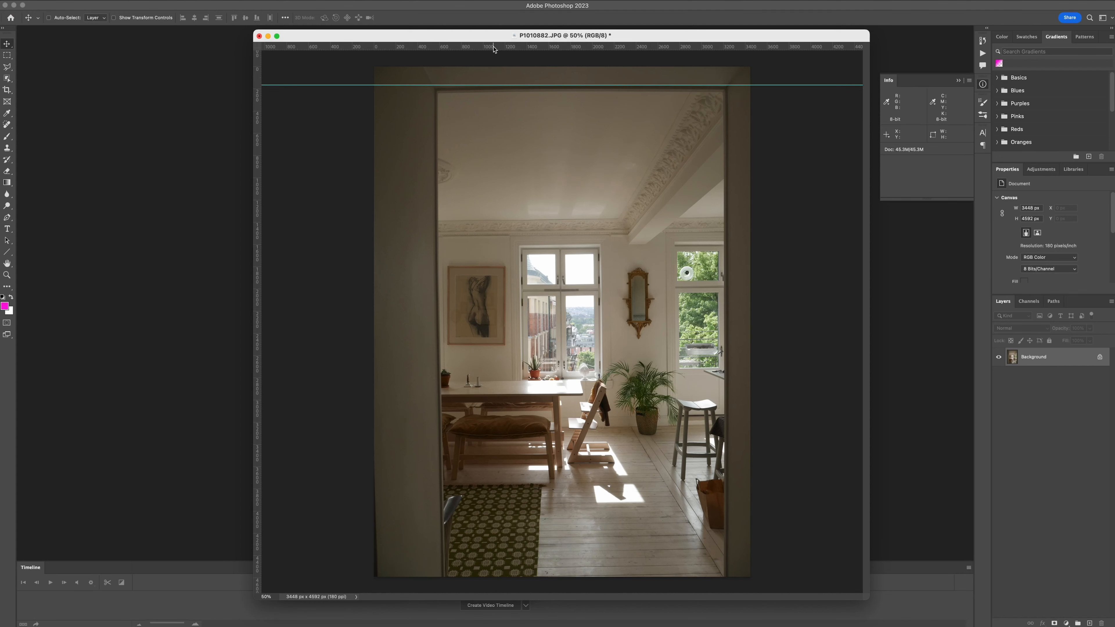
In Photoshop, add guides near the interior photo's bottom and outside both door frame edges, and duplicate the Background layer.
{"action": "left_click_drag", "start_coordinate": [467, 46], "coordinate": [467, 547]}
{"action": "left_click_drag", "start_coordinate": [257, 302], "coordinate": [429, 302]}
{"action": "left_click_drag", "start_coordinate": [258, 307], "coordinate": [736, 313]}
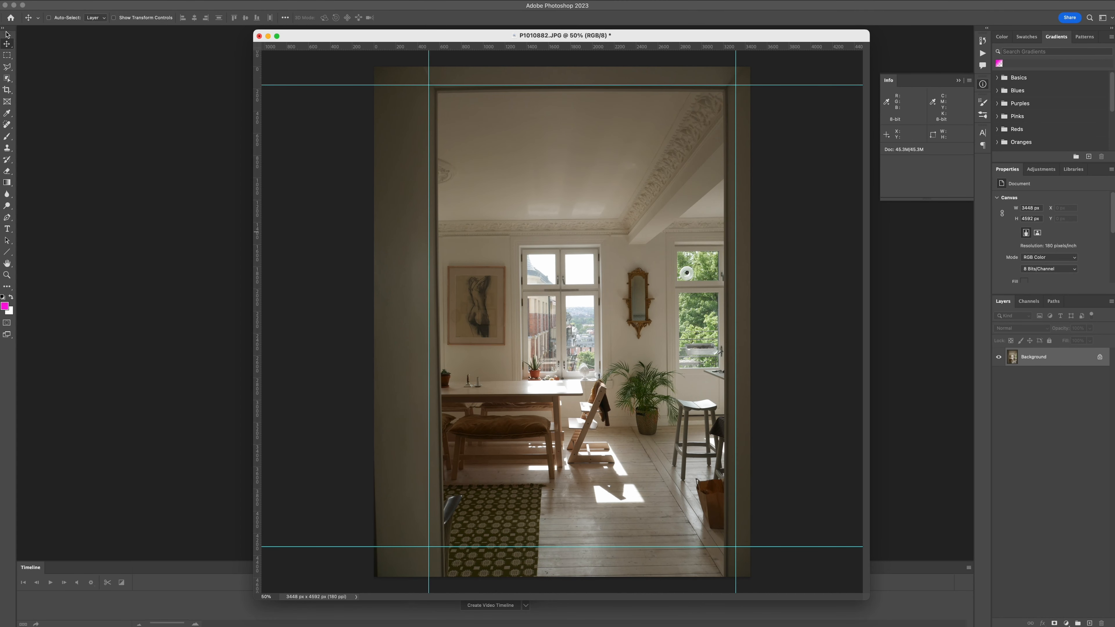
{"action": "key", "text": "super+j"}
Start Lens Correction on the duplicate layer with camera model DMC-G1 and lens model 50mm f/1.2.
{"action": "left_click", "coordinate": [217, 5]}
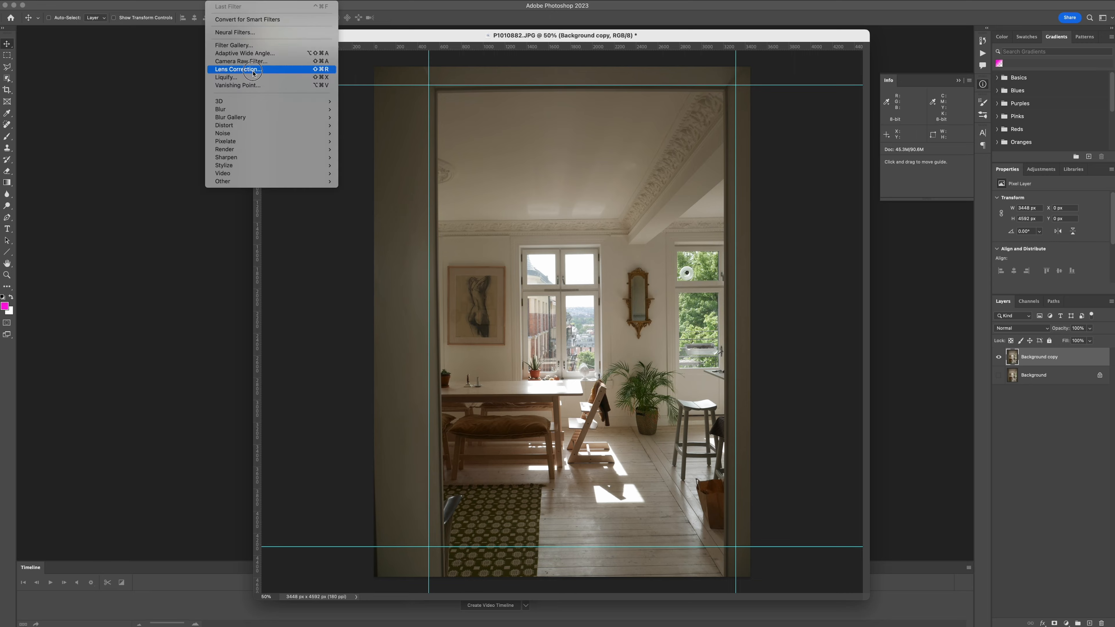
{"action": "left_click", "coordinate": [246, 72]}
{"action": "left_click", "coordinate": [1063, 171]}
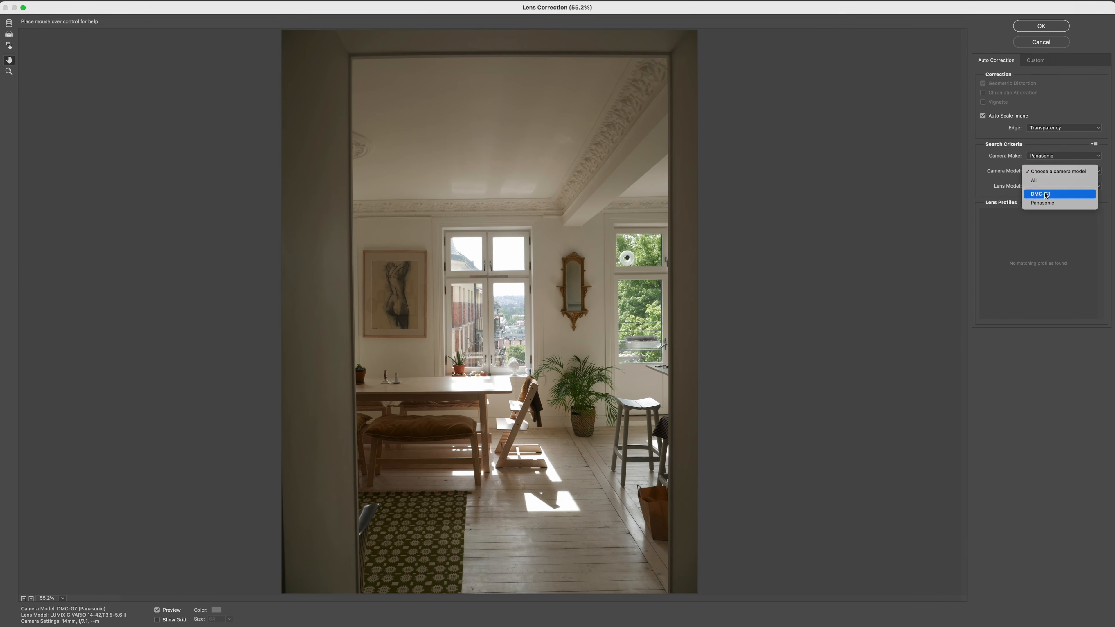
{"action": "left_click", "coordinate": [1058, 189]}
{"action": "left_click", "coordinate": [1062, 186]}
{"action": "left_click", "coordinate": [1028, 283]}
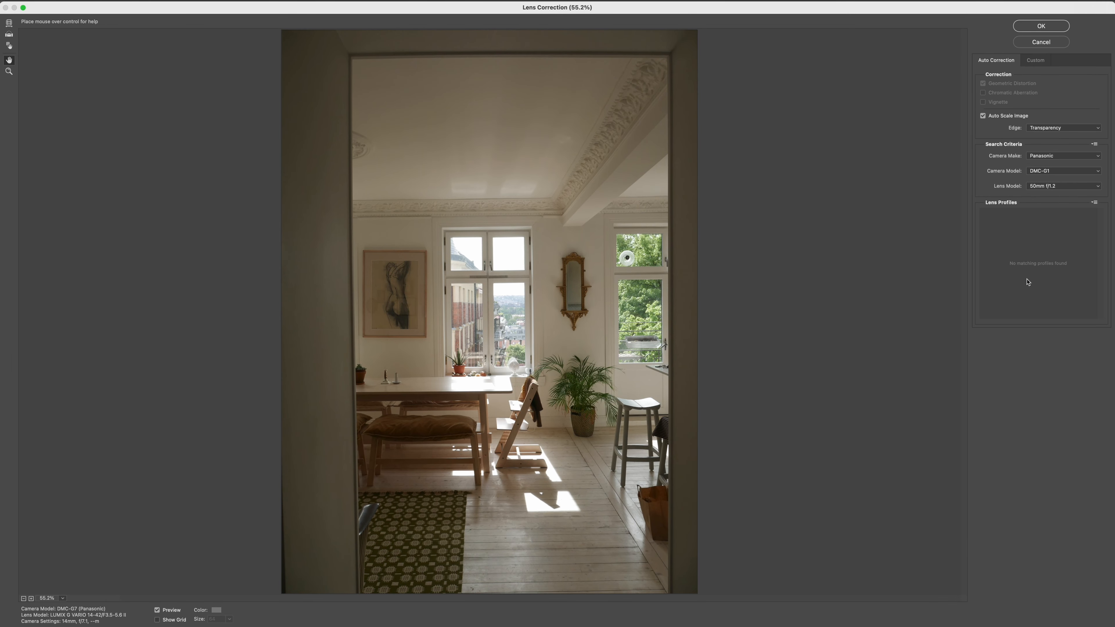
Try other lens models for the correction, ending on 135mm f/2.
{"action": "left_click", "coordinate": [1064, 188]}
{"action": "left_click", "coordinate": [1063, 179]}
{"action": "left_click", "coordinate": [1058, 186]}
{"action": "left_click", "coordinate": [1046, 179]}
{"action": "left_click", "coordinate": [1064, 187]}
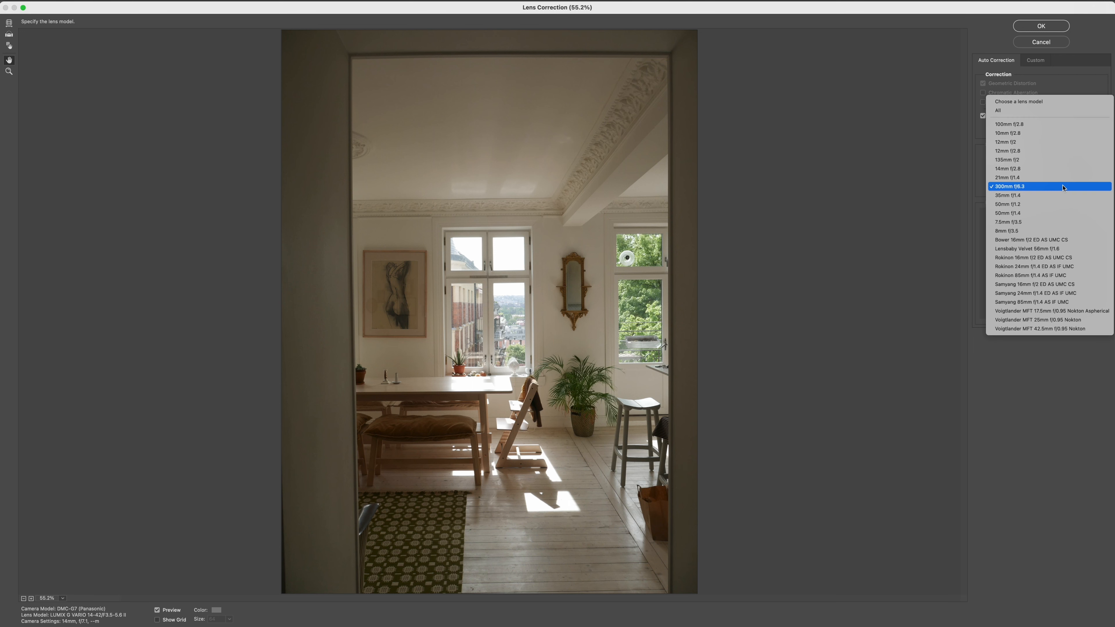
{"action": "left_click", "coordinate": [1062, 162]}
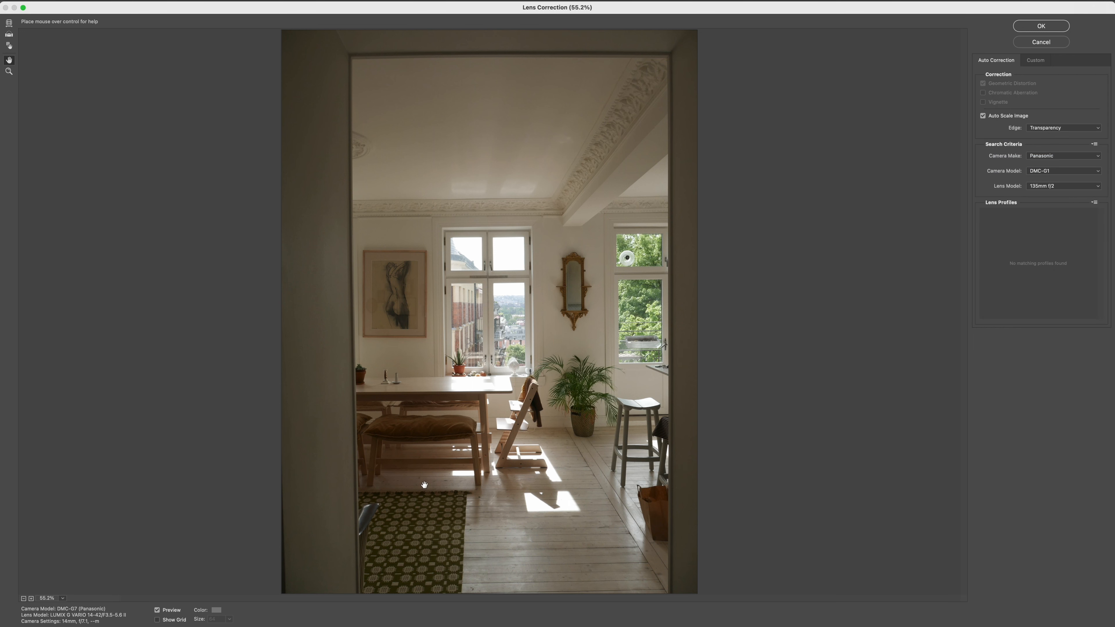
Show a grid of size 110 over the preview and manually correct the photo's distortion and vertical perspective.
{"action": "left_click", "coordinate": [157, 620]}
{"action": "left_click_drag", "start_coordinate": [196, 625], "coordinate": [203, 626]}
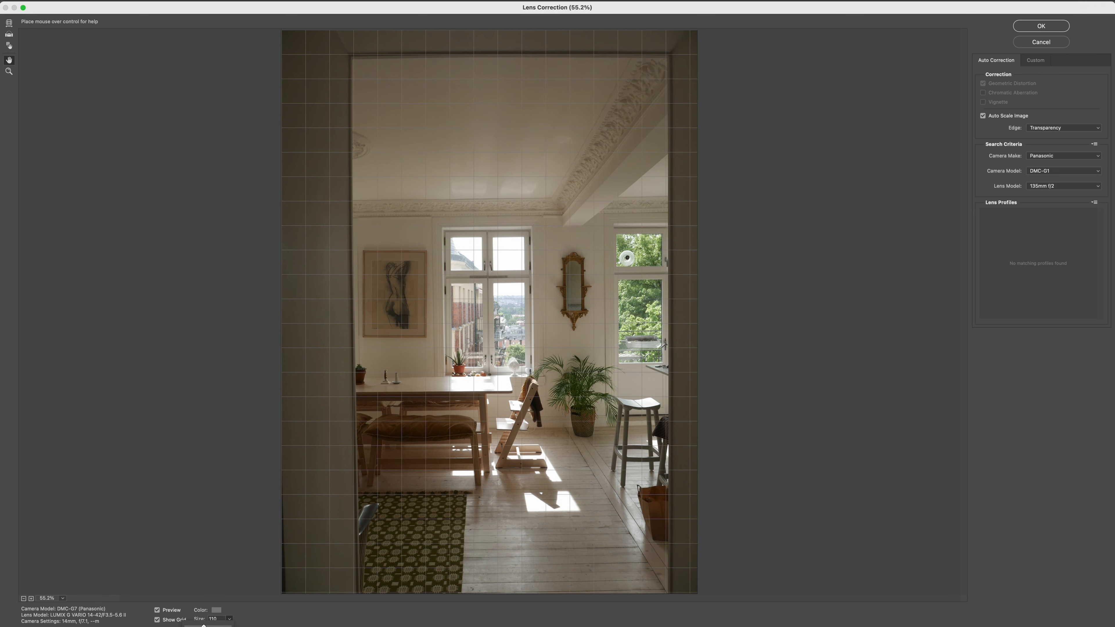
{"action": "left_click", "coordinate": [1036, 62]}
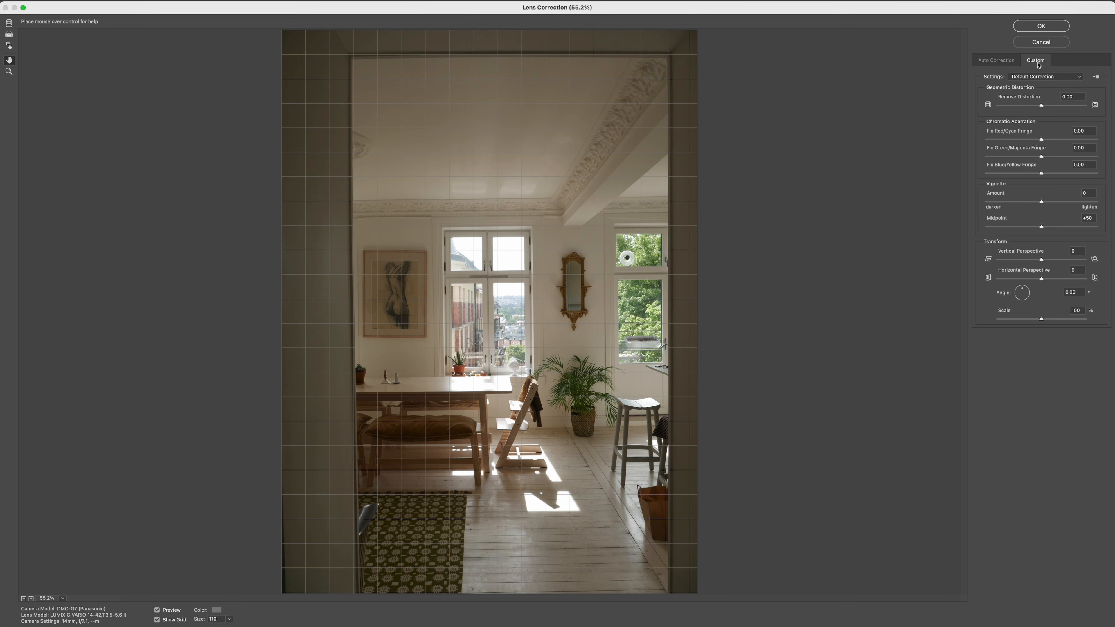
{"action": "left_click_drag", "start_coordinate": [1042, 107], "coordinate": [1042, 108]}
{"action": "left_click_drag", "start_coordinate": [1042, 260], "coordinate": [1045, 262]}
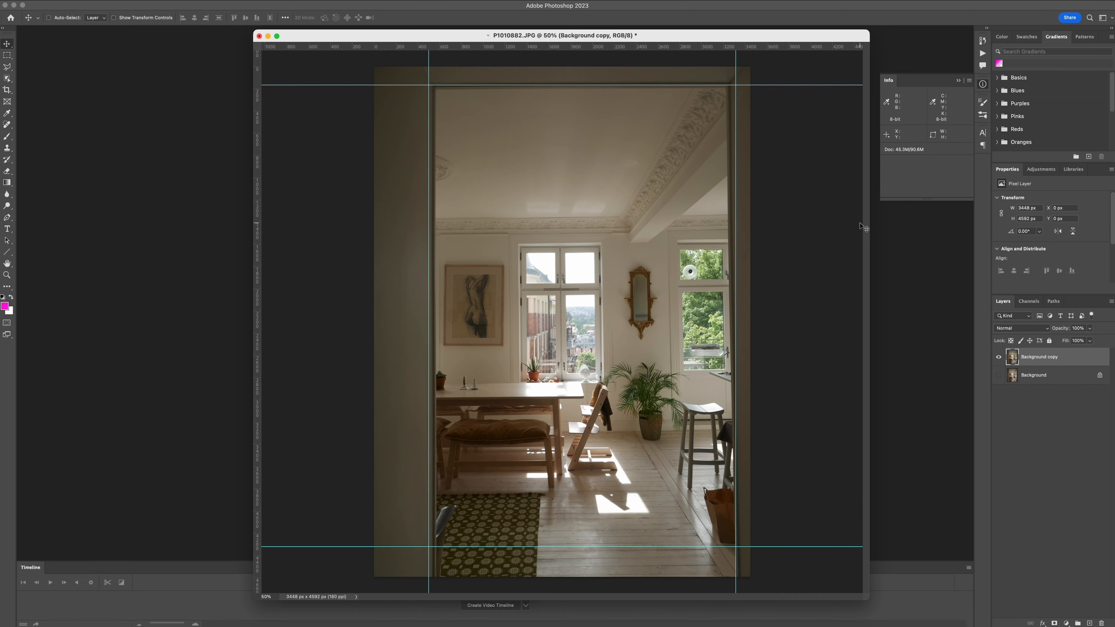
Nudge the photo's lower-left corner outward and apply Lens Correction again with Remove Distortion at +1.20.
{"action": "left_click", "coordinate": [287, 227]}
{"action": "left_click_drag", "start_coordinate": [373, 576], "coordinate": [374, 578]}
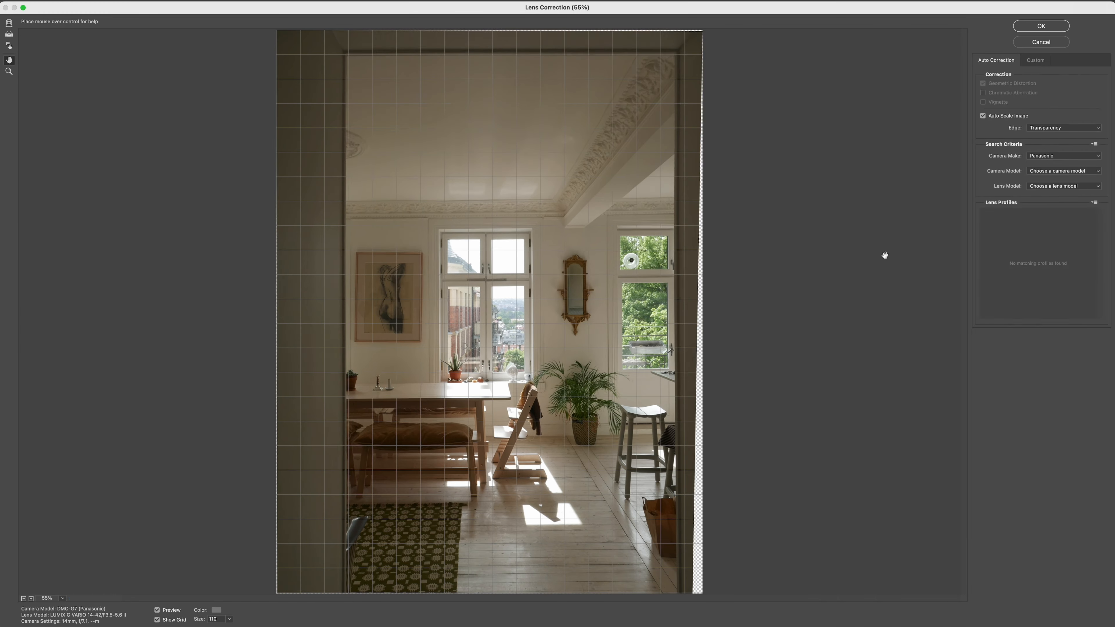
{"action": "left_click_drag", "start_coordinate": [1042, 107], "coordinate": [1043, 109]}
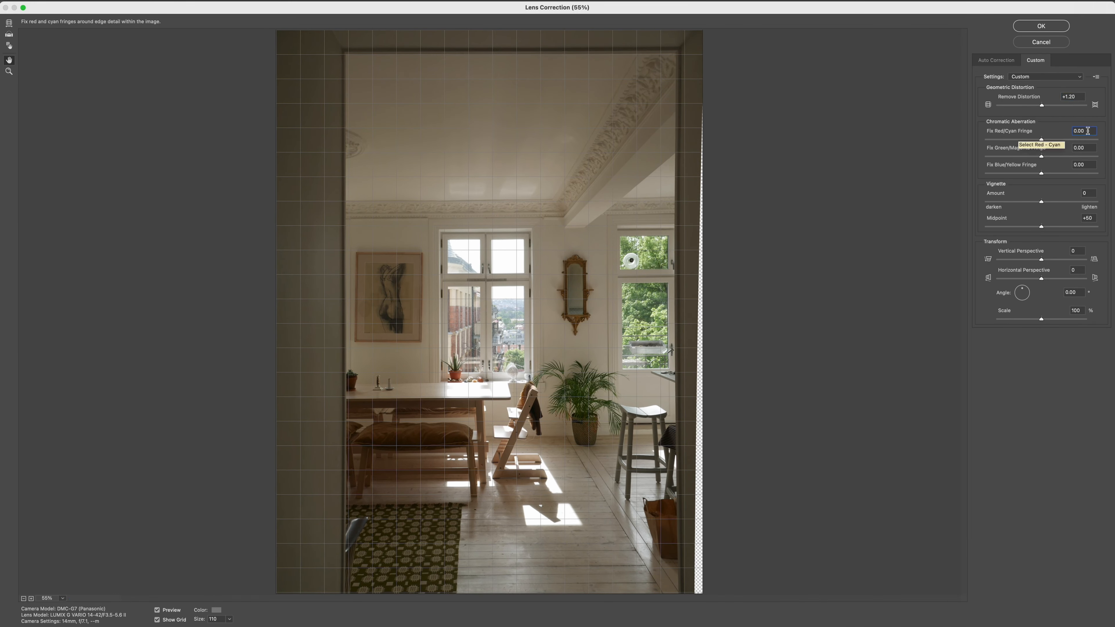
Distort the interior photo's lower-right and upper-left corners slightly to square the door frame with the guides.
{"action": "left_click", "coordinate": [245, 223]}
{"action": "left_click_drag", "start_coordinate": [750, 577], "coordinate": [751, 578]}
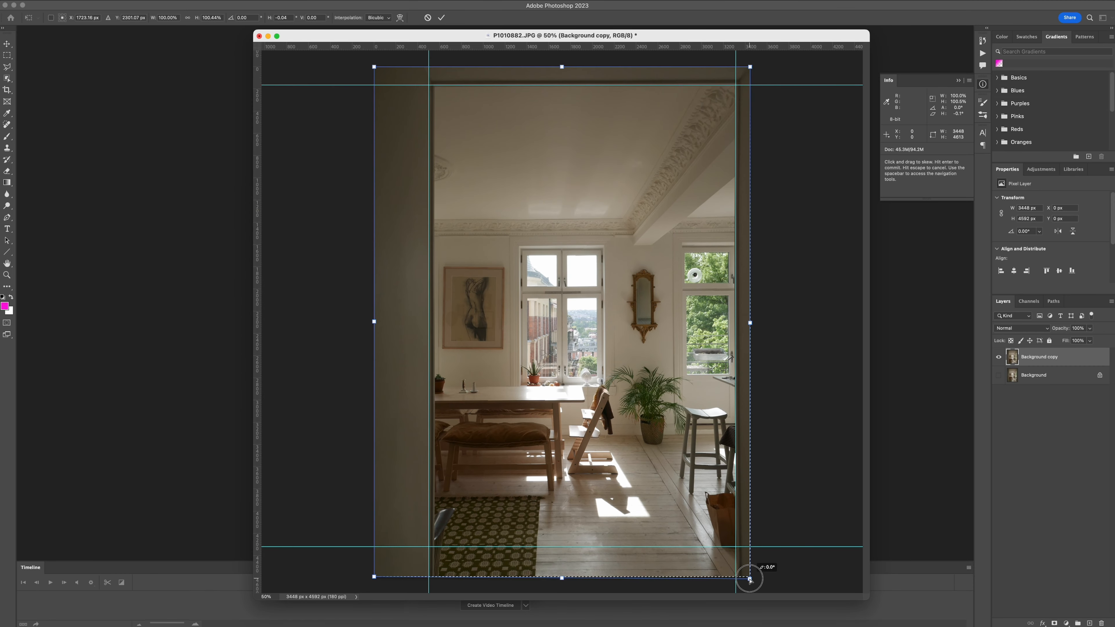
{"action": "left_click_drag", "start_coordinate": [374, 68], "coordinate": [376, 67]}
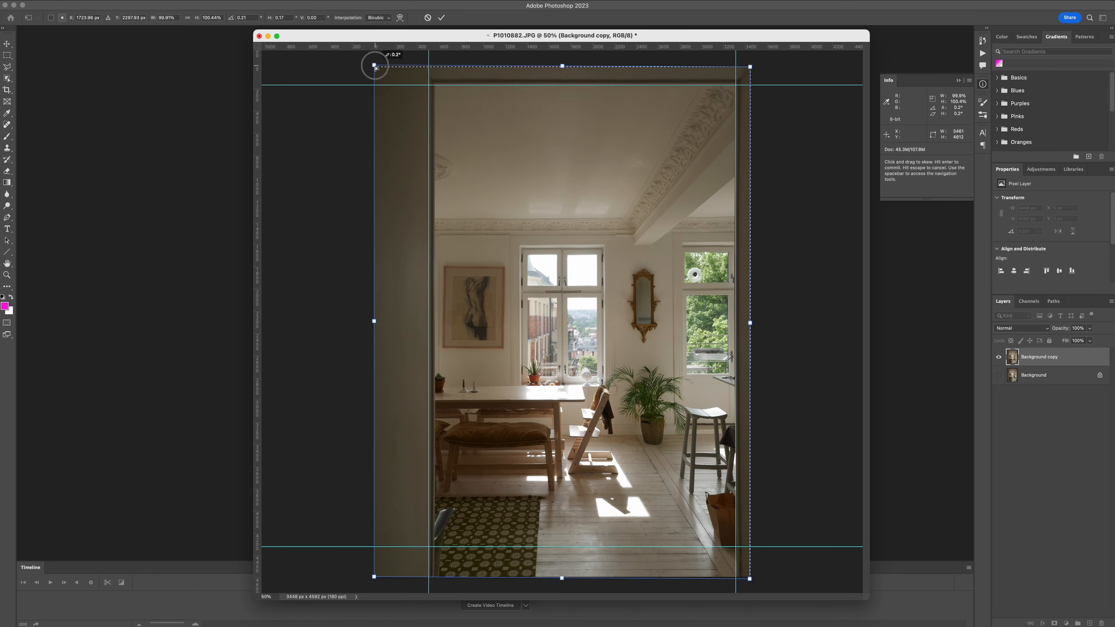
{"action": "key", "text": "Return"}
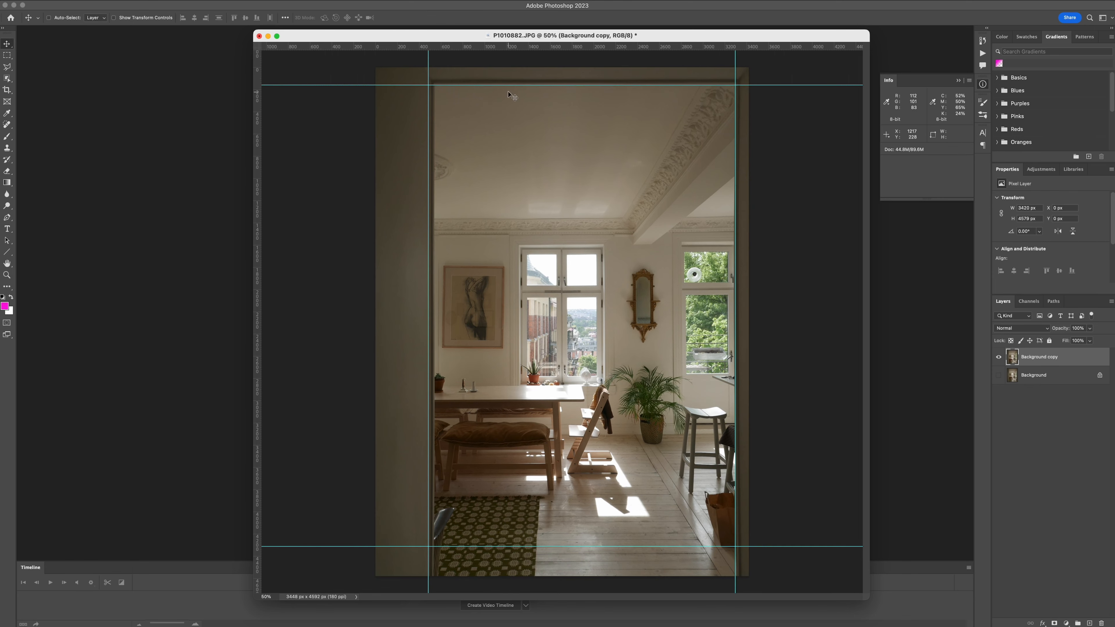
{"action": "left_click", "coordinate": [123, 1]}
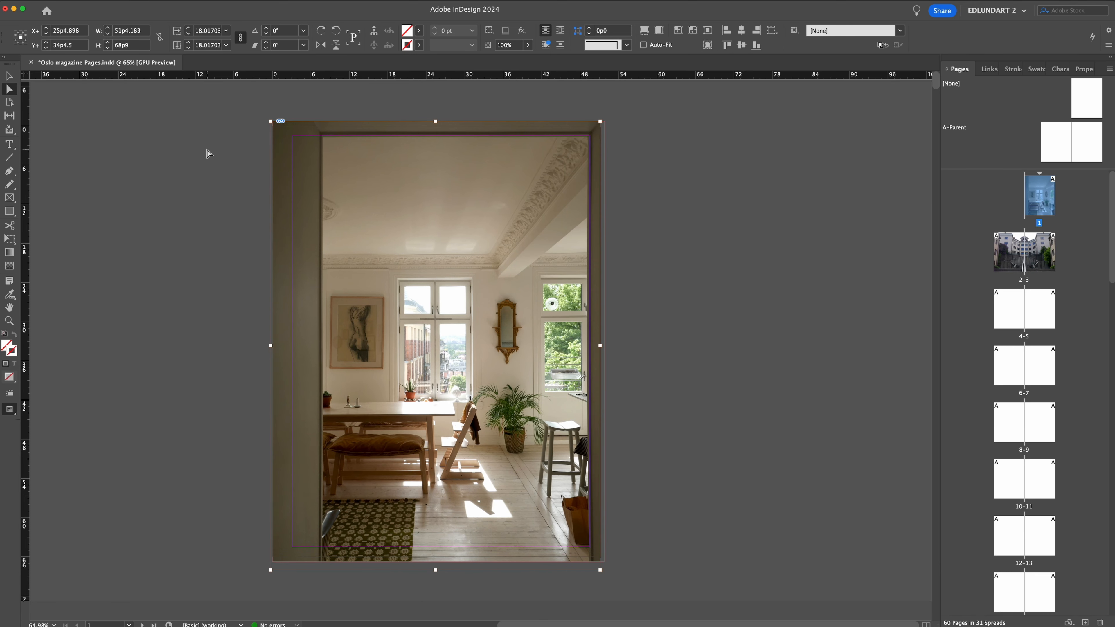
Switch to InDesign, adjust the interior photo on page 1, and place the next photo at page 5's top margin.
{"action": "left_click_drag", "start_coordinate": [270, 570], "coordinate": [261, 585]}
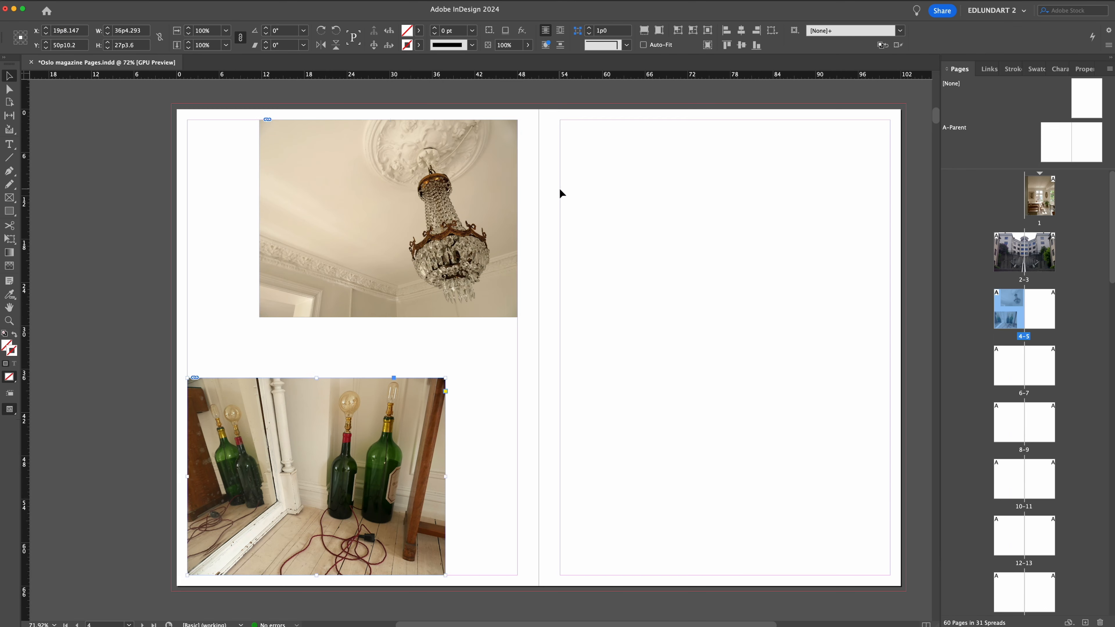
{"action": "left_click", "coordinate": [560, 119]}
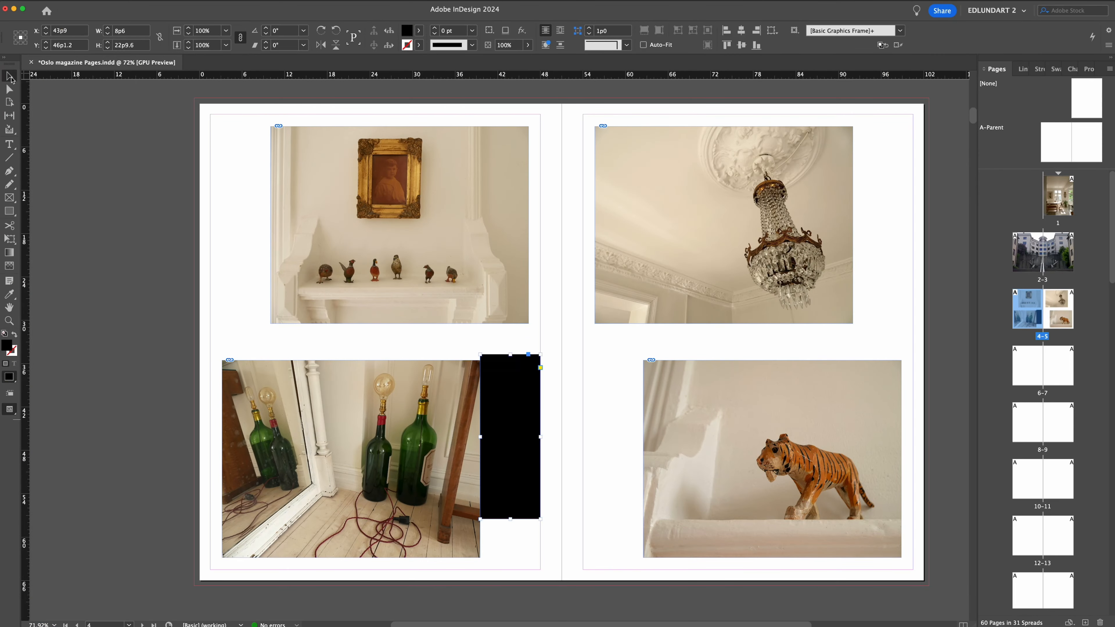
Copy the black spacer rectangle beside the right page's inner margin and beside the upper-left photo.
{"action": "left_click_drag", "start_coordinate": [530, 427], "coordinate": [632, 375]}
{"action": "left_click_drag", "start_coordinate": [615, 422], "coordinate": [241, 260]}
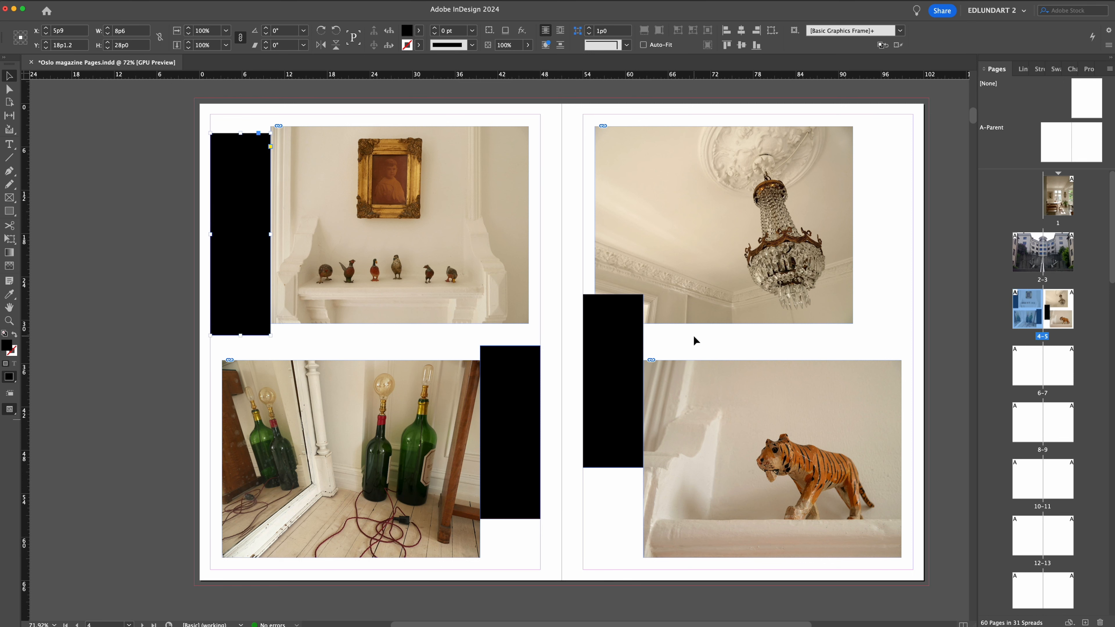
Draw a narrow spacer rectangle between the upper-left photo and the margin, and shift it slightly upward.
{"action": "key", "text": "m"}
{"action": "left_click_drag", "start_coordinate": [541, 134], "coordinate": [528, 194]}
{"action": "key", "text": "v"}
{"action": "left_click_drag", "start_coordinate": [535, 162], "coordinate": [535, 147]}
Move the right page's narrow spacer down to the tiger photo, and shift the tiger photo left and the chandelier photo right.
{"action": "left_click_drag", "start_coordinate": [588, 222], "coordinate": [589, 500]}
{"action": "left_click_drag", "start_coordinate": [725, 399], "coordinate": [677, 399]}
{"action": "left_click_drag", "start_coordinate": [653, 280], "coordinate": [701, 281]}
Delete the black spacer rectangles from both pages of the spread.
{"action": "left_click", "coordinate": [617, 332]}
{"action": "left_click", "coordinate": [589, 264], "text": "shift"}
{"action": "left_click", "coordinate": [512, 386], "text": "shift"}
{"action": "key", "text": "Delete"}
{"action": "left_click", "coordinate": [266, 246]}
{"action": "key", "text": "Delete"}
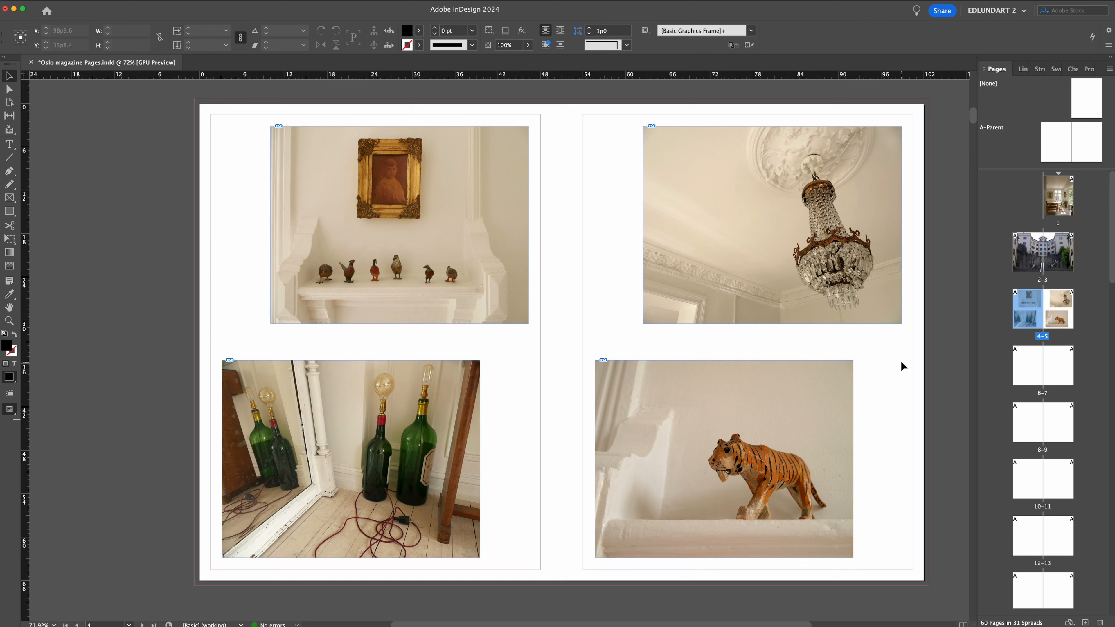
Draw an unfilled 2 pt black frame around the upper-left photo and copy it around the bottle photo.
{"action": "left_click_drag", "start_coordinate": [271, 126], "coordinate": [529, 324]}
{"action": "key", "text": "shift+x"}
{"action": "key", "text": "v"}
{"action": "left_click_drag", "start_coordinate": [271, 181], "coordinate": [223, 418]}
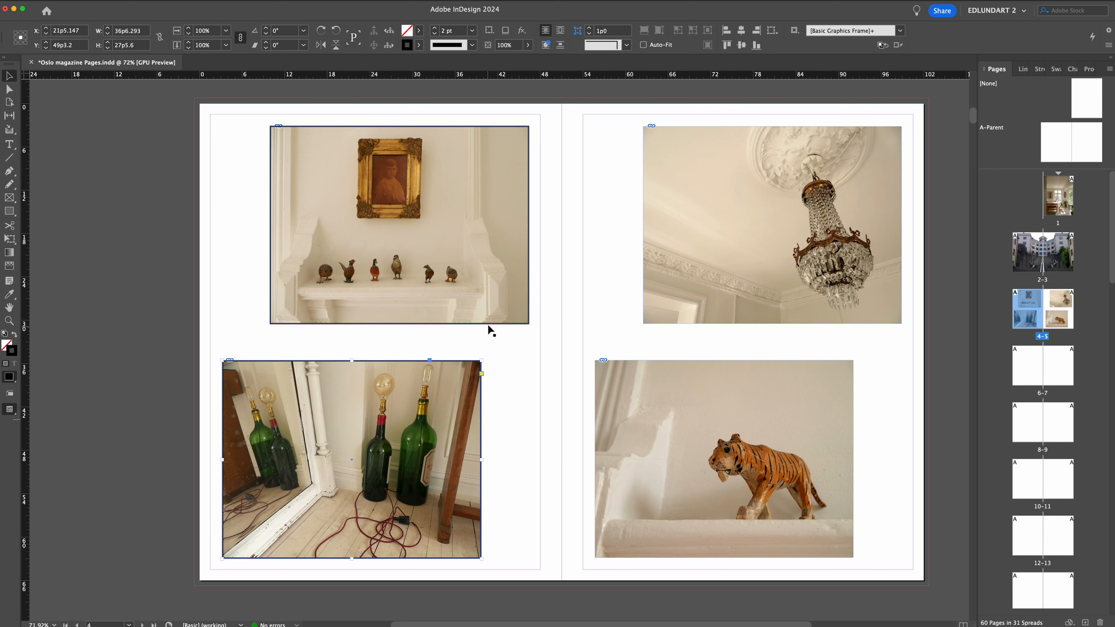
Scale both outline frames down together into a small layout key beside the upper-left photo and adjust their stroke weight.
{"action": "left_click", "coordinate": [515, 314], "text": "shift"}
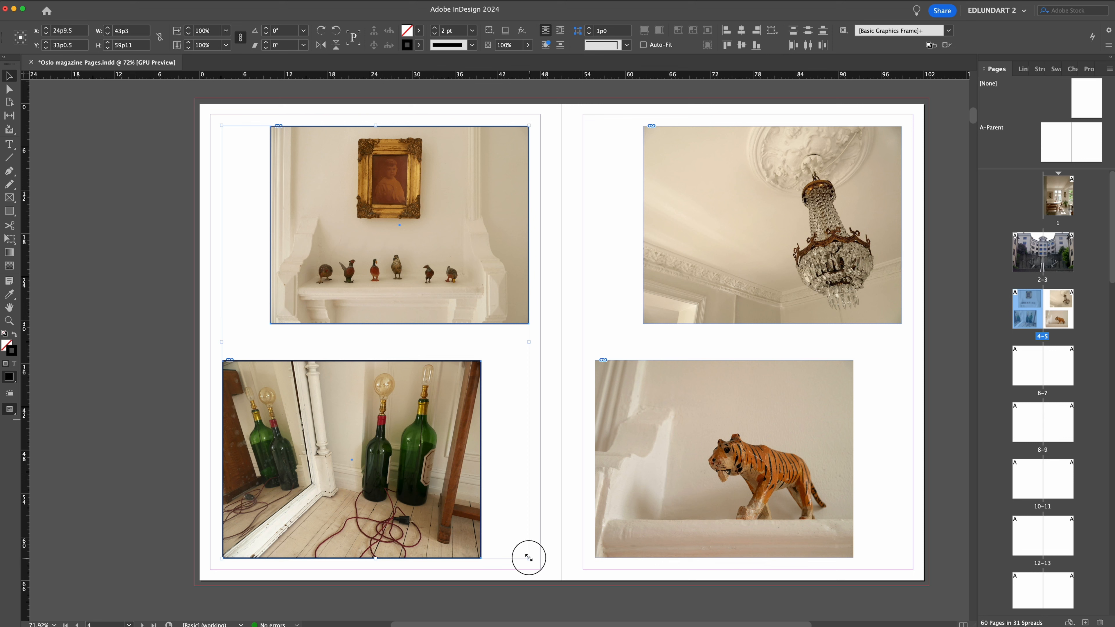
{"action": "mouse_move", "coordinate": [529, 557]}
{"action": "left_mouse_down"}
{"action": "mouse_move", "coordinate": [269, 262]}
{"action": "mouse_move", "coordinate": [242, 151]}
{"action": "mouse_move", "coordinate": [234, 171]}
{"action": "left_mouse_up"}
{"action": "left_click", "coordinate": [435, 34]}
{"action": "left_click", "coordinate": [236, 194]}
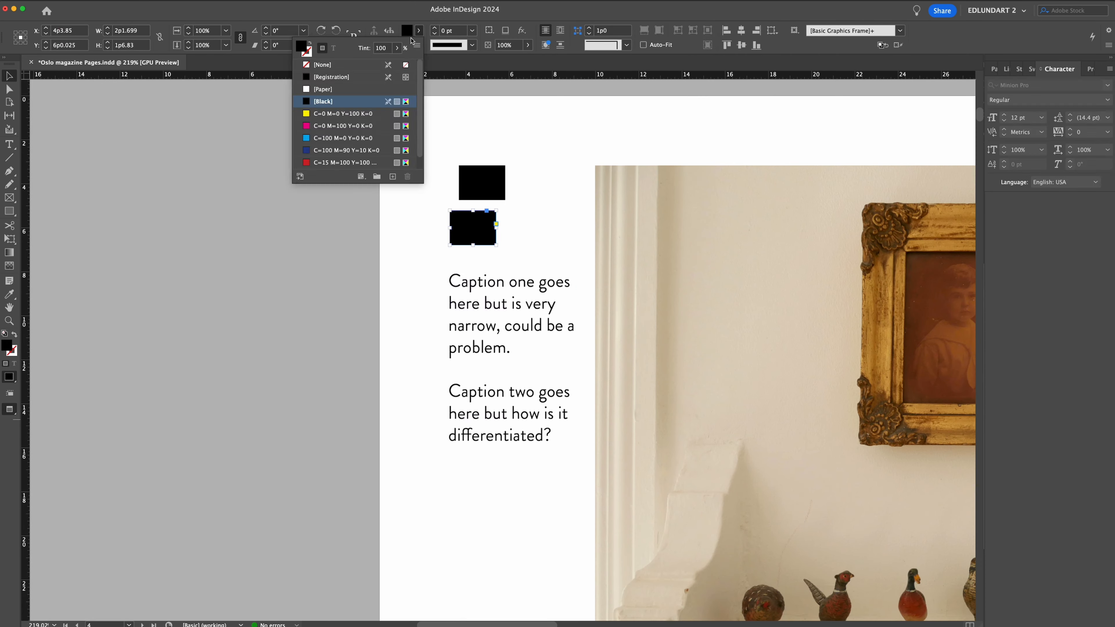
Lighten the lower key rectangle's black fill and set the second caption's text to a 50% black tint.
{"action": "key", "text": "ctrl+a"}
{"action": "left_click_drag", "start_coordinate": [448, 390], "coordinate": [555, 450]}
{"action": "left_click", "coordinate": [441, 30]}
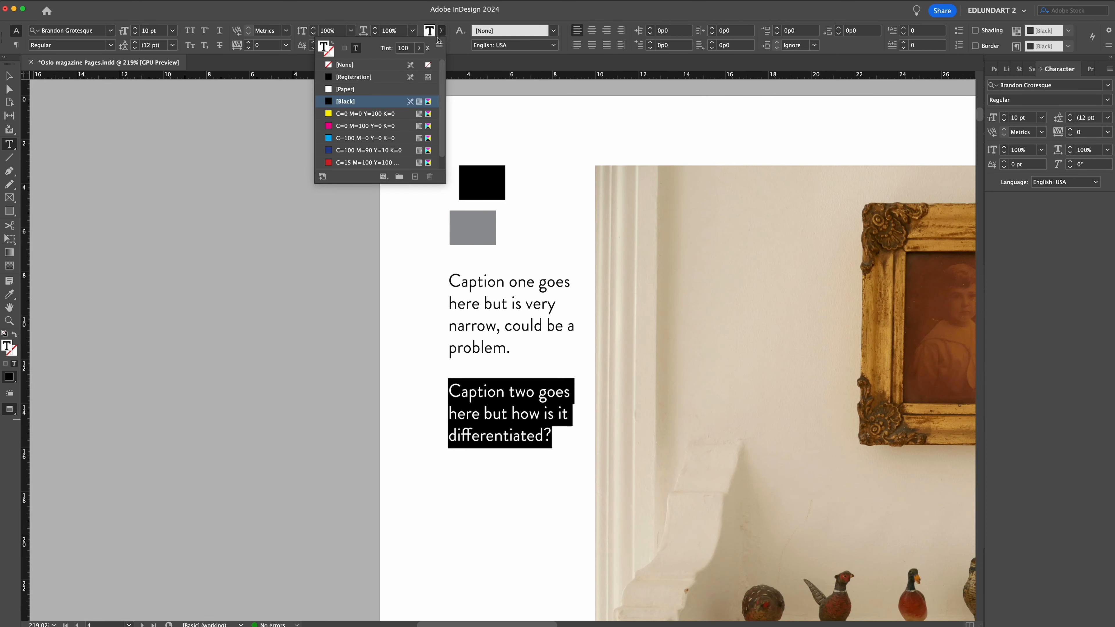
{"action": "type", "text": "50"}
{"action": "key", "text": "Return"}
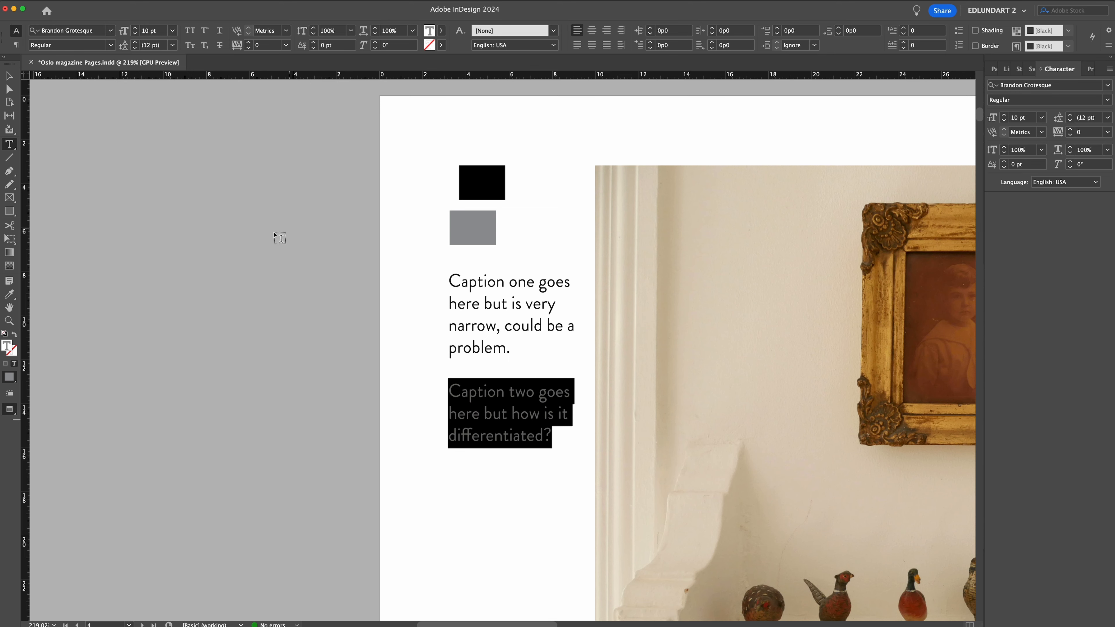
{"action": "key", "text": "Escape"}
{"action": "left_click", "coordinate": [266, 334]}
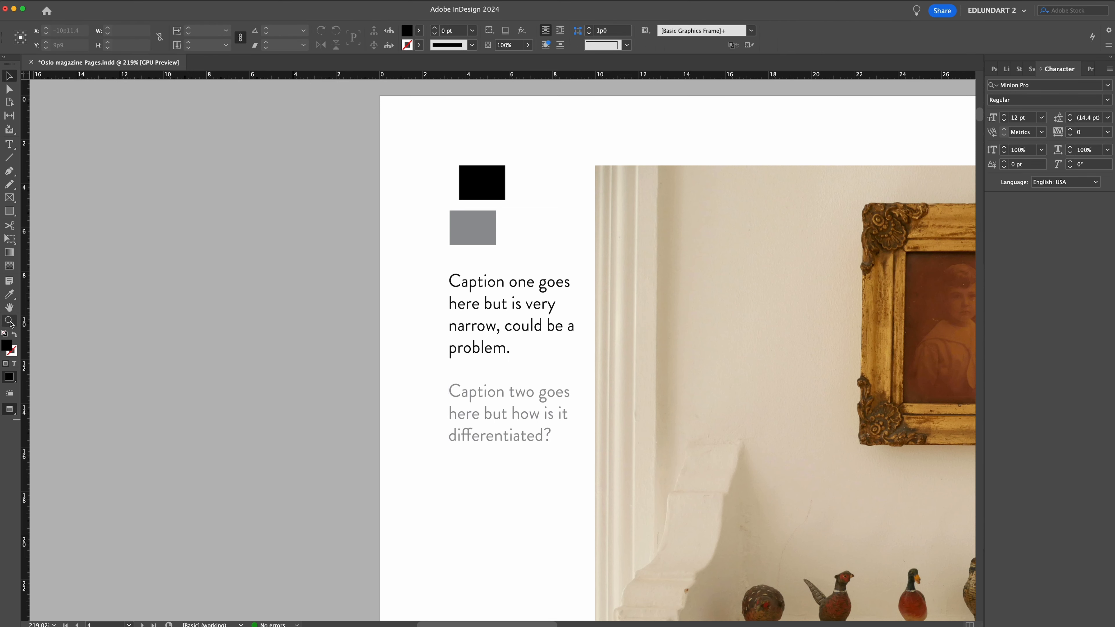
Widen the caption columns by nudging the upper-left photo to the right and the tiger photo to the left.
{"action": "left_click_drag", "start_coordinate": [746, 423], "coordinate": [585, 319]}
{"action": "left_click_drag", "start_coordinate": [663, 325], "coordinate": [546, 263]}
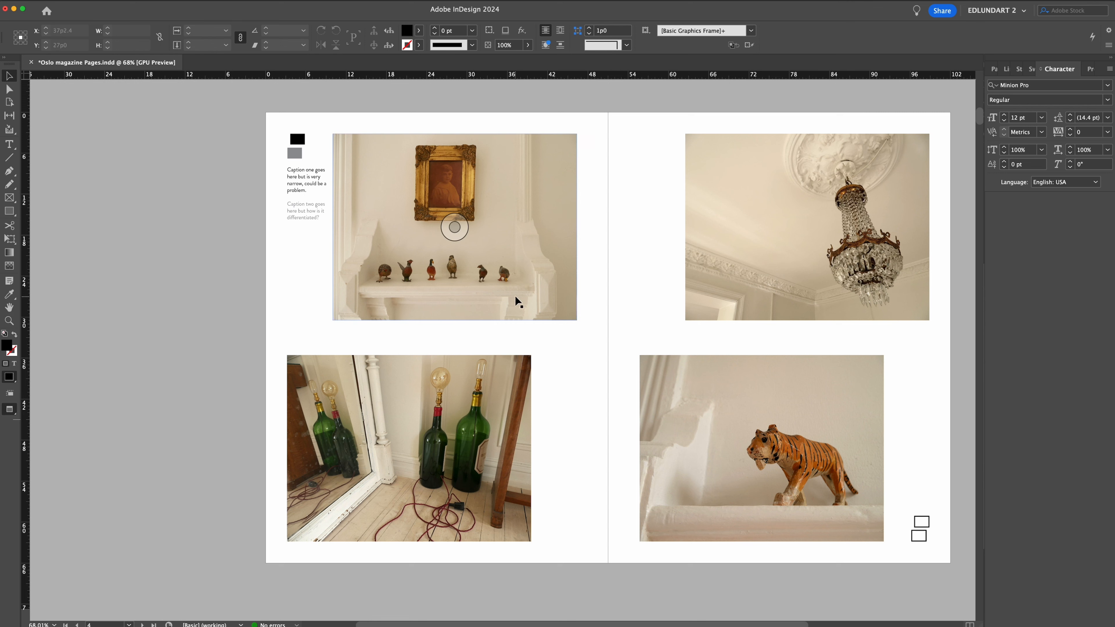
{"action": "left_click_drag", "start_coordinate": [518, 303], "coordinate": [523, 302]}
{"action": "left_click_drag", "start_coordinate": [702, 404], "coordinate": [697, 405]}
{"action": "left_click", "coordinate": [619, 418]}
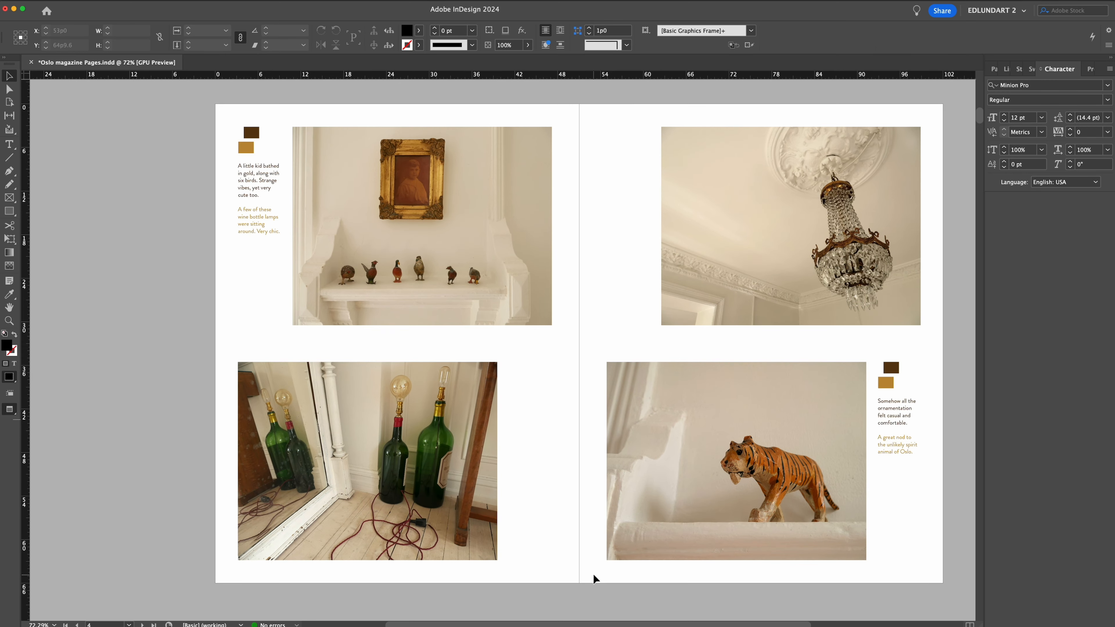
Draw a temporary thin guide rectangle along the tiger photo's lower edge, extending past the caption column.
{"action": "left_click", "coordinate": [195, 1]}
{"action": "mouse_move", "coordinate": [210, 149]}
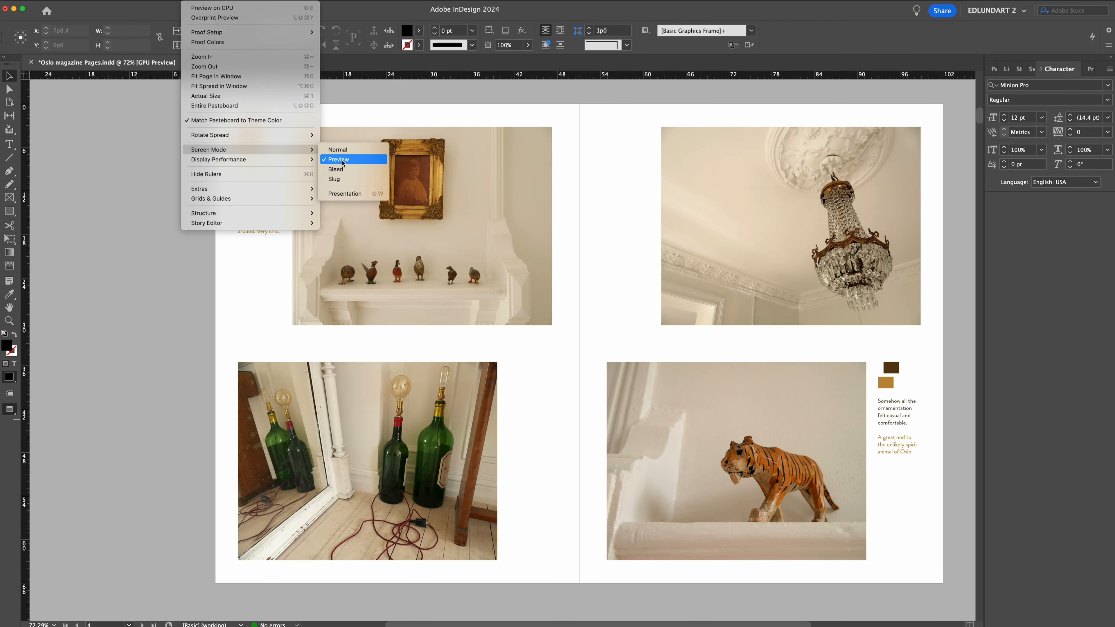
{"action": "left_click", "coordinate": [337, 149]}
{"action": "left_click", "coordinate": [9, 211]}
{"action": "left_click_drag", "start_coordinate": [769, 561], "coordinate": [939, 573]}
Move the layout key and captions beside the tiger photo down to end at its lower edge and delete the guide rectangle.
{"action": "left_click", "coordinate": [11, 78]}
{"action": "left_click_drag", "start_coordinate": [874, 351], "coordinate": [911, 417]}
{"action": "left_click_drag", "start_coordinate": [891, 369], "coordinate": [891, 476]}
{"action": "left_click", "coordinate": [814, 569]}
{"action": "key", "text": "Delete"}
{"action": "left_click", "coordinate": [195, 1]}
{"action": "left_click", "coordinate": [337, 158]}
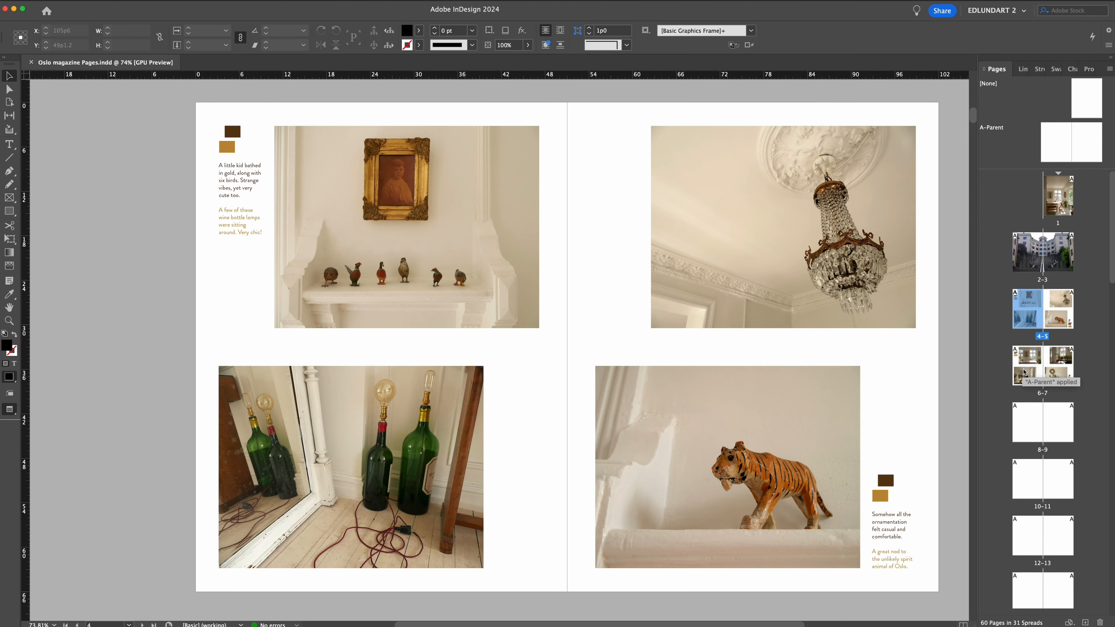
Draw a frame about 35p5 by 48p6 on page 9, place P1010895-weird-mirror.jpg in it and fit the frame to the photo.
{"action": "double_click", "coordinate": [1023, 371]}
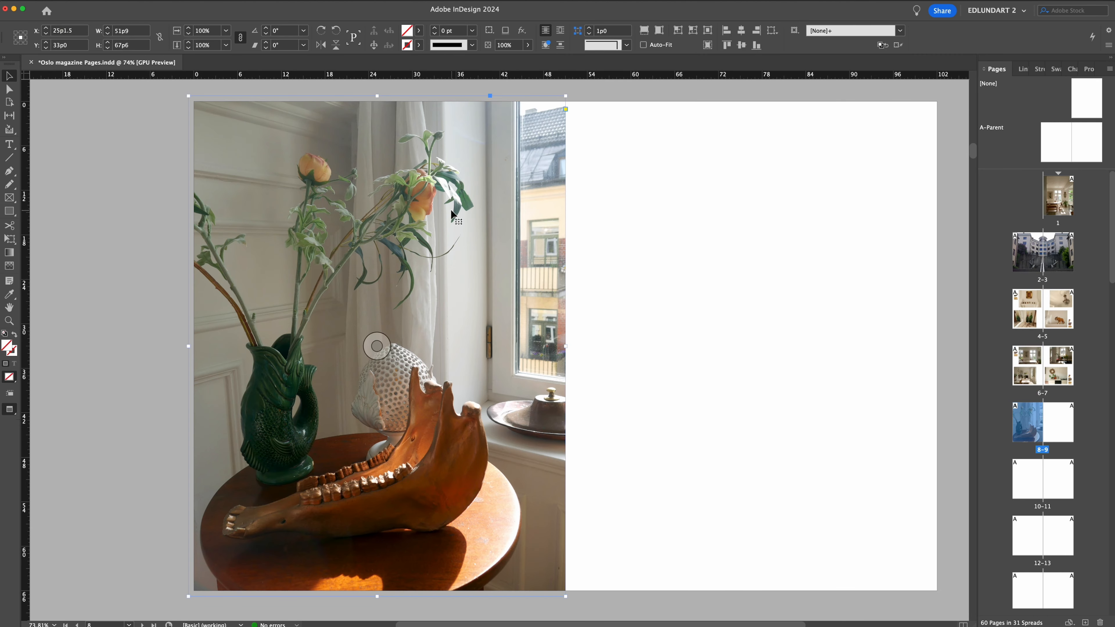
{"action": "key", "text": "f"}
{"action": "left_click_drag", "start_coordinate": [622, 169], "coordinate": [880, 528]}
{"action": "key", "text": "super+d"}
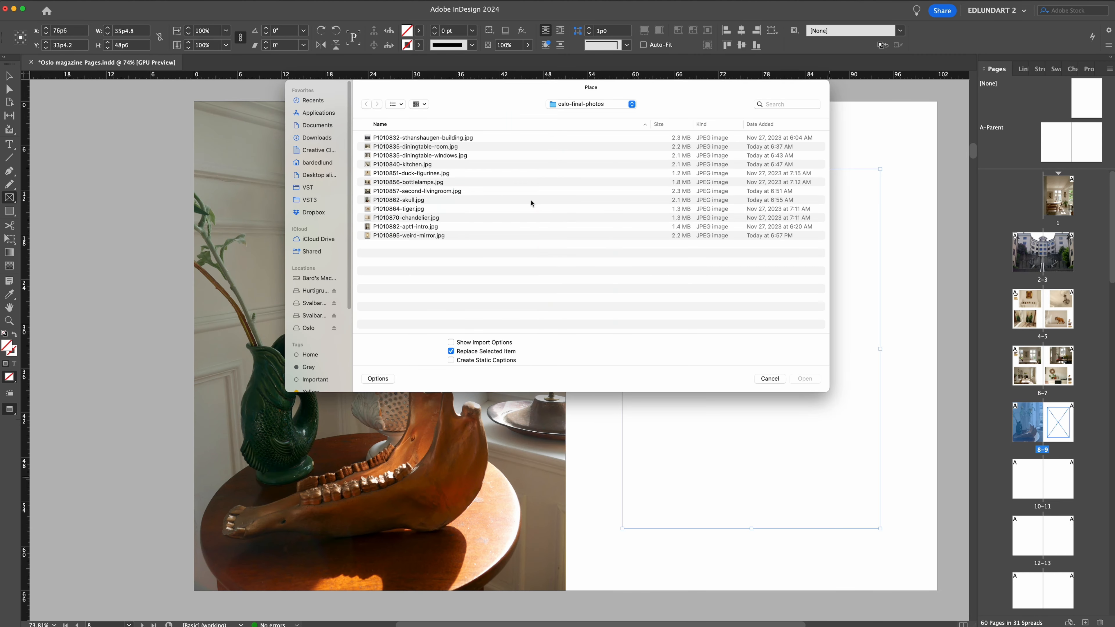
{"action": "double_click", "coordinate": [409, 236]}
{"action": "left_click", "coordinate": [678, 30]}
{"action": "left_click", "coordinate": [10, 76]}
Centre the mirror photo vertically on the page, using the normal screen mode for aligning and returning to preview.
{"action": "left_click", "coordinate": [193, 0]}
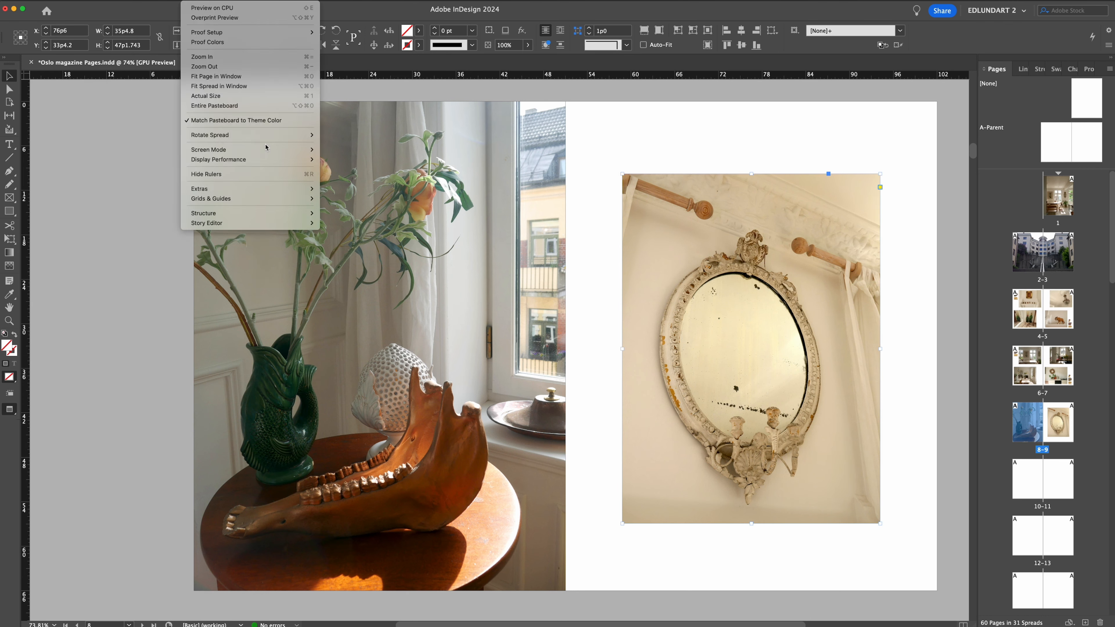
{"action": "mouse_move", "coordinate": [267, 146]}
{"action": "left_click", "coordinate": [336, 146]}
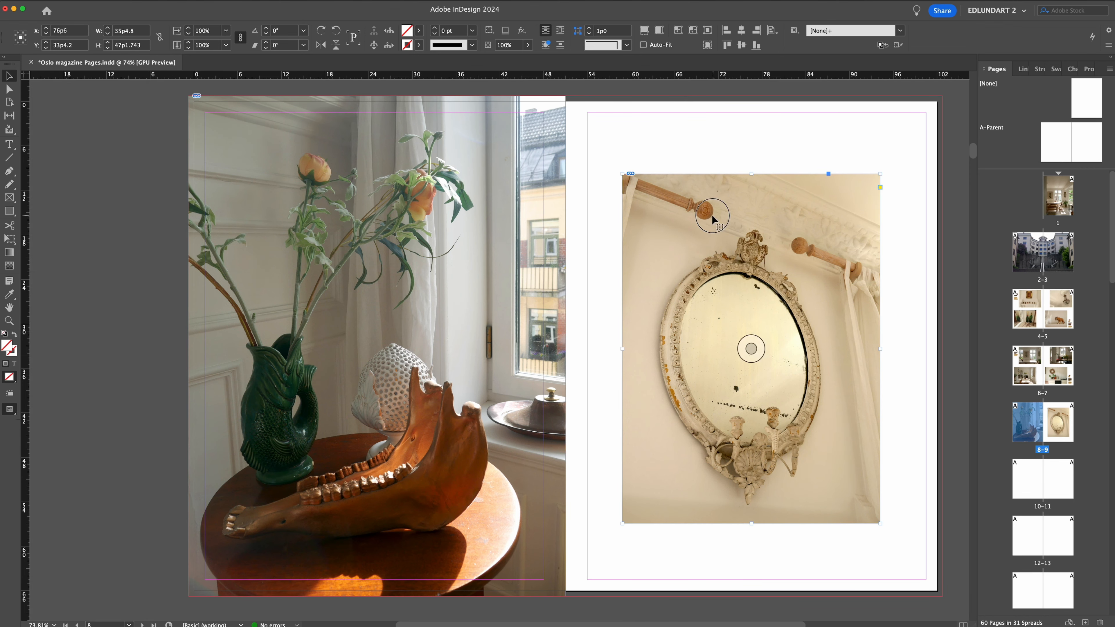
{"action": "left_click", "coordinate": [742, 45]}
{"action": "left_click", "coordinate": [741, 45]}
{"action": "key", "text": "super+z"}
{"action": "left_click", "coordinate": [192, 0]}
{"action": "mouse_move", "coordinate": [267, 147]}
{"action": "left_click", "coordinate": [336, 158]}
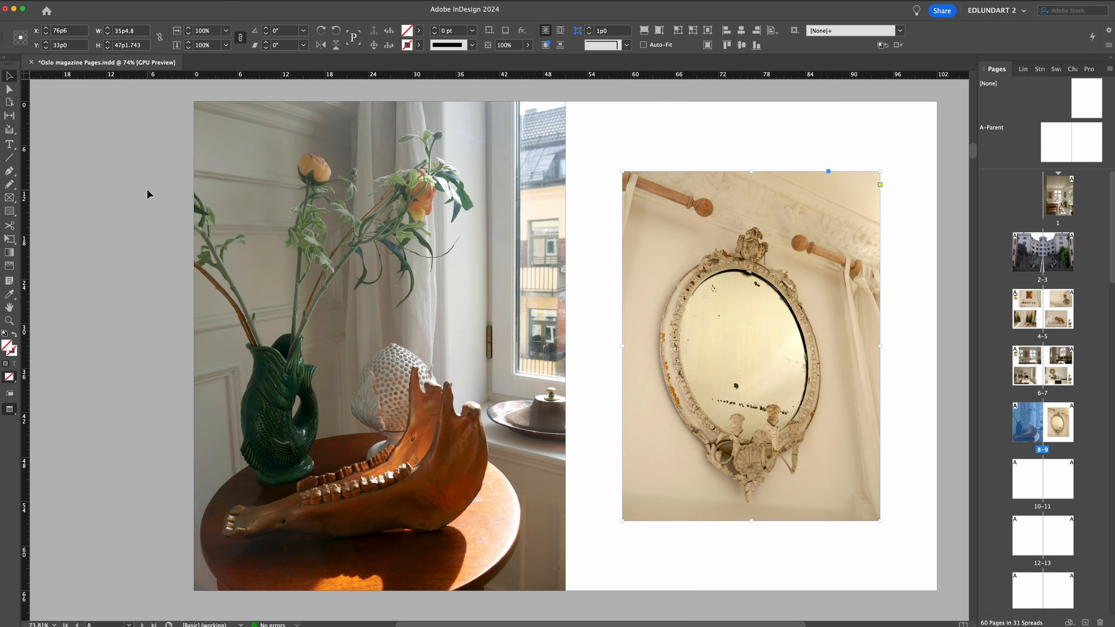
{"action": "left_click", "coordinate": [147, 194]}
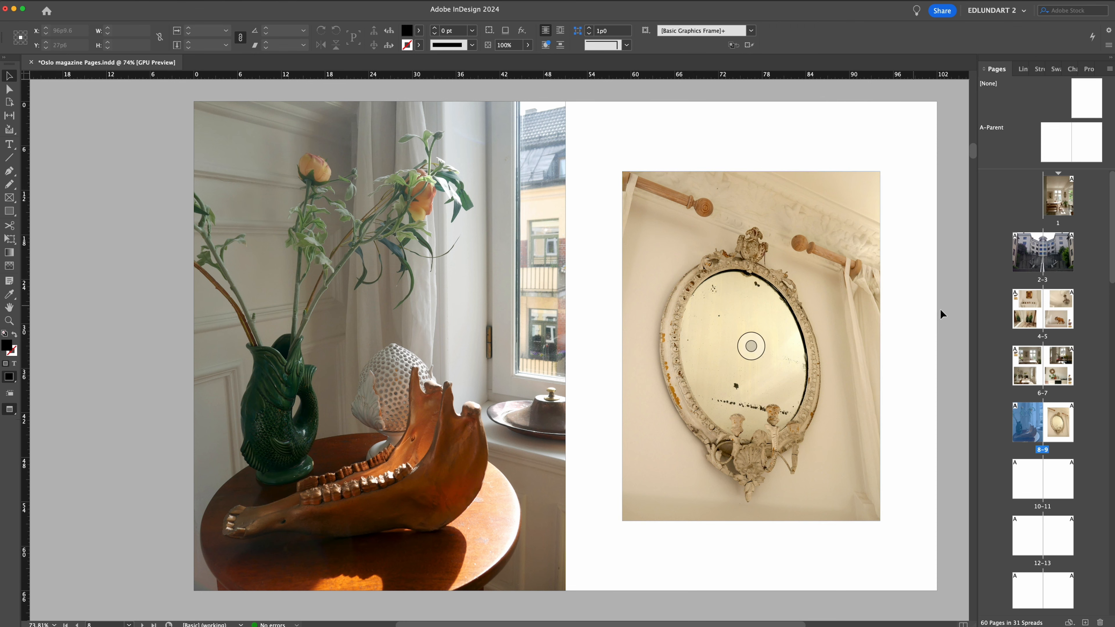
Copy the kitchen photo from page 7 and paste it in place on page 9 as a sizing reference.
{"action": "double_click", "coordinate": [1059, 366]}
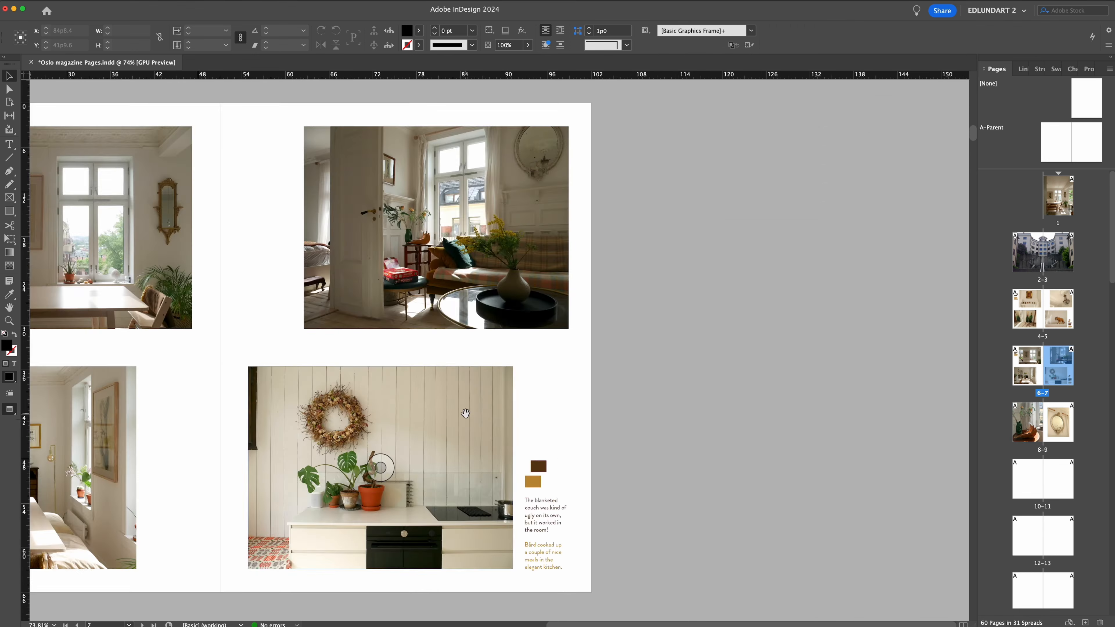
{"action": "left_click_drag", "start_coordinate": [465, 410], "coordinate": [770, 401]}
{"action": "left_click", "coordinate": [757, 394]}
{"action": "key", "text": "super+c"}
{"action": "double_click", "coordinate": [1058, 422]}
{"action": "key", "text": "alt+shift+super+v"}
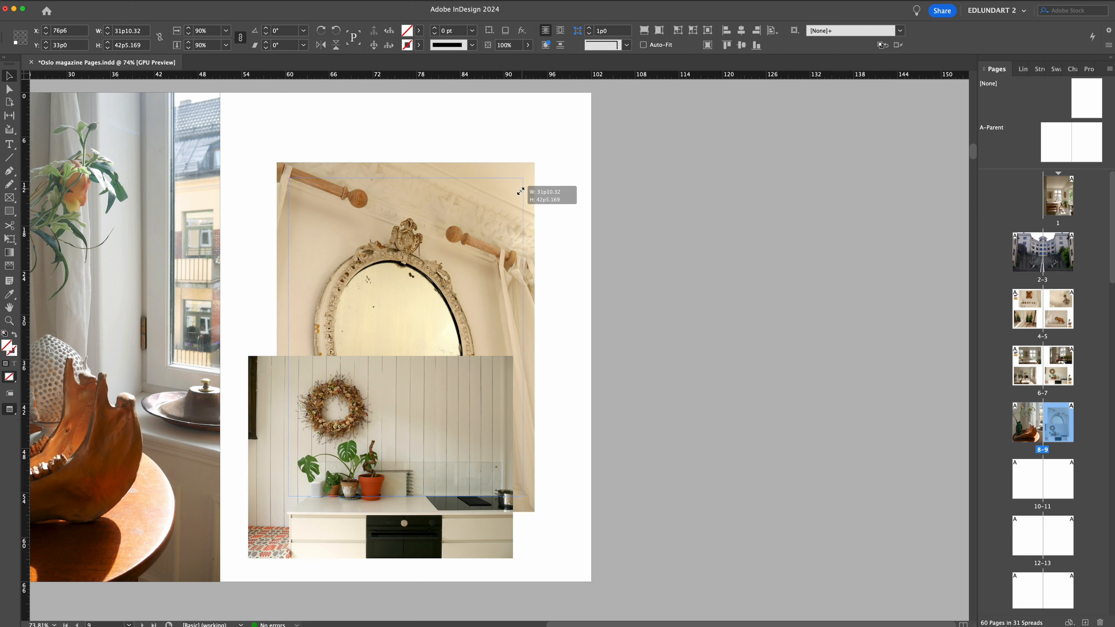
Scale the mirror photo from its centre to 29p5.387 wide, matching the kitchen photo's outer edge, and delete the kitchen copy.
{"action": "left_click_drag", "start_coordinate": [520, 192], "coordinate": [514, 213]}
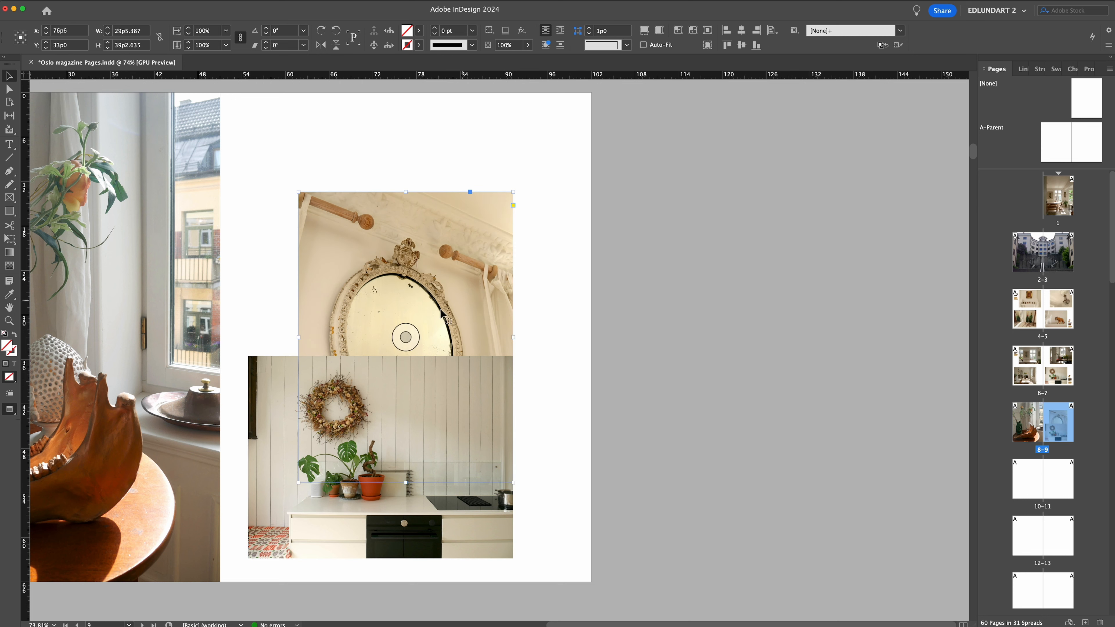
{"action": "left_click", "coordinate": [280, 367]}
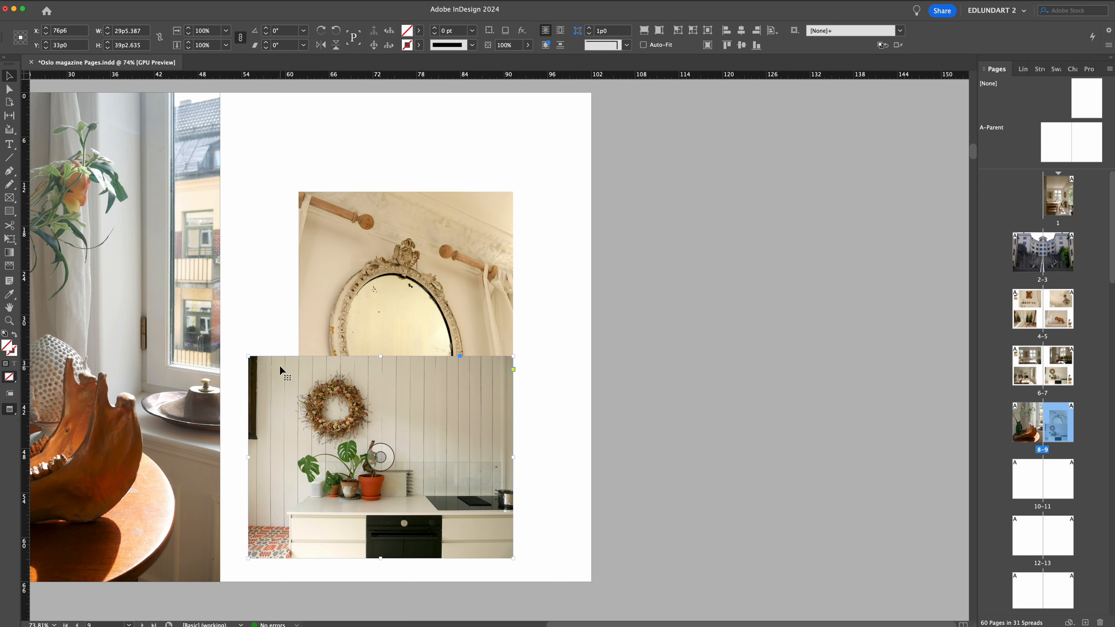
{"action": "key", "text": "BackSpace"}
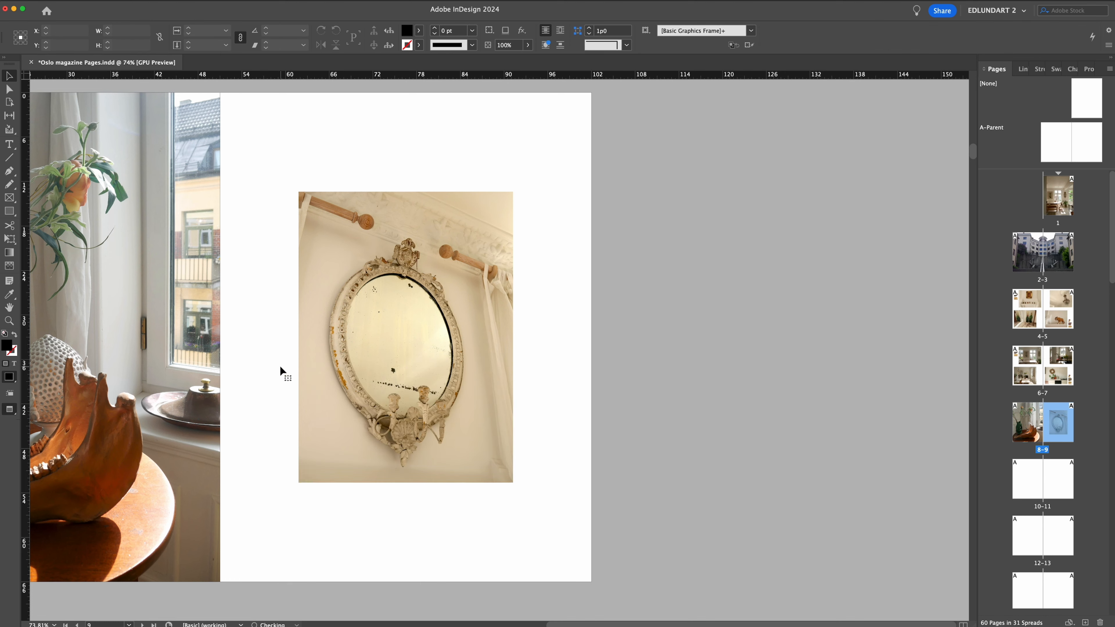
Draw a frame covering the full 10–11 spread including bleed and place the ceiling medallion photo in it.
{"action": "left_click_drag", "start_coordinate": [523, 326], "coordinate": [678, 330]}
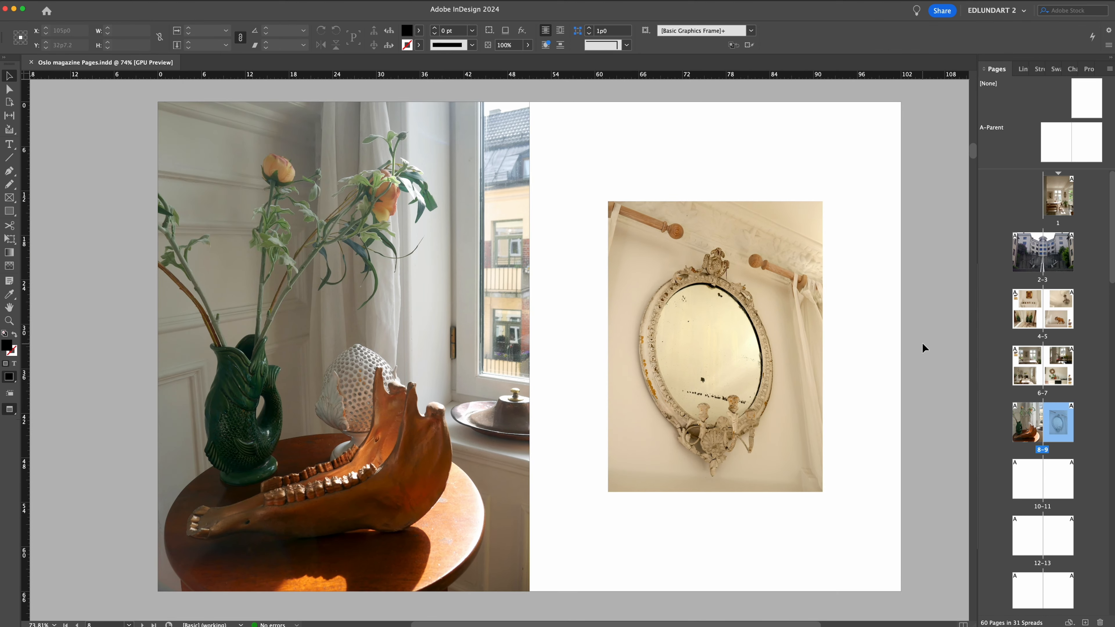
{"action": "key", "text": "shift+Page_Down"}
{"action": "key", "text": "f"}
{"action": "left_click_drag", "start_coordinate": [168, 98], "coordinate": [923, 599]}
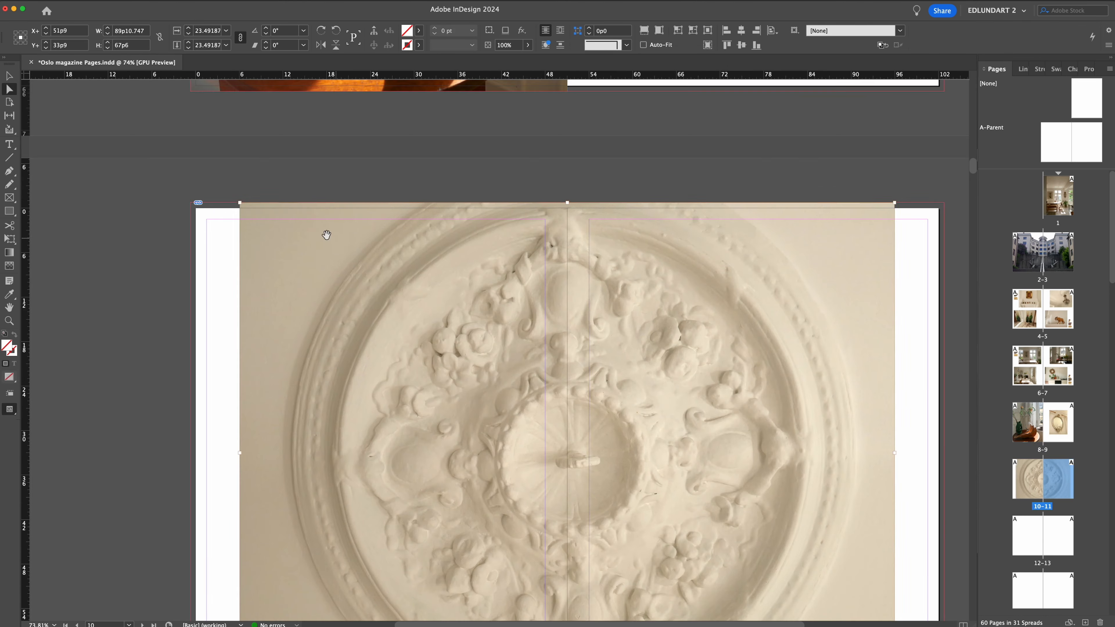
Enlarge the medallion photo inside its frame so it covers the whole spread.
{"action": "key", "text": "super+alt+shift+c"}
{"action": "scroll", "coordinate": [398, 264], "scroll_direction": "down", "scroll_amount": 5}
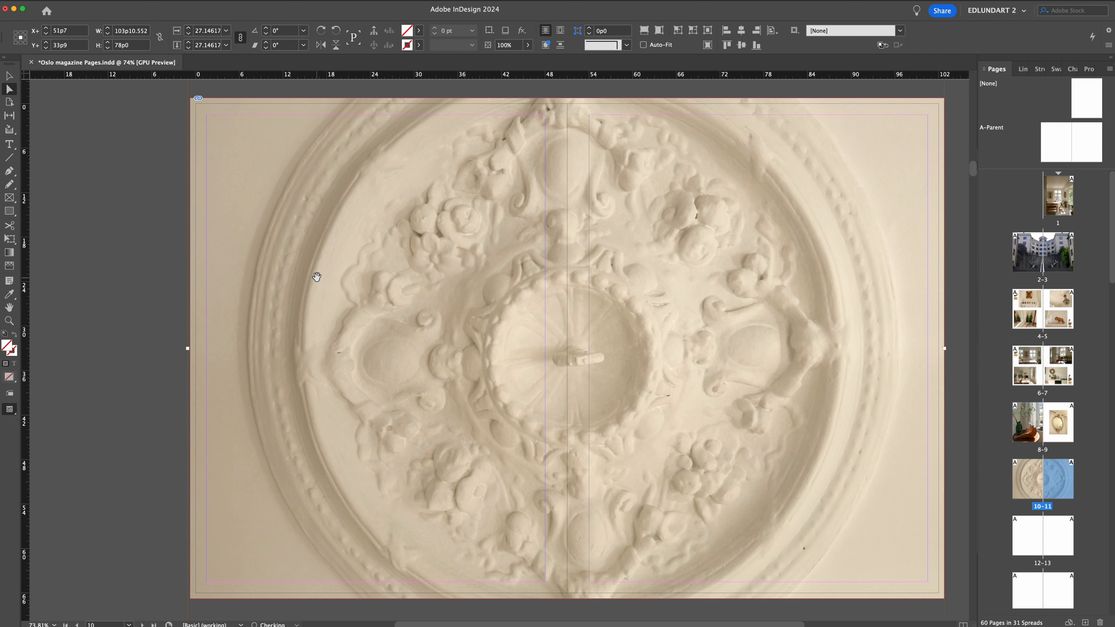
{"action": "scroll", "coordinate": [317, 277], "scroll_direction": "down", "scroll_amount": 3}
{"action": "left_click_drag", "start_coordinate": [189, 569], "coordinate": [176, 578]}
{"action": "scroll", "coordinate": [496, 376], "scroll_direction": "up", "scroll_amount": 3}
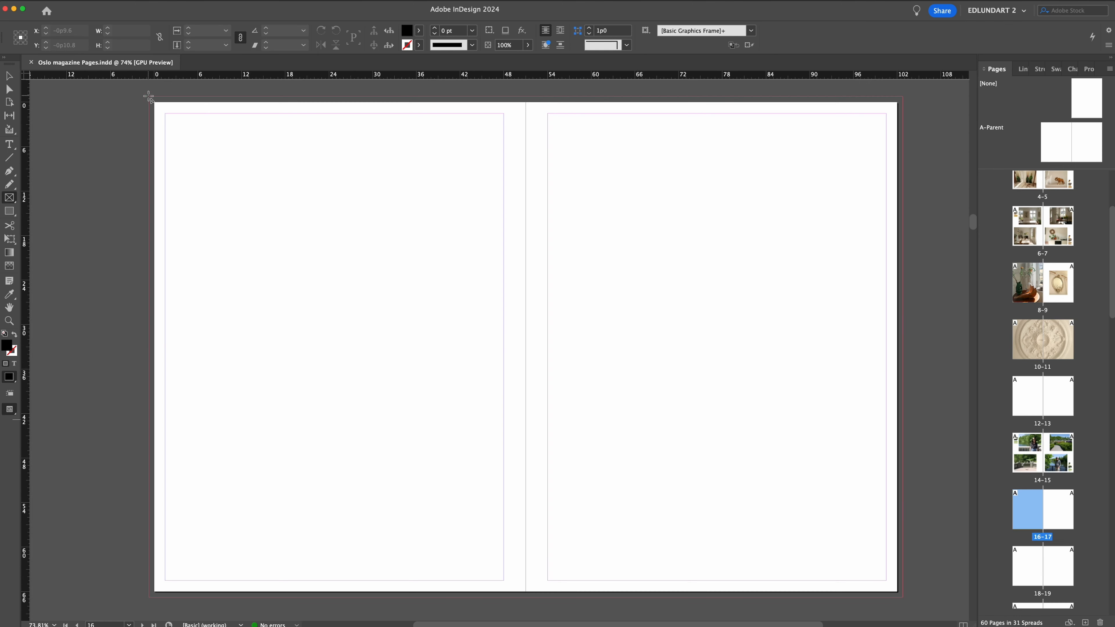
Place the flowering branch photo in the frame on page 17 and fit it to the frame.
{"action": "key", "text": "super+d"}
{"action": "double_click", "coordinate": [407, 298]}
{"action": "key", "text": "super+alt+shift+e"}
{"action": "mouse_move", "coordinate": [522, 97]}
{"action": "left_mouse_down"}
{"action": "mouse_move", "coordinate": [903, 598]}
{"action": "mouse_move", "coordinate": [526, 98]}
{"action": "left_mouse_up"}
{"action": "key", "text": "super+z"}
{"action": "key", "text": "super+alt+shift+e"}
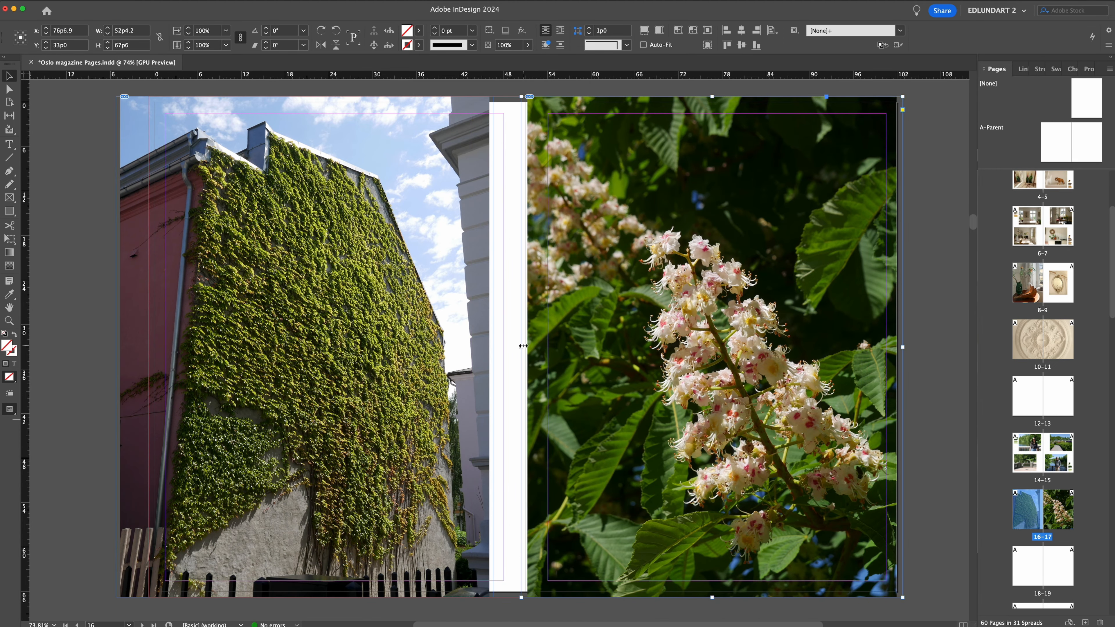
Adjust the flower photo inside its frame so it covers page 17 up to the spine.
{"action": "left_click", "coordinate": [506, 325]}
{"action": "key", "text": "a"}
{"action": "left_click", "coordinate": [542, 439]}
{"action": "scroll", "coordinate": [507, 483], "scroll_direction": "down", "scroll_amount": 2}
{"action": "left_click_drag", "start_coordinate": [508, 567], "coordinate": [498, 580]}
{"action": "scroll", "coordinate": [505, 395], "scroll_direction": "up", "scroll_amount": 3}
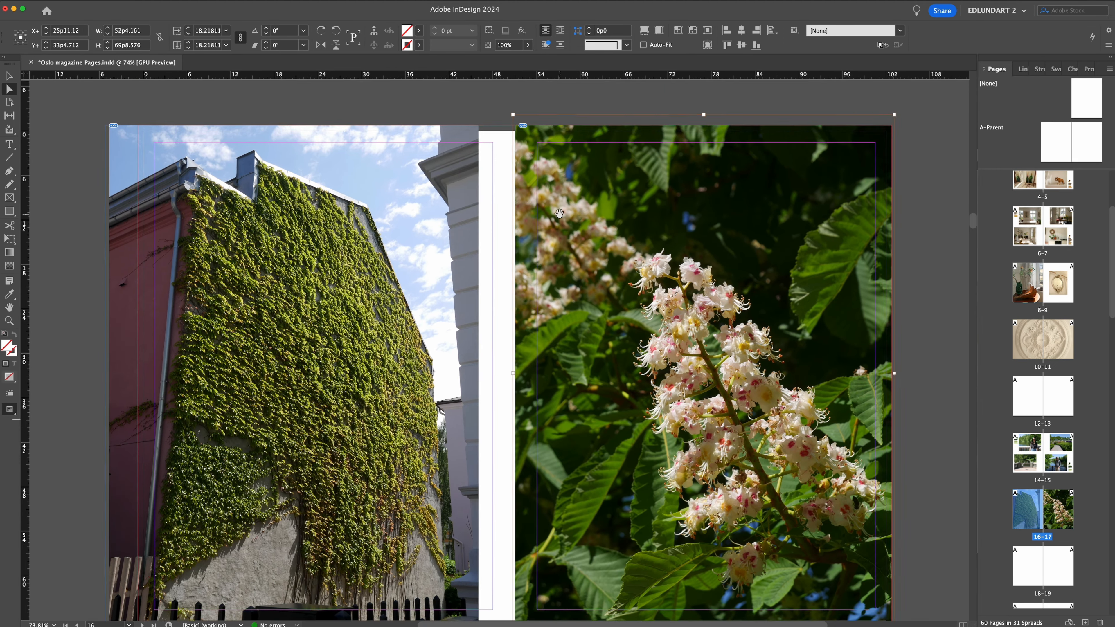
Enlarge the ivy-covered wall photo inside its frame so it fills page 16 from the outer edge to the spine.
{"action": "left_click", "coordinate": [439, 198]}
{"action": "left_click_drag", "start_coordinate": [478, 126], "coordinate": [505, 88]}
{"action": "left_click_drag", "start_coordinate": [464, 152], "coordinate": [457, 152]}
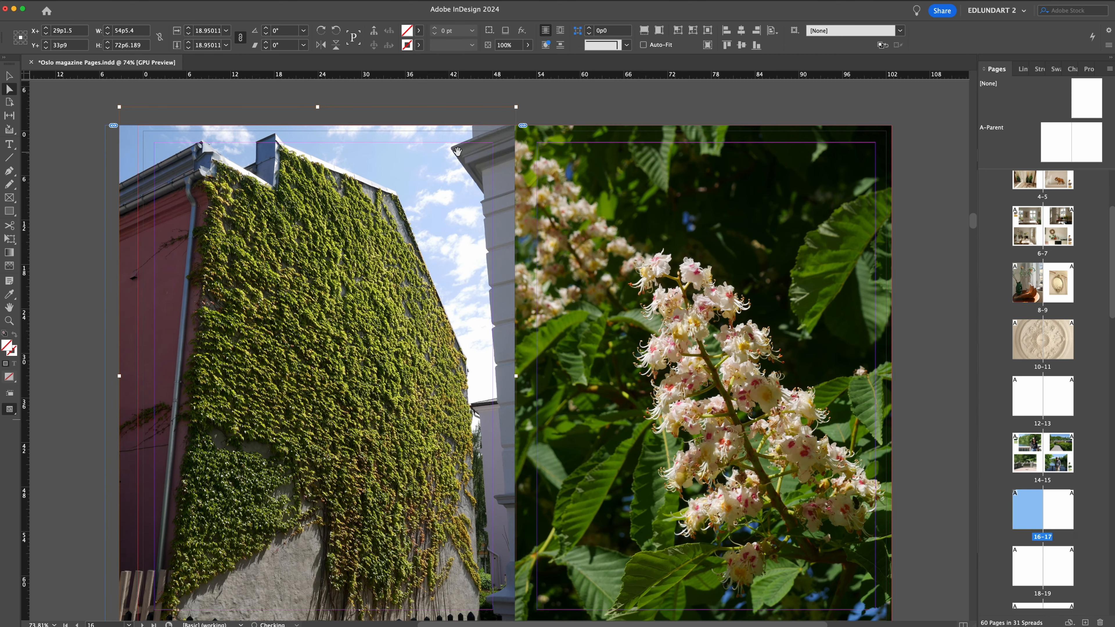
{"action": "scroll", "coordinate": [457, 152], "scroll_direction": "down", "scroll_amount": 3}
{"action": "scroll", "coordinate": [457, 152], "scroll_direction": "left", "scroll_amount": 2}
{"action": "left_click_drag", "start_coordinate": [164, 569], "coordinate": [180, 554]}
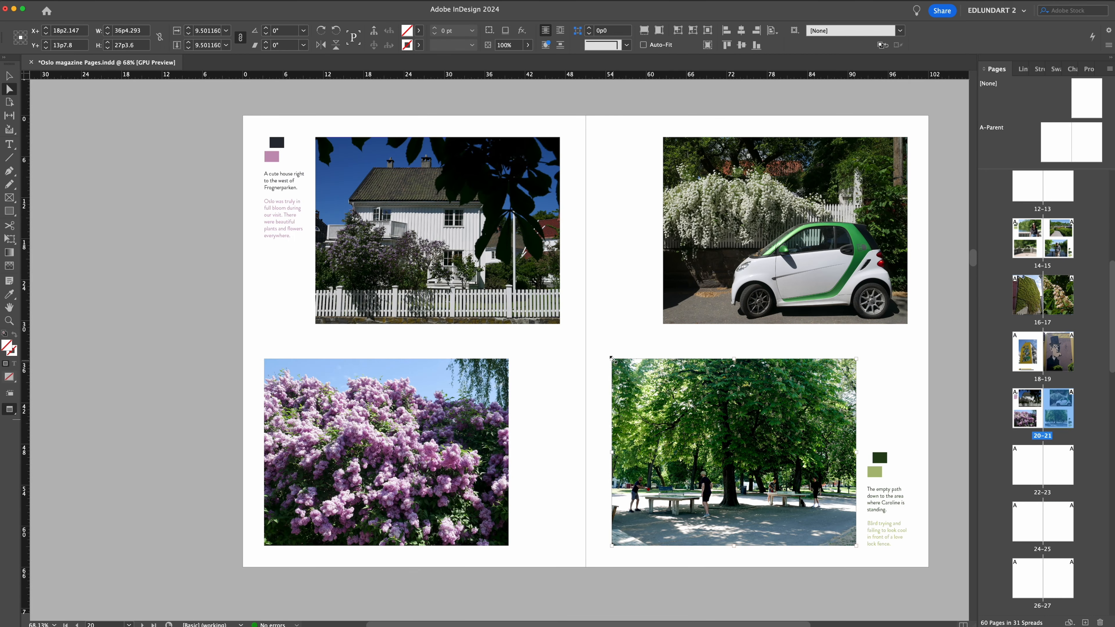
{"action": "left_click_drag", "start_coordinate": [613, 360], "coordinate": [605, 354]}
{"action": "key", "text": "v"}
{"action": "left_click", "coordinate": [948, 417]}
Recolour the key rectangles on page 21, sampling green from the car photo for the upper one.
{"action": "left_click", "coordinate": [880, 458]}
{"action": "key", "text": "i"}
{"action": "left_click", "coordinate": [857, 237]}
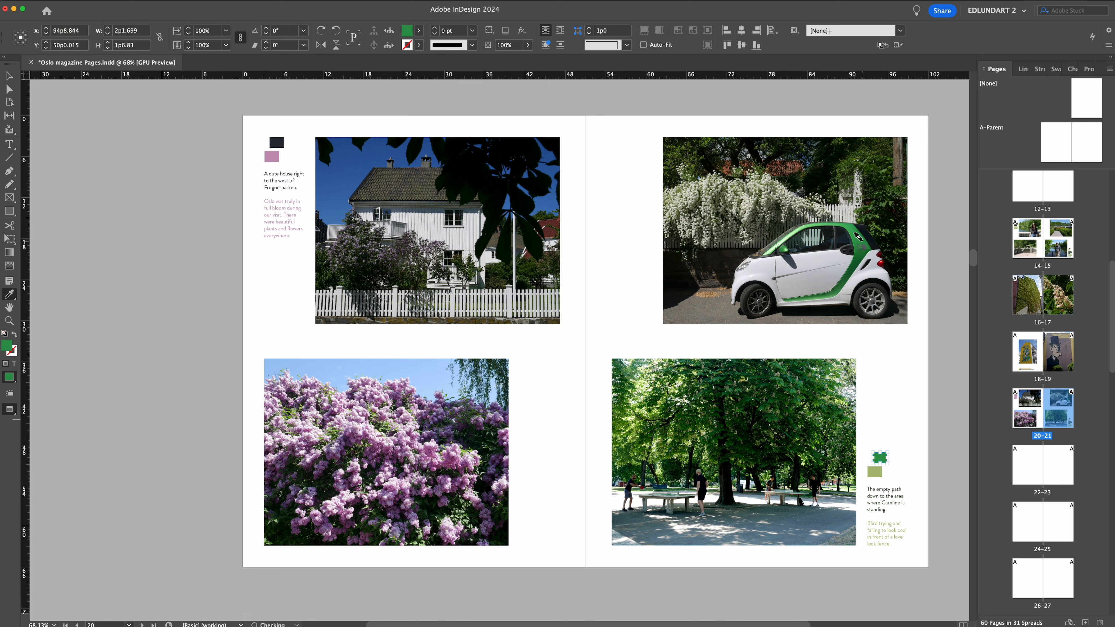
{"action": "key", "text": "v"}
{"action": "left_click", "coordinate": [874, 472]}
Match the caption text on page 21 to the sampled key rectangle colours.
{"action": "key", "text": "t"}
{"action": "left_click_drag", "start_coordinate": [867, 488], "coordinate": [889, 510]}
{"action": "left_click", "coordinate": [9, 294]}
{"action": "left_click", "coordinate": [874, 472]}
Rewrite the page 21 captions, starting the first with "A green car" and the second with "People playing table tennis".
{"action": "type", "text": "A green car"}
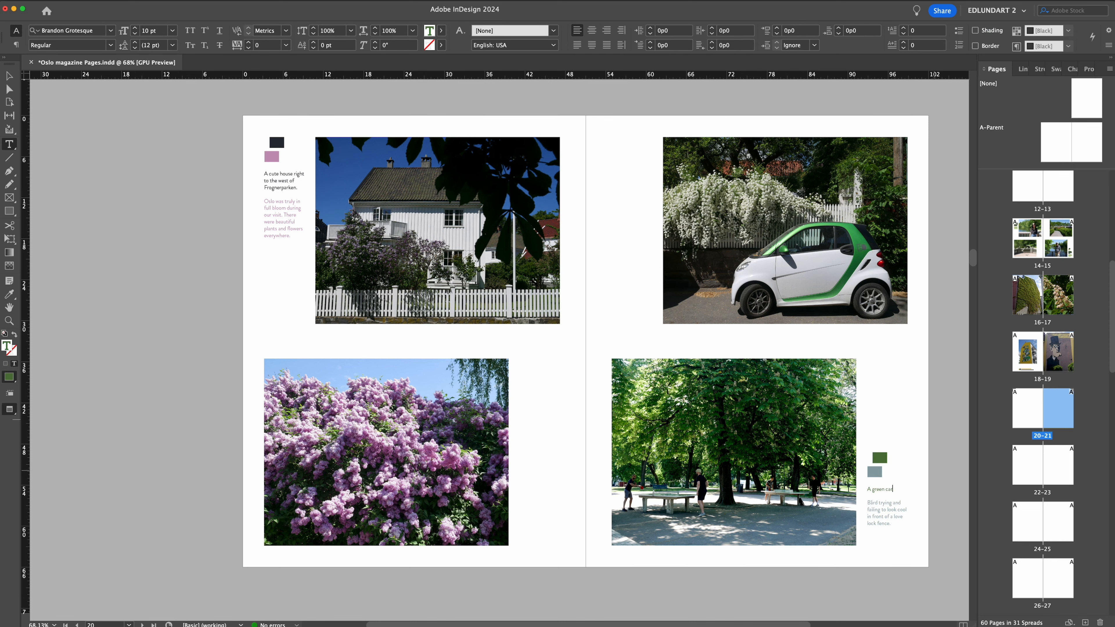
{"action": "type", "text": "a"}
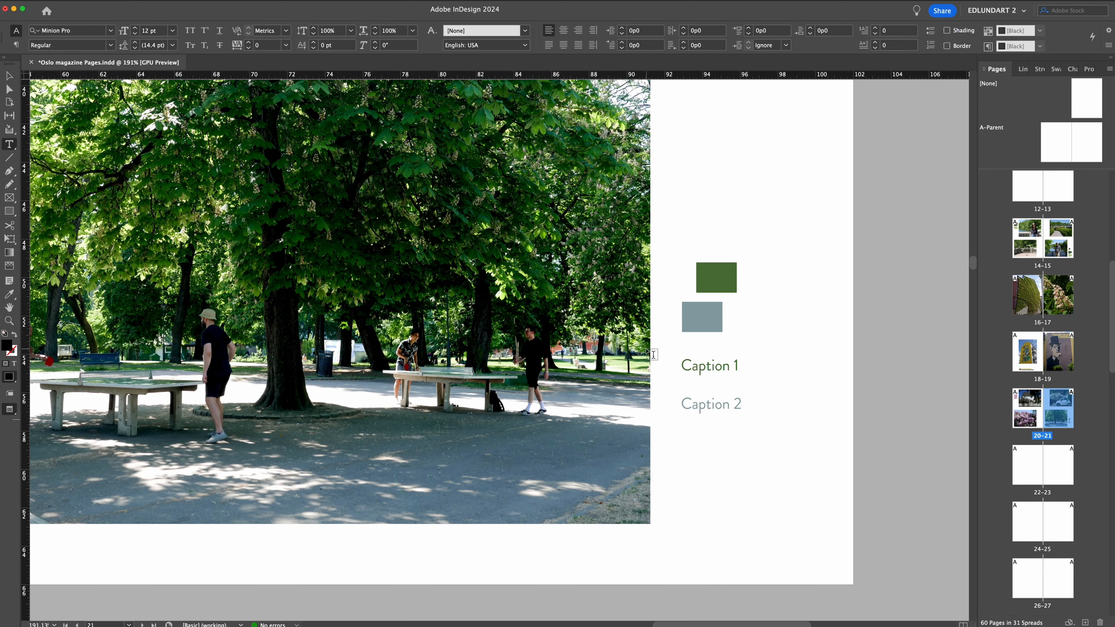
{"action": "type", "text": "People playing table tennis"}
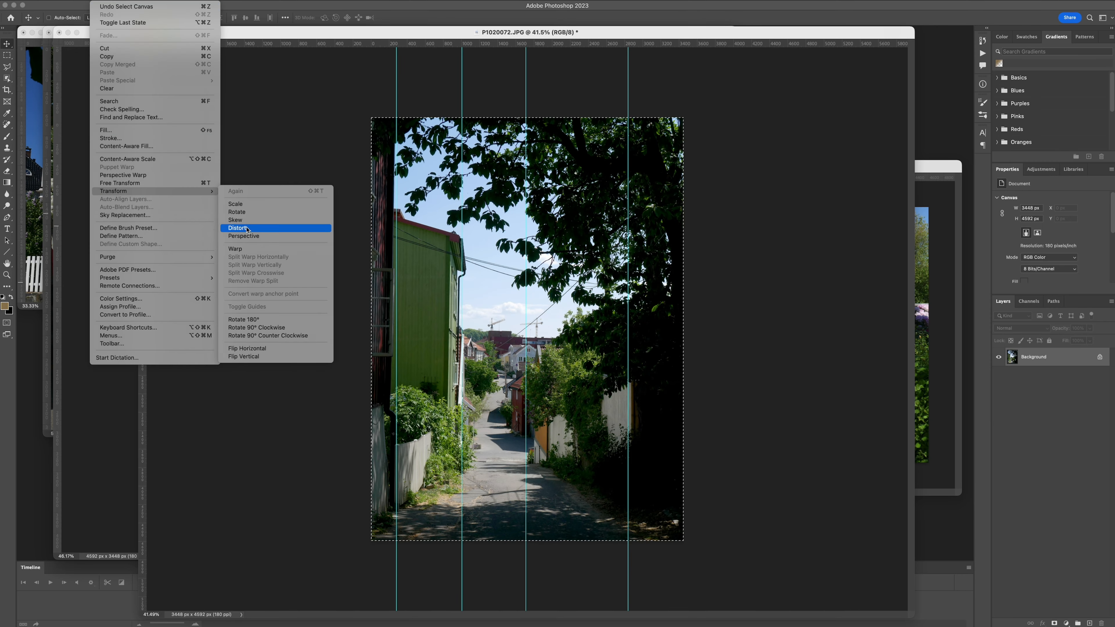
In Photoshop, skew the upper-left corner of P1020072.JPG outward by about 0.8° to straighten the green building.
{"action": "left_click", "coordinate": [264, 229]}
{"action": "left_click_drag", "start_coordinate": [371, 118], "coordinate": [365, 118]}
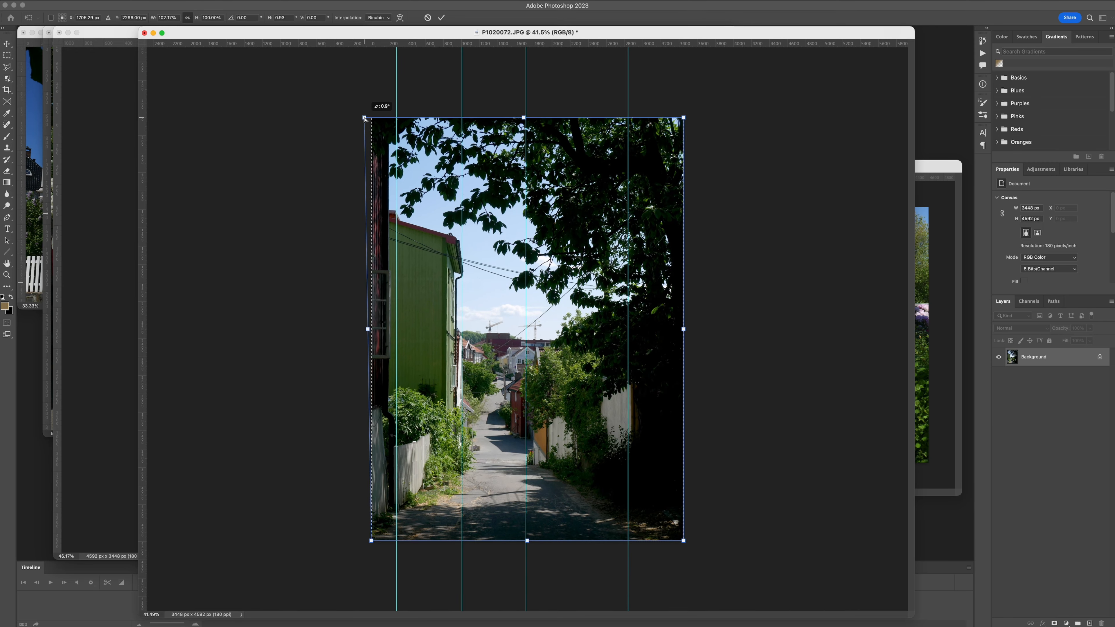
{"action": "key", "text": "Return"}
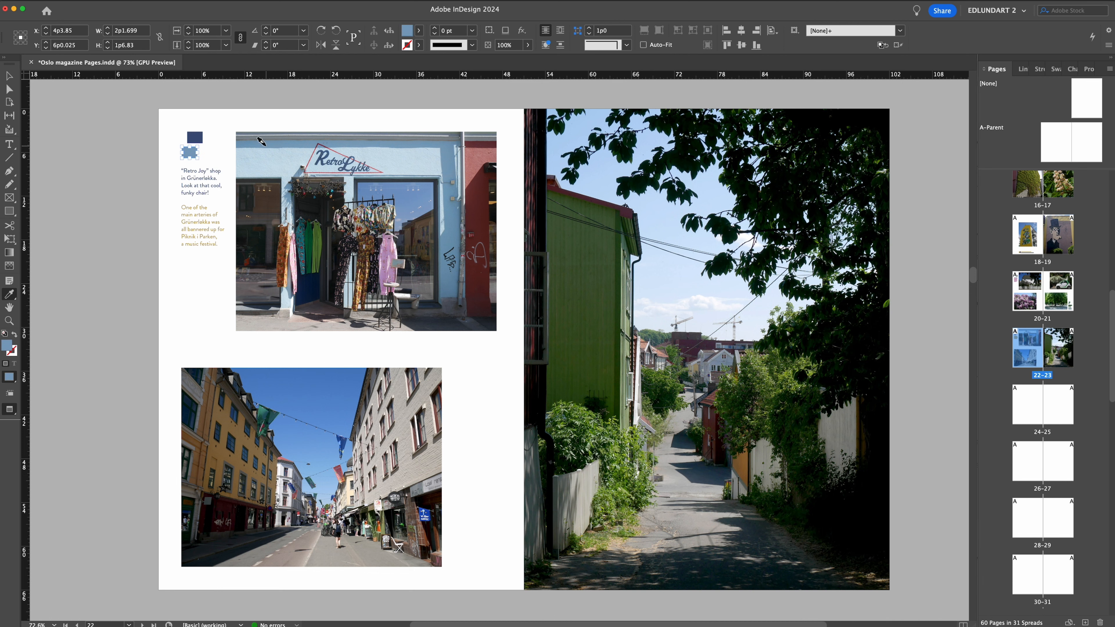
In InDesign, replace the lower street photo on page 22 with P1020092-cute-shop.jpg.
{"action": "left_click", "coordinate": [45, 94]}
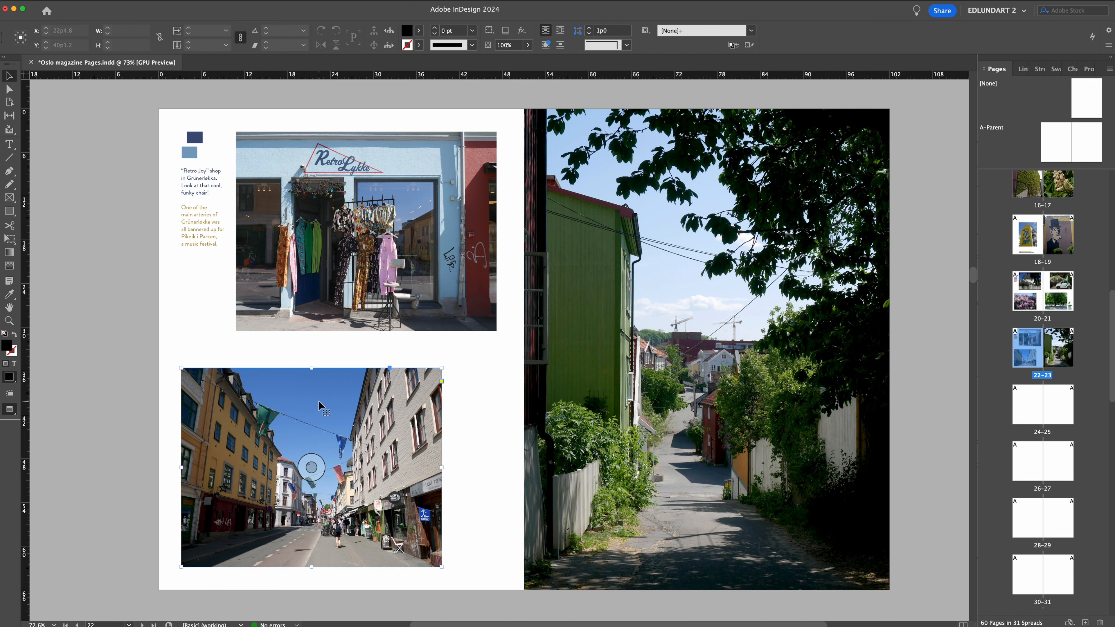
{"action": "key", "text": "super+d"}
{"action": "left_click", "coordinate": [406, 155]}
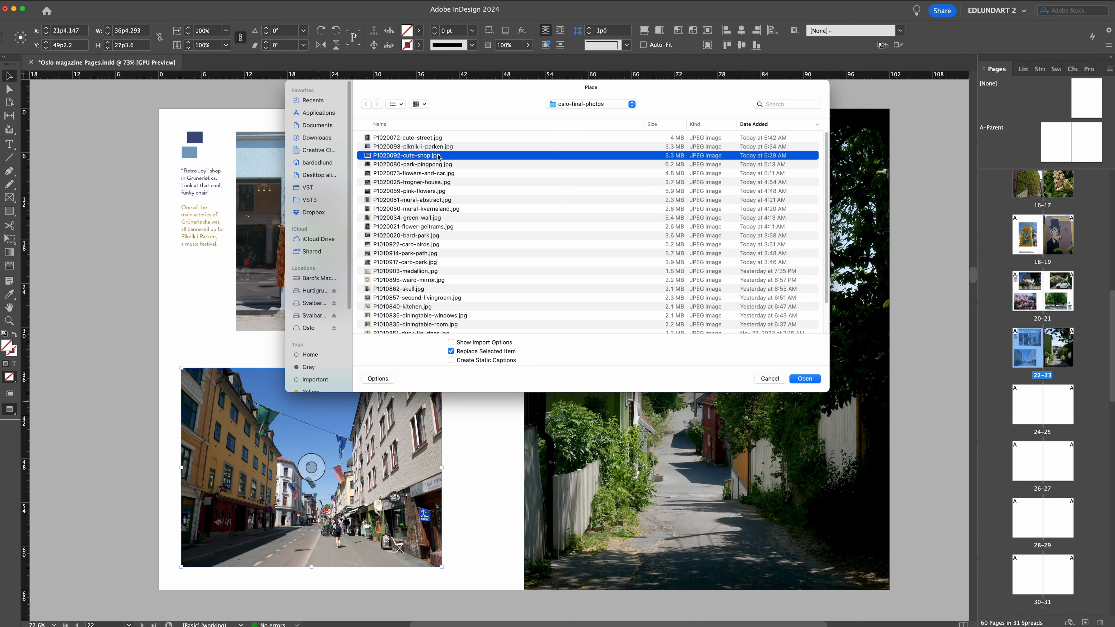
{"action": "key", "text": "Return"}
{"action": "left_click_drag", "start_coordinate": [166, 355], "coordinate": [168, 356]}
{"action": "key", "text": "v"}
{"action": "left_click", "coordinate": [114, 342]}
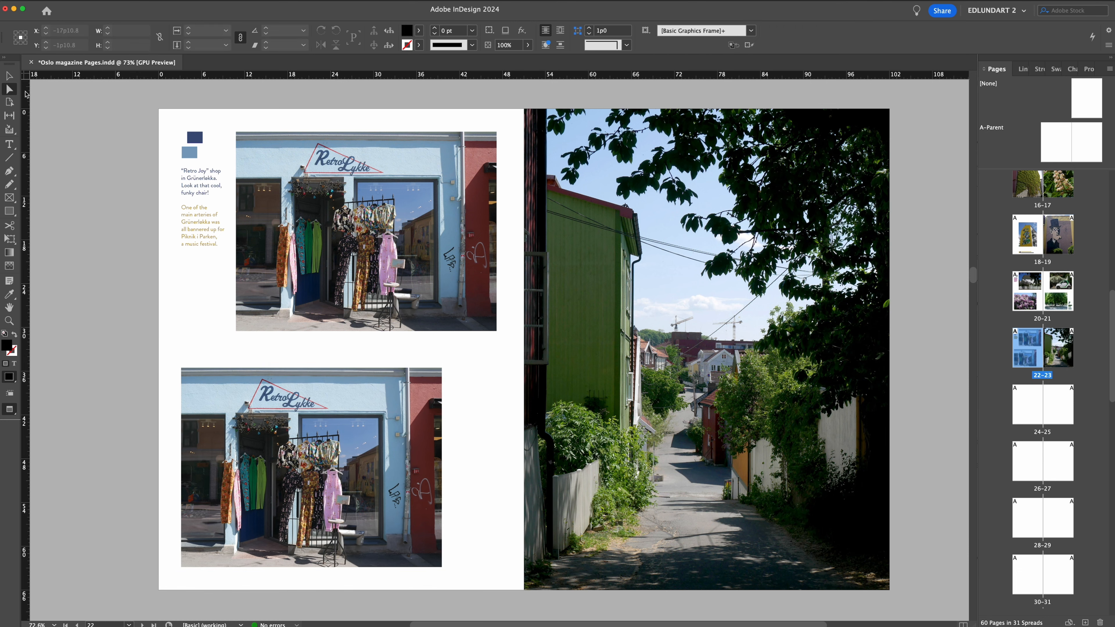
Replace the shop photo in page 22's upper frame with the bannered street photo.
{"action": "left_click", "coordinate": [433, 212]}
{"action": "key", "text": "super+d"}
{"action": "left_click", "coordinate": [433, 212]}
{"action": "key", "text": "Return"}
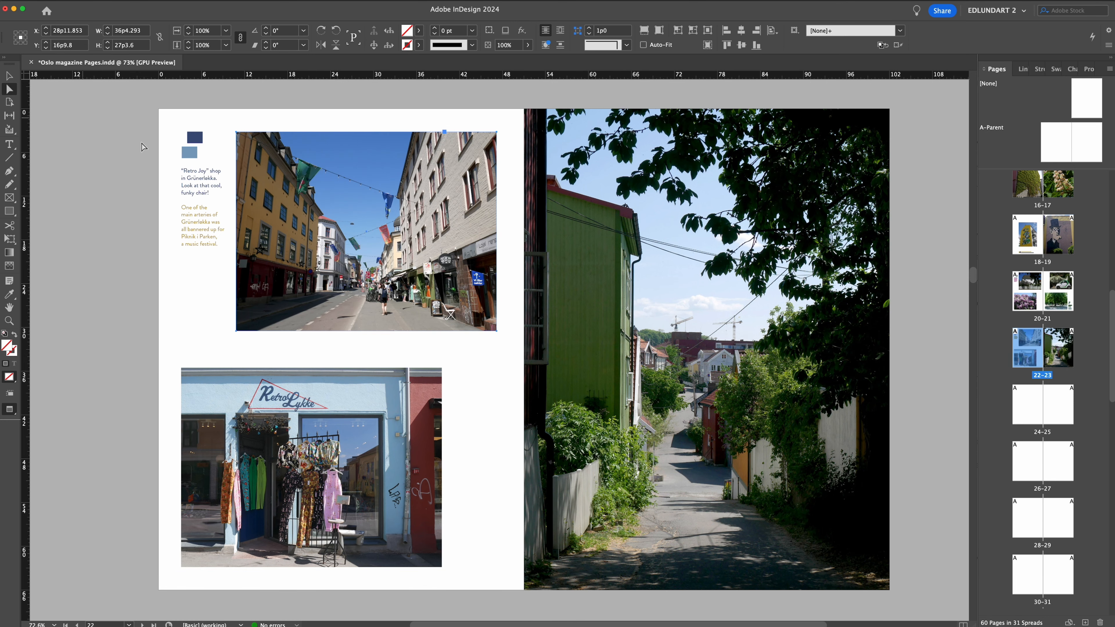
Enlarge the bannered street photo inside its frame to about 10.5%.
{"action": "left_click", "coordinate": [305, 179]}
{"action": "left_click_drag", "start_coordinate": [214, 120], "coordinate": [210, 114]}
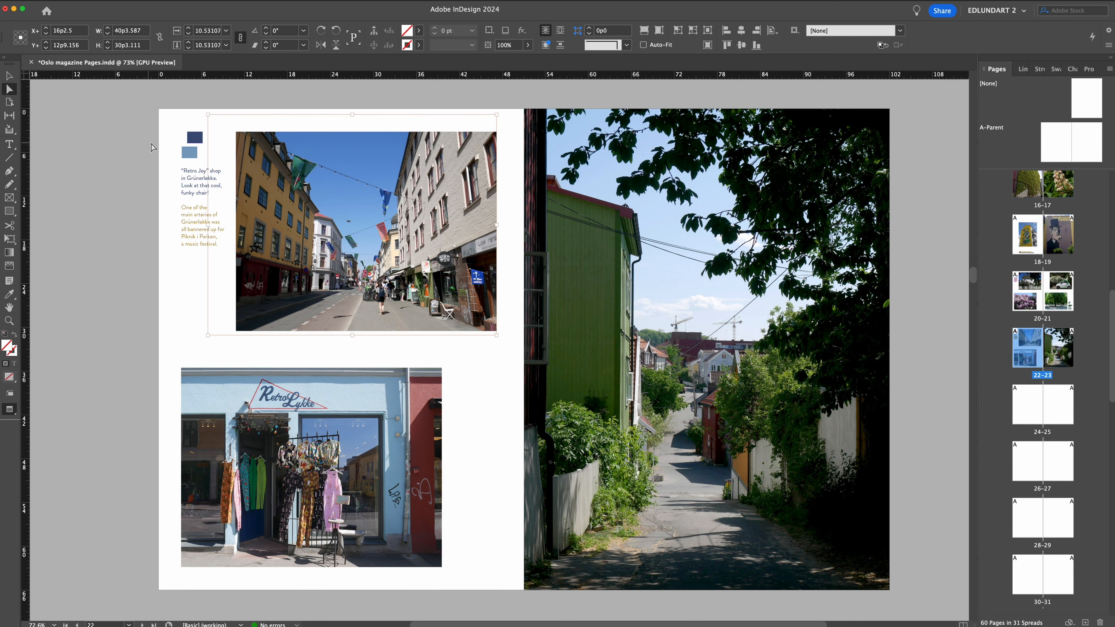
{"action": "left_click", "coordinate": [11, 77]}
{"action": "left_click", "coordinate": [94, 109]}
Swap the page 22 captions by moving the "Retro Joy" shop text below the main arteries text.
{"action": "key", "text": "t"}
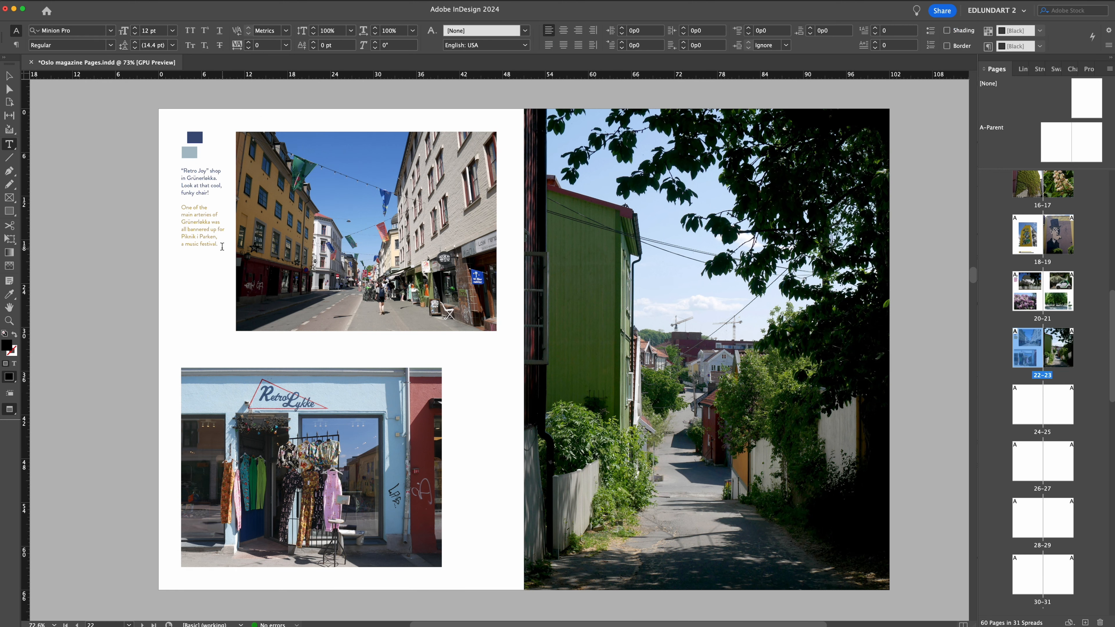
{"action": "triple_click", "coordinate": [180, 208]}
{"action": "triple_click", "coordinate": [207, 183]}
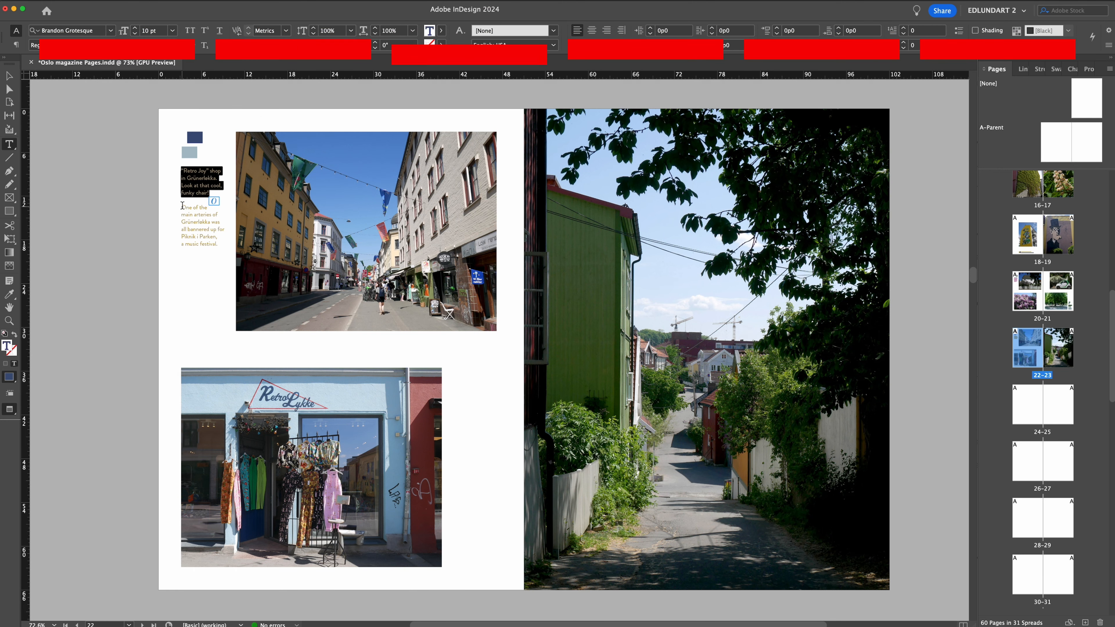
{"action": "triple_click", "coordinate": [205, 190]}
{"action": "key", "text": "super+c"}
{"action": "left_click", "coordinate": [221, 244]}
{"action": "key", "text": "Return"}
{"action": "key", "text": "Return"}
{"action": "key", "text": "super+v"}
{"action": "mouse_move", "coordinate": [181, 171]}
{"action": "left_mouse_down"}
{"action": "mouse_move", "coordinate": [181, 208]}
{"action": "mouse_move", "coordinate": [177, 171]}
{"action": "left_mouse_up"}
{"action": "key", "text": "BackSpace"}
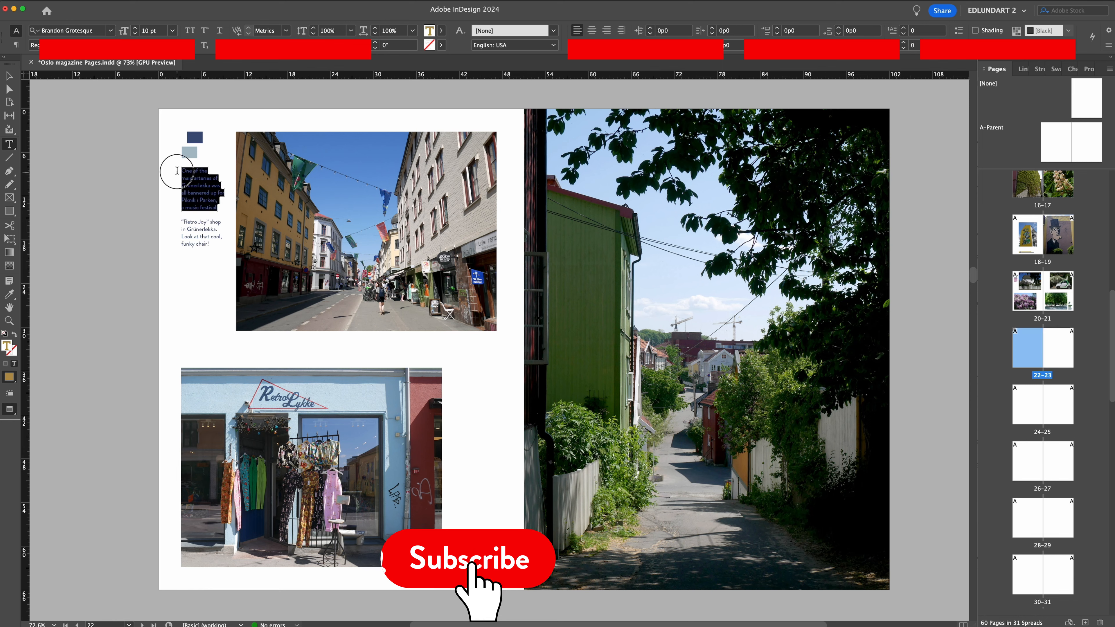
Colour the first caption with the upper key rectangle's dark blue and the second with the lower rectangle's pale grey-blue.
{"action": "left_click", "coordinate": [9, 295]}
{"action": "left_click", "coordinate": [194, 138]}
{"action": "key", "text": "t"}
{"action": "left_click_drag", "start_coordinate": [209, 244], "coordinate": [178, 222]}
{"action": "left_click", "coordinate": [9, 294]}
{"action": "left_click", "coordinate": [189, 152]}
{"action": "key", "text": "v"}
{"action": "left_click", "coordinate": [88, 172]}
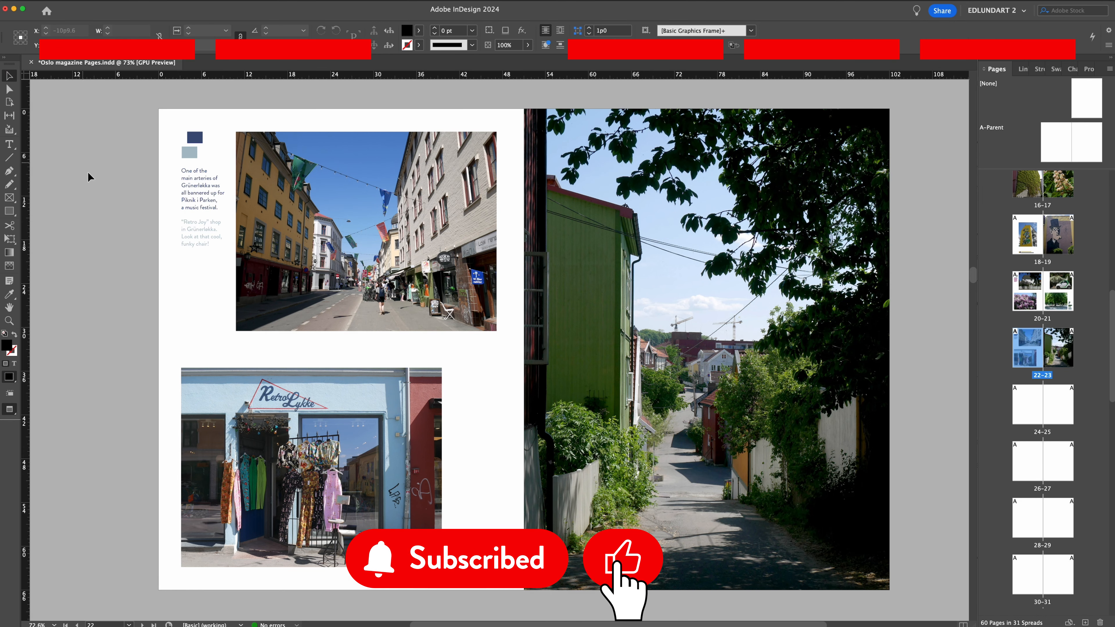
Recolour page 22's upper key rectangle with a brighter blue sampled from the bannered street photo and match the first caption to it.
{"action": "left_click", "coordinate": [195, 137]}
{"action": "key", "text": "i"}
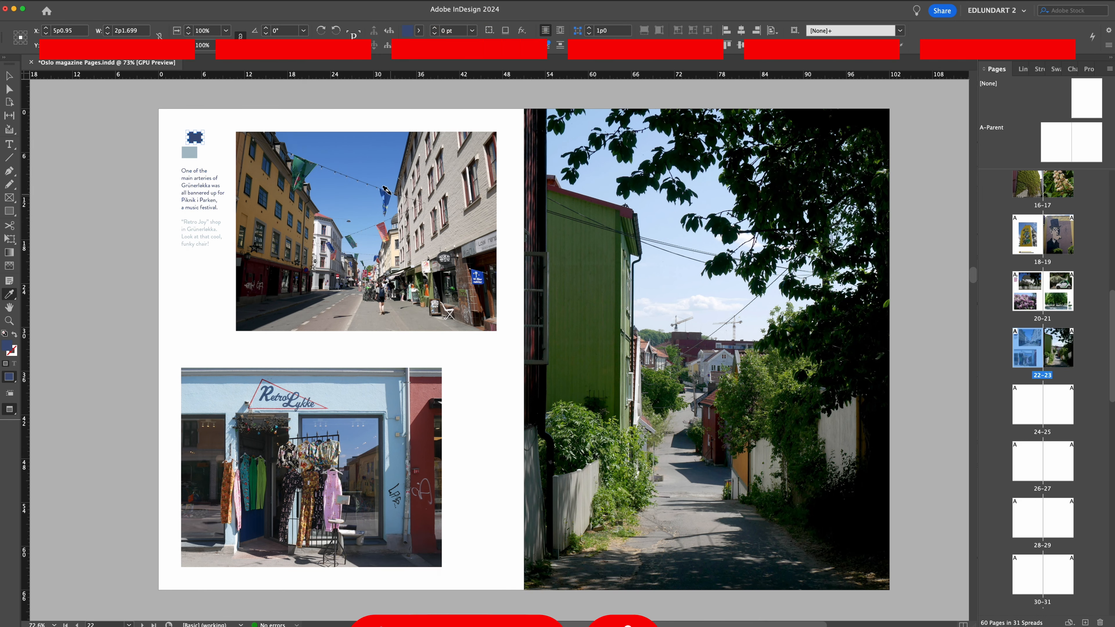
{"action": "left_click", "coordinate": [9, 76]}
{"action": "left_click", "coordinate": [60, 110]}
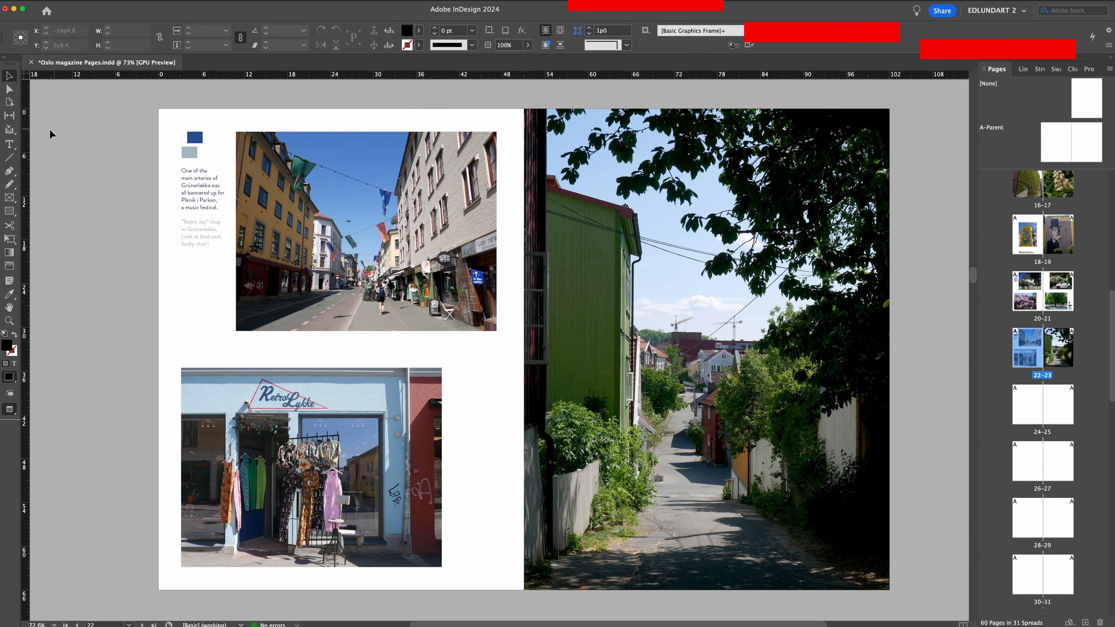
{"action": "left_click", "coordinate": [9, 144]}
{"action": "left_click_drag", "start_coordinate": [218, 208], "coordinate": [180, 171]}
{"action": "key", "text": "i"}
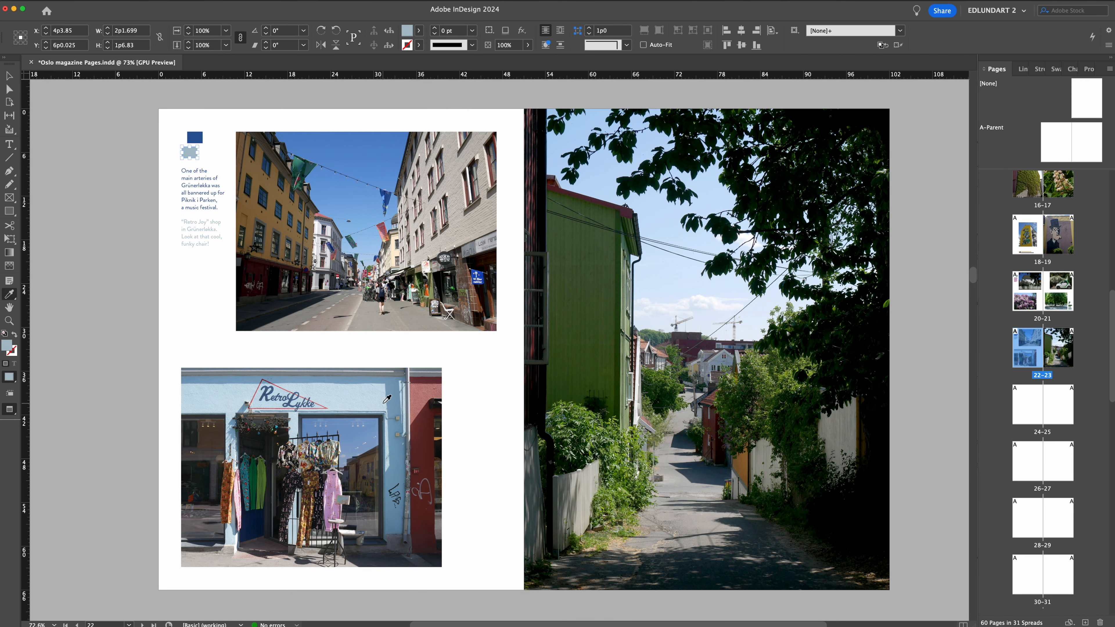
Try blues sampled from the shop facade on page 22's lower key rectangle and the "Retro Joy" caption.
{"action": "left_click", "coordinate": [382, 404]}
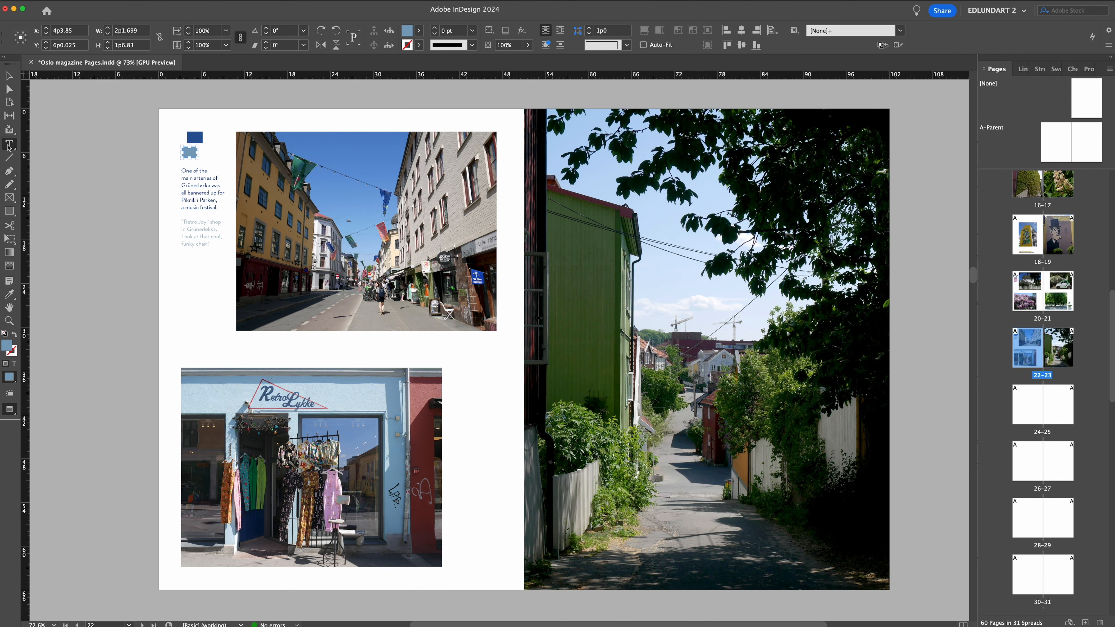
{"action": "left_click_drag", "start_coordinate": [181, 220], "coordinate": [210, 249]}
{"action": "left_click", "coordinate": [183, 155]}
{"action": "left_click_drag", "start_coordinate": [389, 465], "coordinate": [386, 408]}
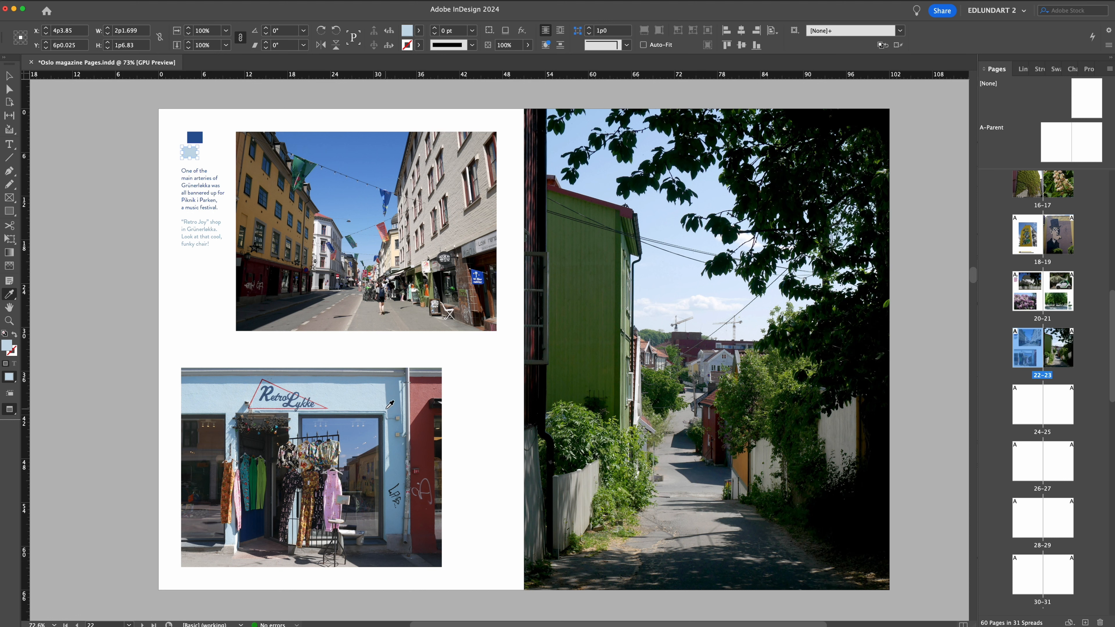
{"action": "left_click", "coordinate": [10, 144]}
{"action": "left_click_drag", "start_coordinate": [211, 245], "coordinate": [174, 223]}
{"action": "left_click", "coordinate": [9, 294]}
{"action": "left_click", "coordinate": [189, 152]}
{"action": "left_click", "coordinate": [9, 76]}
{"action": "left_click", "coordinate": [101, 132]}
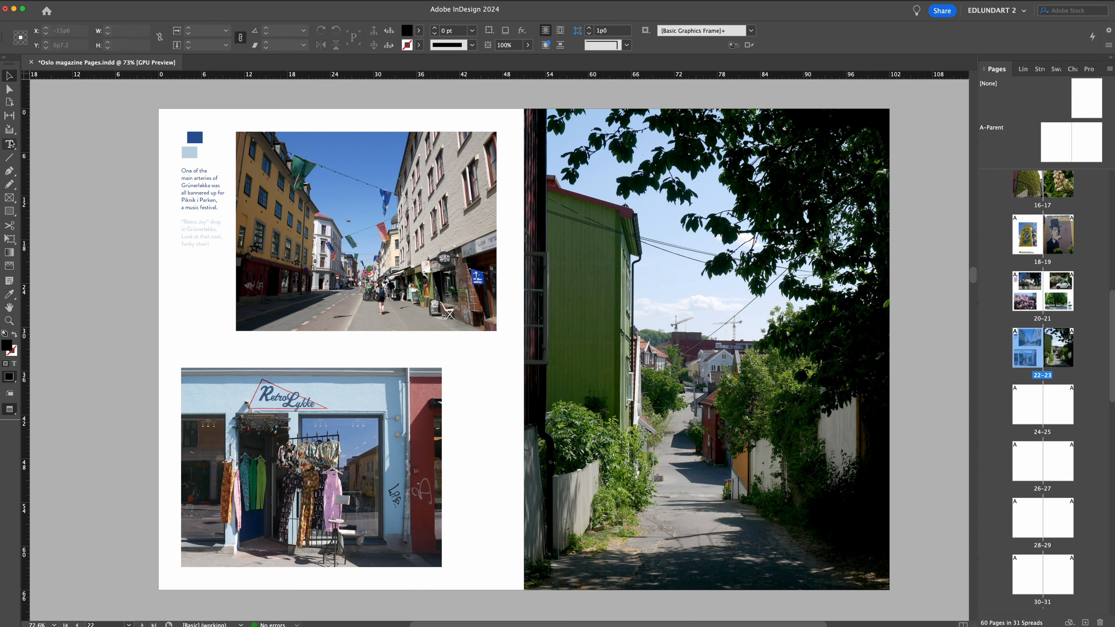
Recolour page 22's lower key rectangle with a light blue sampled from the shop photo.
{"action": "left_click", "coordinate": [189, 154]}
{"action": "left_click", "coordinate": [10, 295]}
{"action": "left_click", "coordinate": [259, 398]}
{"action": "left_click", "coordinate": [265, 391]}
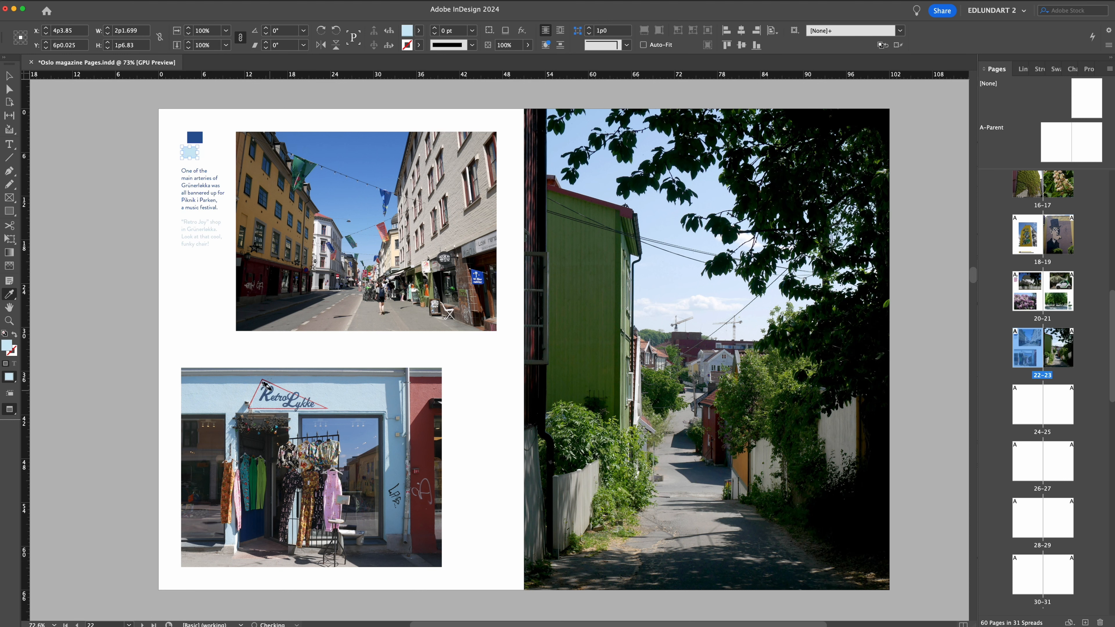
{"action": "left_click", "coordinate": [388, 467]}
{"action": "left_click", "coordinate": [383, 467]}
{"action": "left_click", "coordinate": [380, 467]}
Match the "Retro Joy" caption to the lower key rectangle's light blue and save the magazine document.
{"action": "left_click", "coordinate": [9, 76]}
{"action": "left_click", "coordinate": [101, 132]}
{"action": "left_click", "coordinate": [9, 144]}
{"action": "left_click_drag", "start_coordinate": [210, 245], "coordinate": [173, 223]}
{"action": "left_click", "coordinate": [12, 294]}
{"action": "left_click", "coordinate": [189, 152]}
{"action": "left_click", "coordinate": [9, 76]}
{"action": "left_click", "coordinate": [83, 165]}
{"action": "key", "text": "super+s"}
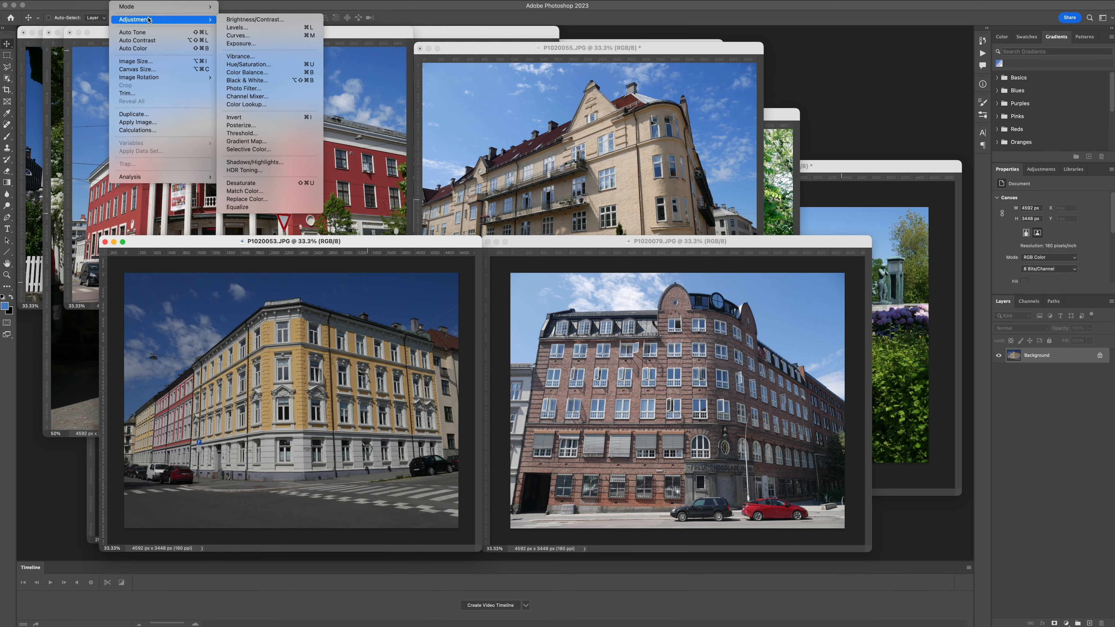
In Photoshop, brighten the yellow building photo P1020053.JPG using Levels input values 16, 1.4 and 220.
{"action": "left_click", "coordinate": [246, 27]}
{"action": "left_click_drag", "start_coordinate": [927, 432], "coordinate": [717, 171]}
{"action": "left_click_drag", "start_coordinate": [784, 267], "coordinate": [770, 267]}
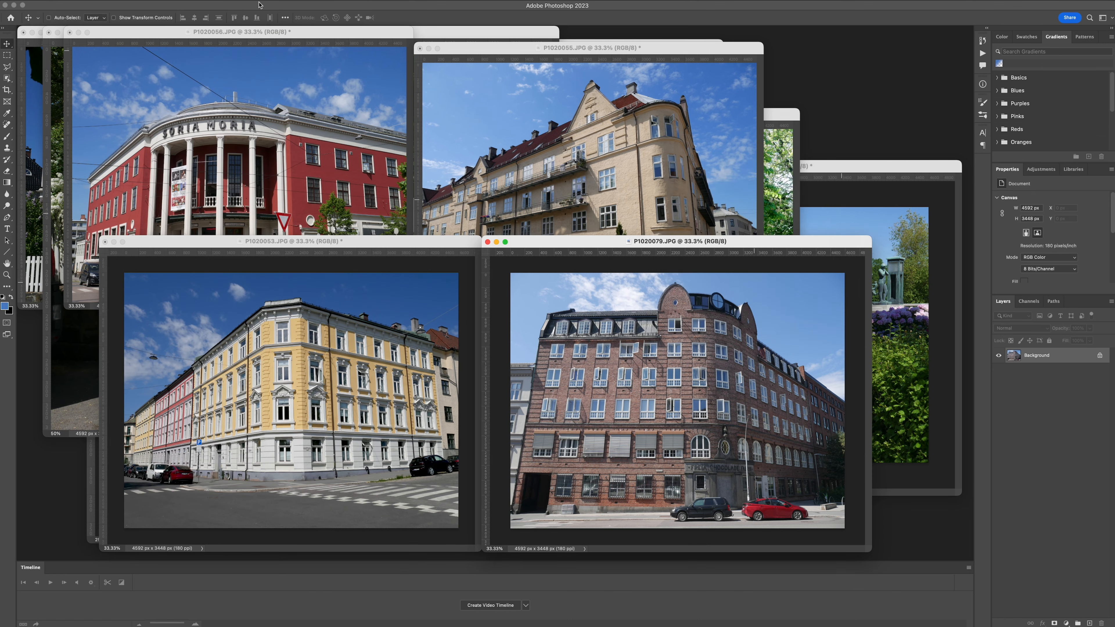
Adjust the brick building photo P1020079.JPG using Levels input values 7, 0.87 and 249.
{"action": "key", "text": "super+l"}
{"action": "left_click_drag", "start_coordinate": [746, 165], "coordinate": [844, 125]}
{"action": "left_click_drag", "start_coordinate": [829, 228], "coordinate": [832, 228]}
{"action": "left_click_drag", "start_coordinate": [773, 227], "coordinate": [777, 227]}
{"action": "left_click_drag", "start_coordinate": [883, 228], "coordinate": [878, 228]}
{"action": "left_click", "coordinate": [903, 232]}
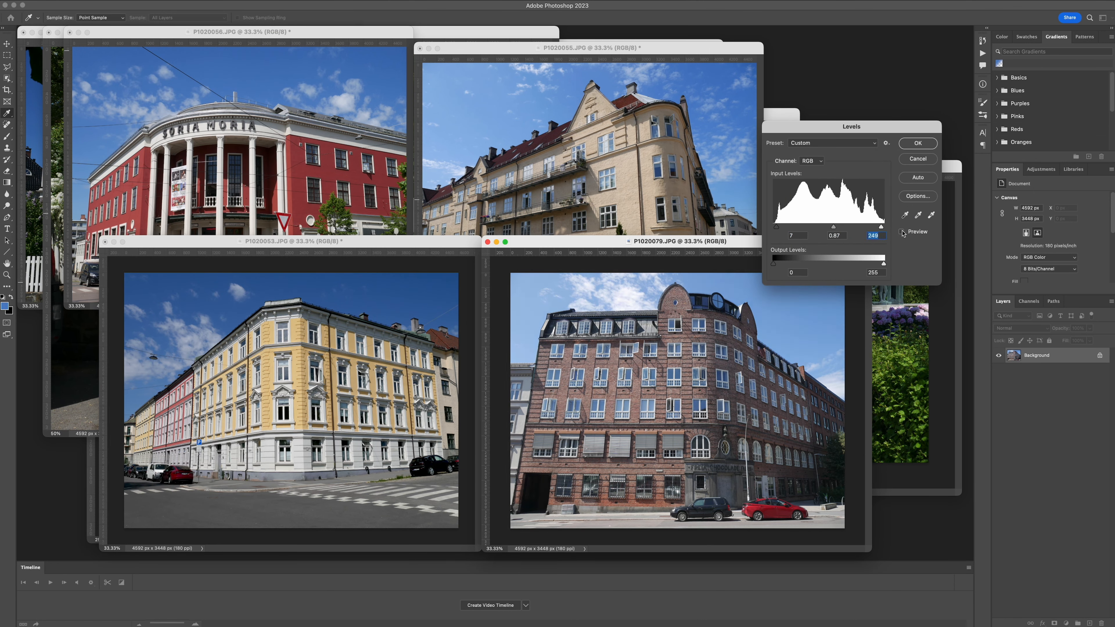
{"action": "left_click", "coordinate": [903, 232]}
{"action": "left_click", "coordinate": [917, 143]}
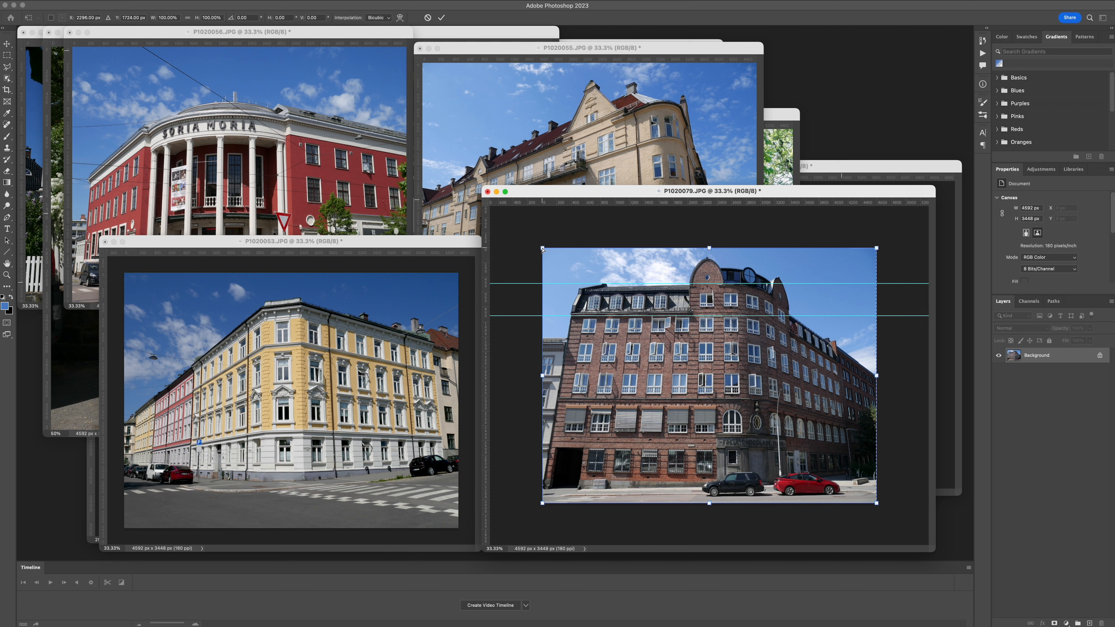
Straighten the brick building in P1020079.JPG against the guides with a corner transform, and clear the selection and guides.
{"action": "key", "text": "super+t"}
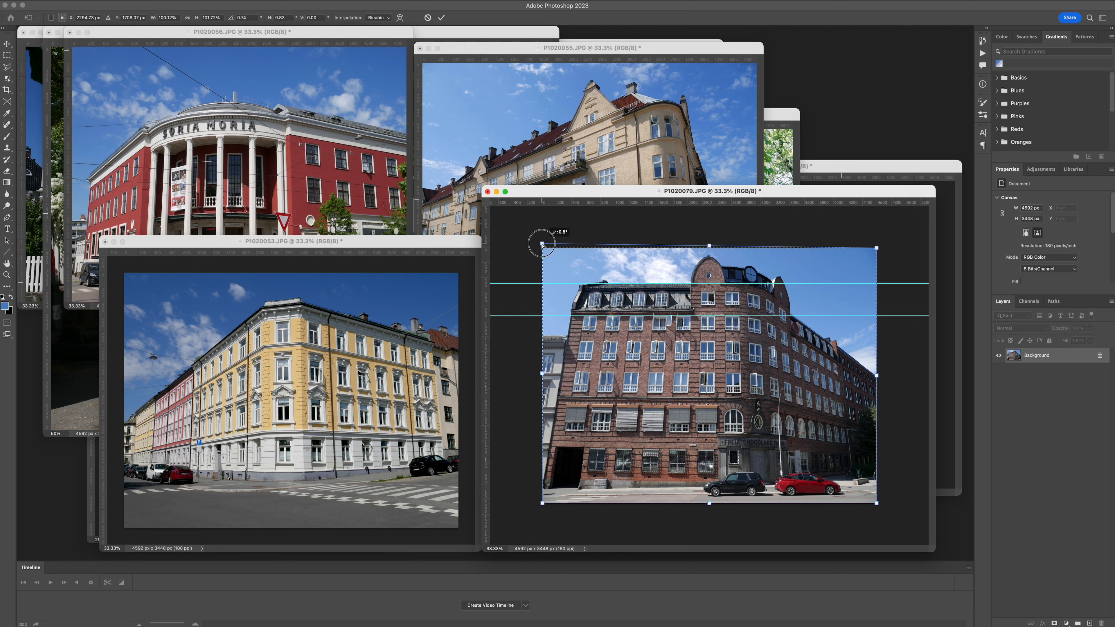
{"action": "left_click_drag", "start_coordinate": [552, 239], "coordinate": [550, 250]}
{"action": "key", "text": "Return"}
{"action": "key", "text": "super+d"}
{"action": "left_click", "coordinate": [245, 1]}
{"action": "left_click", "coordinate": [395, 246]}
Export the brick building photo for web as P1020079-torshov-freia-bldg.jpg in the oslo-final-photos folder.
{"action": "key", "text": "super+alt+shift+s"}
{"action": "left_click", "coordinate": [793, 263]}
{"action": "type", "text": "-vertical-line-edit"}
{"action": "key", "text": "Return"}
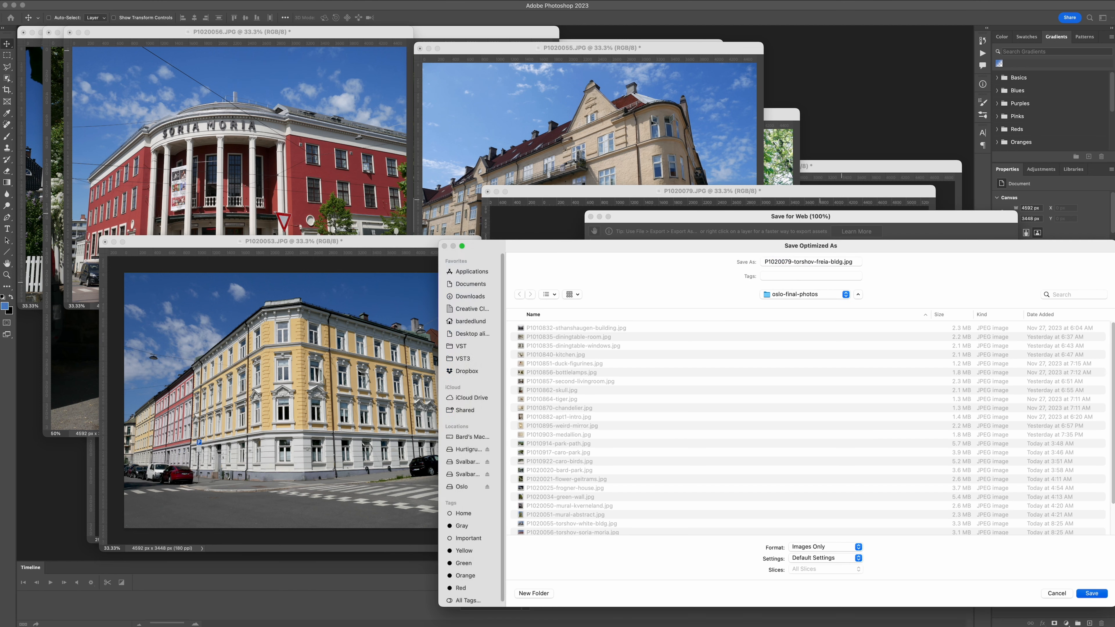
Straighten the yellow corner building in P1020053.JPG by transforming the whole image against vertical guides.
{"action": "left_click", "coordinate": [275, 328]}
{"action": "left_click_drag", "start_coordinate": [103, 365], "coordinate": [264, 365]}
{"action": "left_click_drag", "start_coordinate": [103, 272], "coordinate": [308, 272]}
{"action": "mouse_move", "coordinate": [481, 235]}
{"action": "left_mouse_down"}
{"action": "mouse_move", "coordinate": [534, 169]}
{"action": "mouse_move", "coordinate": [492, 240]}
{"action": "left_mouse_up"}
{"action": "key", "text": "super+a"}
{"action": "key", "text": "super+t"}
{"action": "key", "text": "Return"}
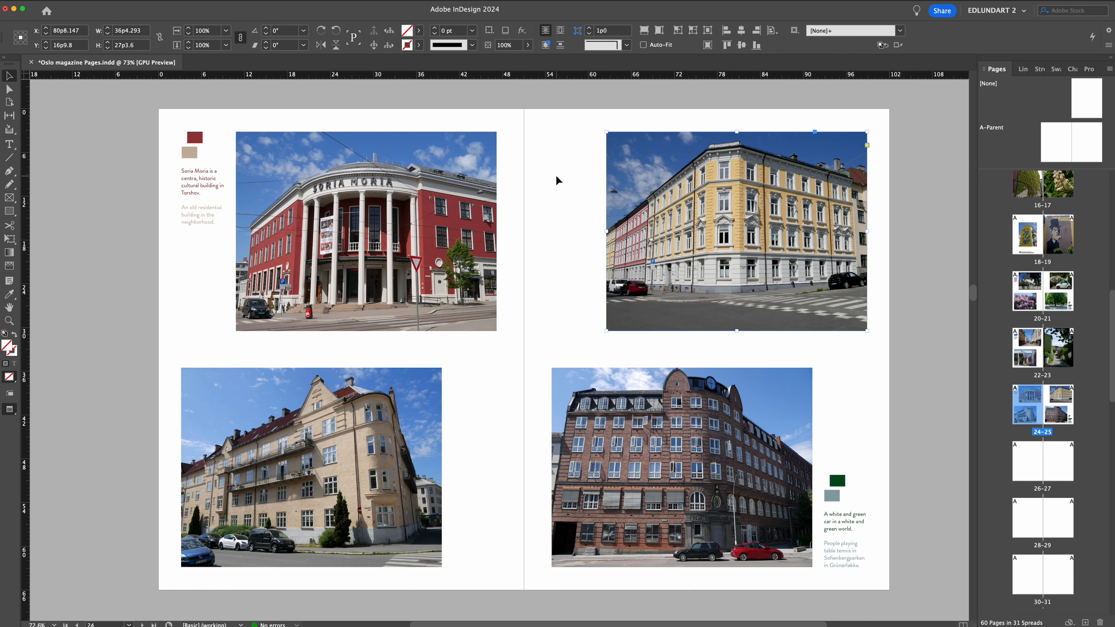
In InDesign, enlarge and reposition the yellow corner building photo inside page 25's upper frame.
{"action": "key", "text": "a"}
{"action": "left_click", "coordinate": [628, 421]}
{"action": "left_click", "coordinate": [659, 30]}
{"action": "left_click", "coordinate": [654, 219]}
{"action": "left_click", "coordinate": [659, 31]}
{"action": "left_click_drag", "start_coordinate": [606, 132], "coordinate": [590, 120]}
{"action": "left_click_drag", "start_coordinate": [650, 178], "coordinate": [651, 183]}
Recolour page 25's upper key rectangle ochre and its lower one dark brick red from the building photos, and match the captions to them.
{"action": "left_click", "coordinate": [10, 76]}
{"action": "left_click", "coordinate": [837, 481]}
{"action": "key", "text": "i"}
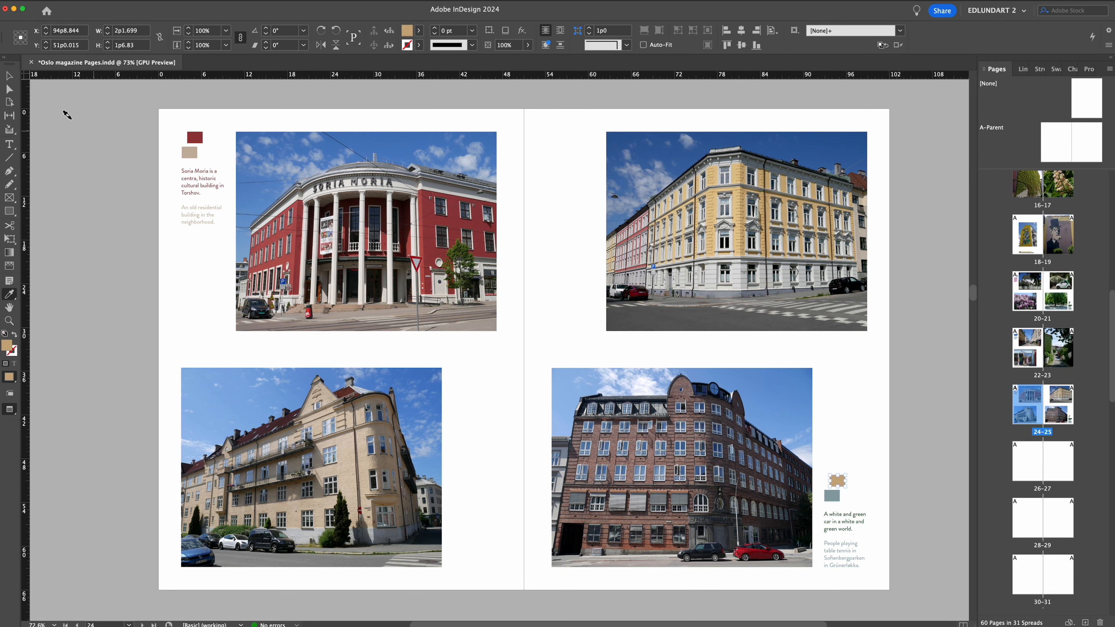
{"action": "left_click", "coordinate": [9, 76]}
{"action": "left_click", "coordinate": [831, 495]}
{"action": "key", "text": "i"}
{"action": "left_click", "coordinate": [709, 433]}
{"action": "left_click", "coordinate": [713, 428]}
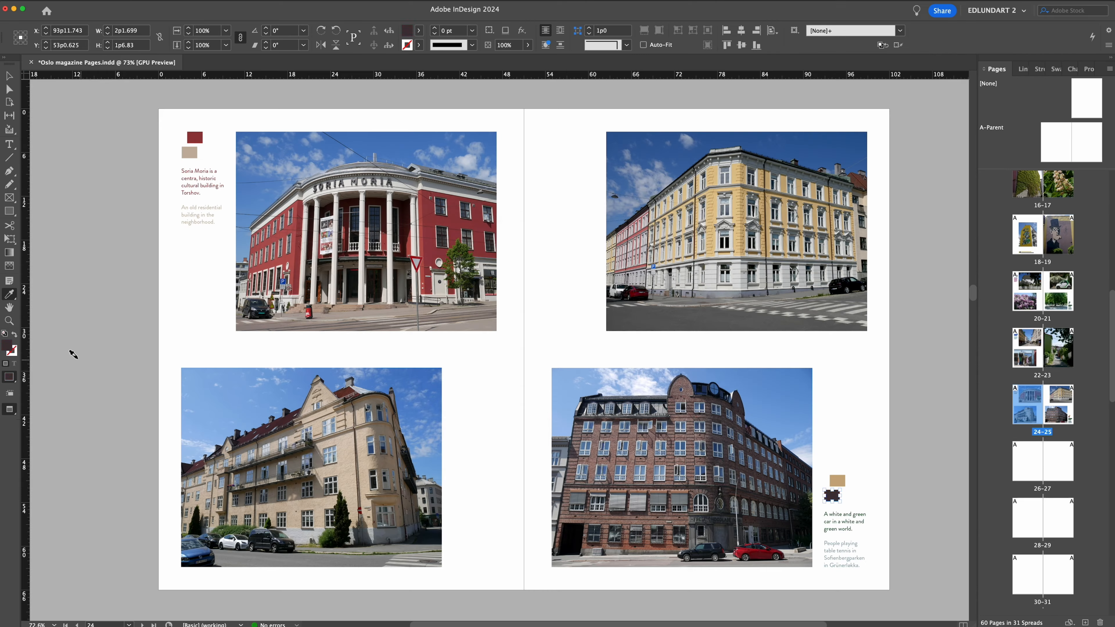
{"action": "left_click_drag", "start_coordinate": [824, 514], "coordinate": [865, 530]}
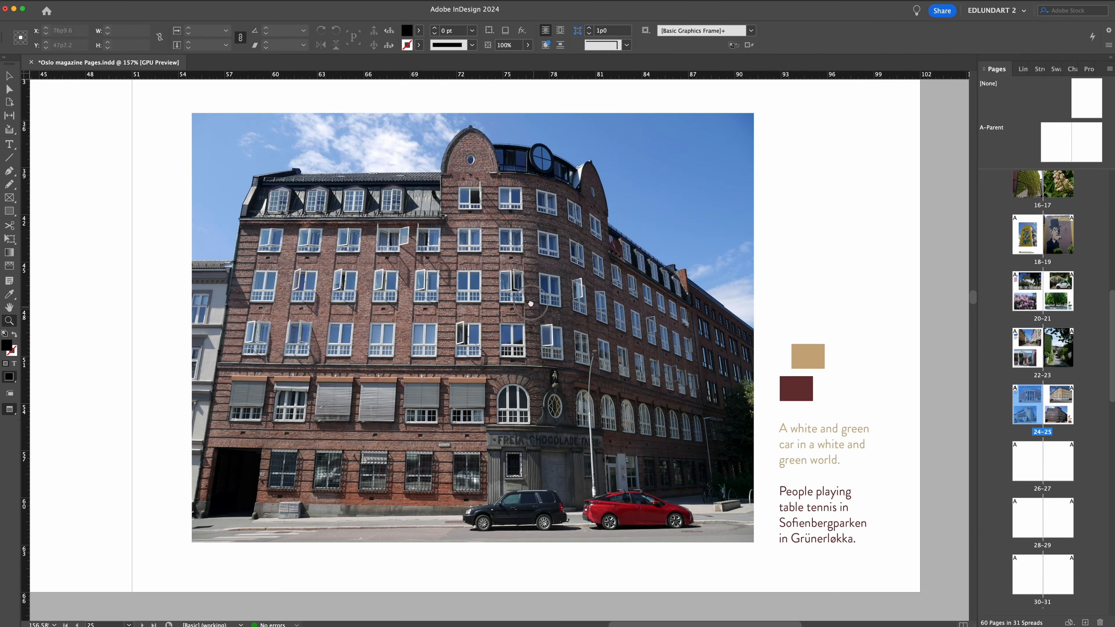
Rewrite page 25's captions as "Just your average attractive Oslo building." and a Freia chocolate factory note, and draw a thin alignment rectangle below the photo.
{"action": "type", "text": "ttractive"}
{"action": "type", "text": "Currently residential."}
{"action": "mouse_move", "coordinate": [780, 491]}
{"action": "left_mouse_down"}
{"action": "mouse_move", "coordinate": [905, 534]}
{"action": "mouse_move", "coordinate": [780, 491]}
{"action": "left_mouse_up"}
{"action": "type", "text": "Pappa said this was still an active Freia chocolate factory. I th"}
{"action": "key", "text": "BackSpace"}
{"action": "key", "text": "BackSpace"}
{"action": "key", "text": "BackSpace"}
{"action": "key", "text": "BackSpace"}
{"action": "type", "text": "Bård thinks it's likely residential now."}
{"action": "left_click_drag", "start_coordinate": [443, 543], "coordinate": [908, 557]}
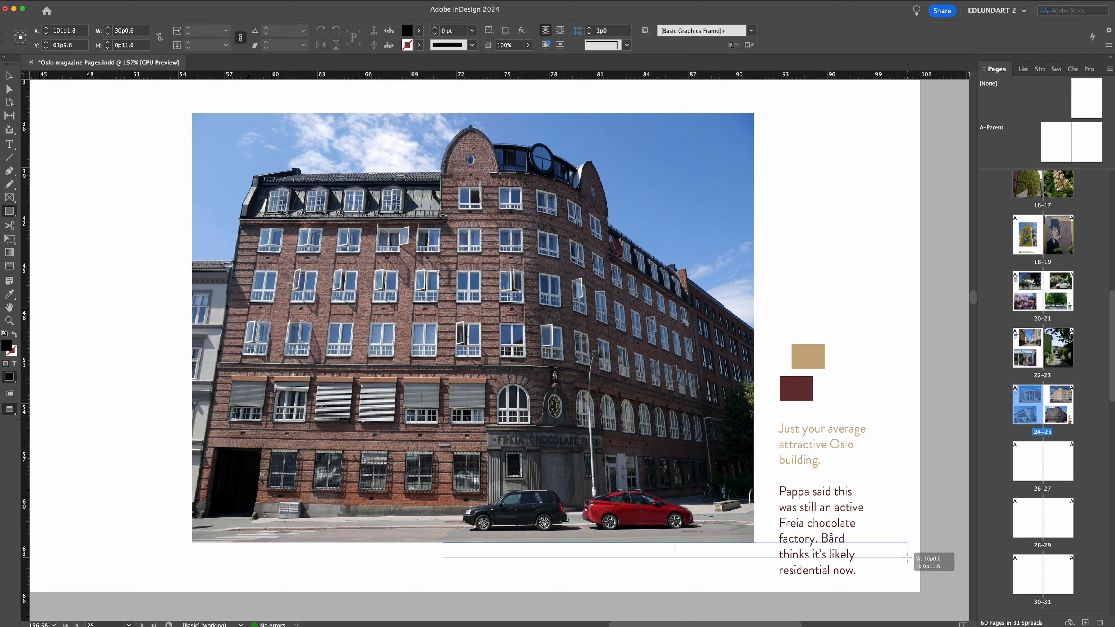
Enlarge the Soria Moria photo inside page 24's upper frame to about 11.2%.
{"action": "left_click_drag", "start_coordinate": [534, 110], "coordinate": [558, 94]}
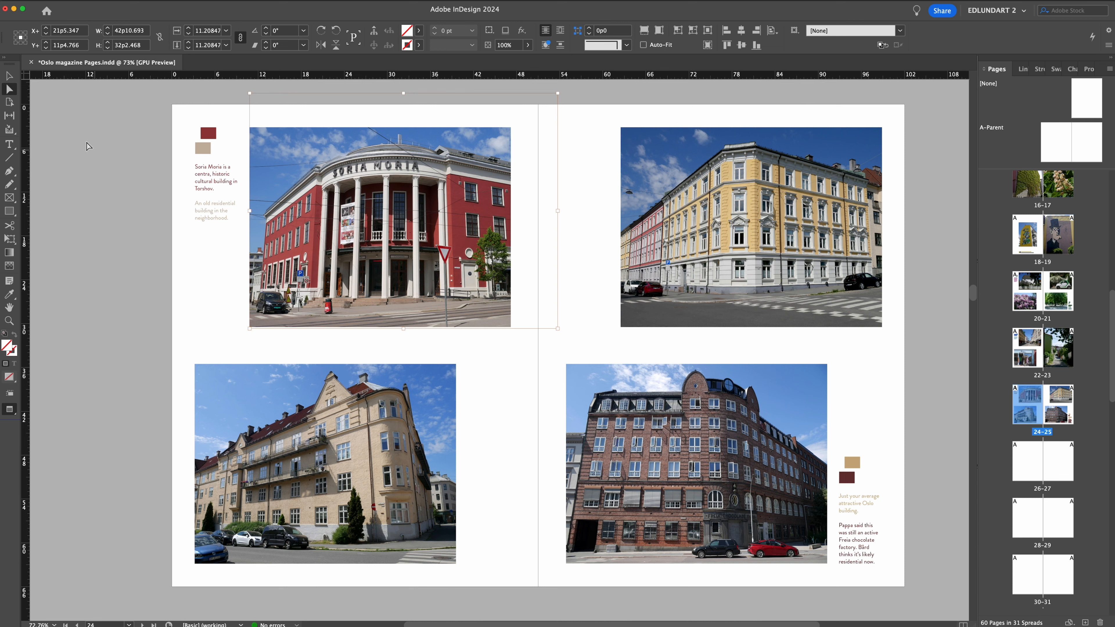
{"action": "left_click", "coordinate": [8, 75]}
{"action": "left_click", "coordinate": [88, 126]}
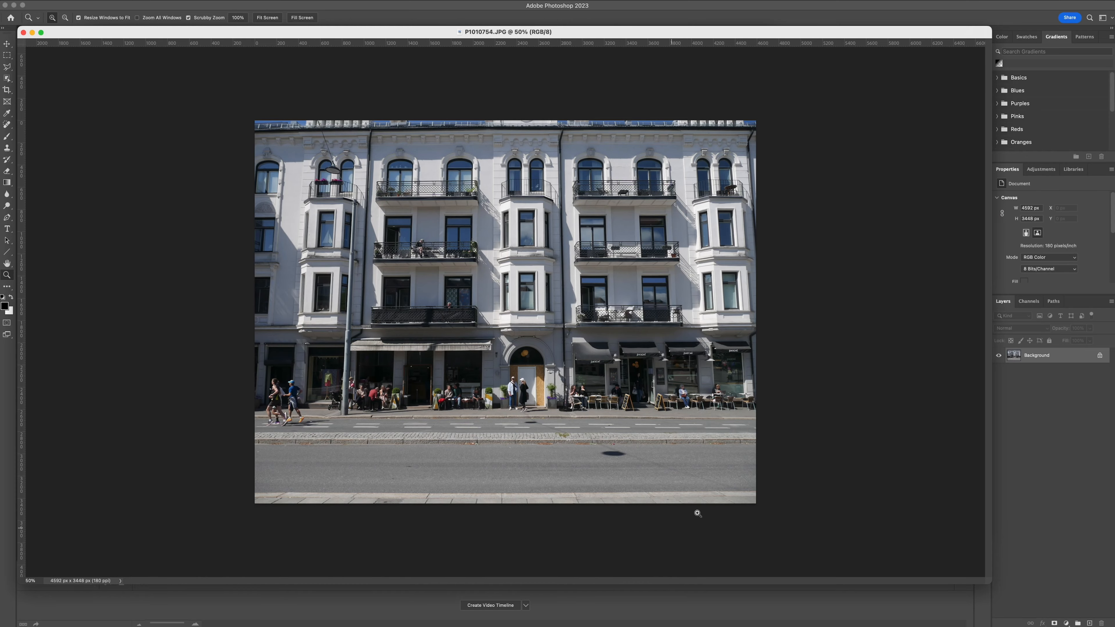
In Photoshop, place guides across the white cafe facade in P1010754.JPG and remove slight geometric distortion with Lens Correction.
{"action": "left_click_drag", "start_coordinate": [21, 217], "coordinate": [290, 281]}
{"action": "left_click_drag", "start_coordinate": [21, 264], "coordinate": [528, 281]}
{"action": "left_click_drag", "start_coordinate": [21, 264], "coordinate": [689, 281]}
{"action": "left_click_drag", "start_coordinate": [505, 43], "coordinate": [527, 412]}
{"action": "left_click_drag", "start_coordinate": [527, 43], "coordinate": [527, 487]}
{"action": "left_click_drag", "start_coordinate": [526, 43], "coordinate": [527, 270]}
{"action": "left_click", "coordinate": [1035, 60]}
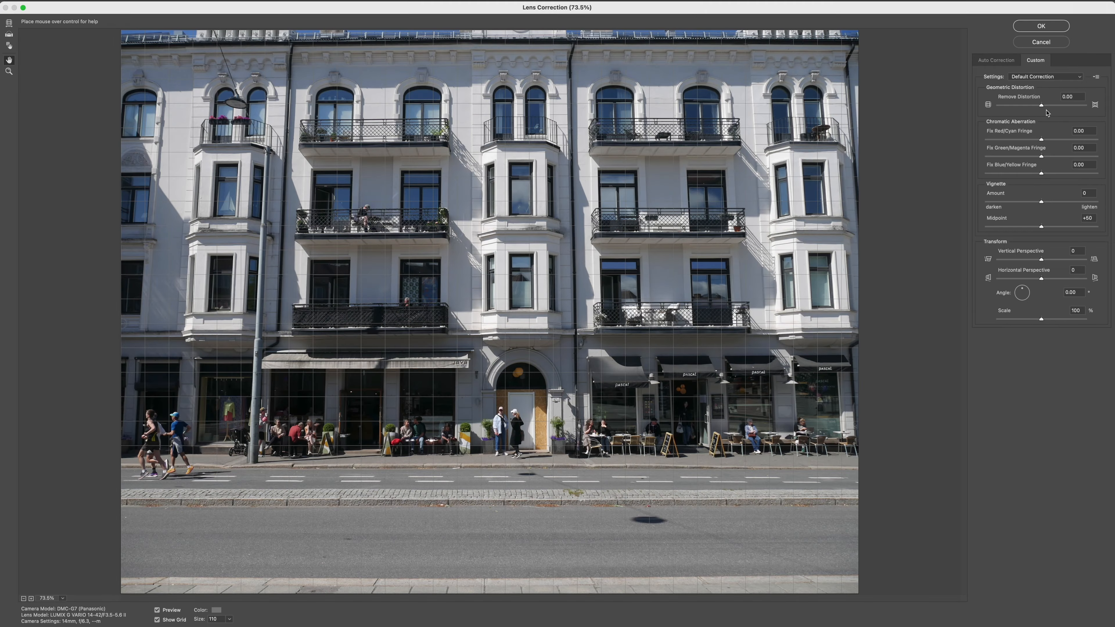
{"action": "left_click_drag", "start_coordinate": [1041, 106], "coordinate": [1045, 105]}
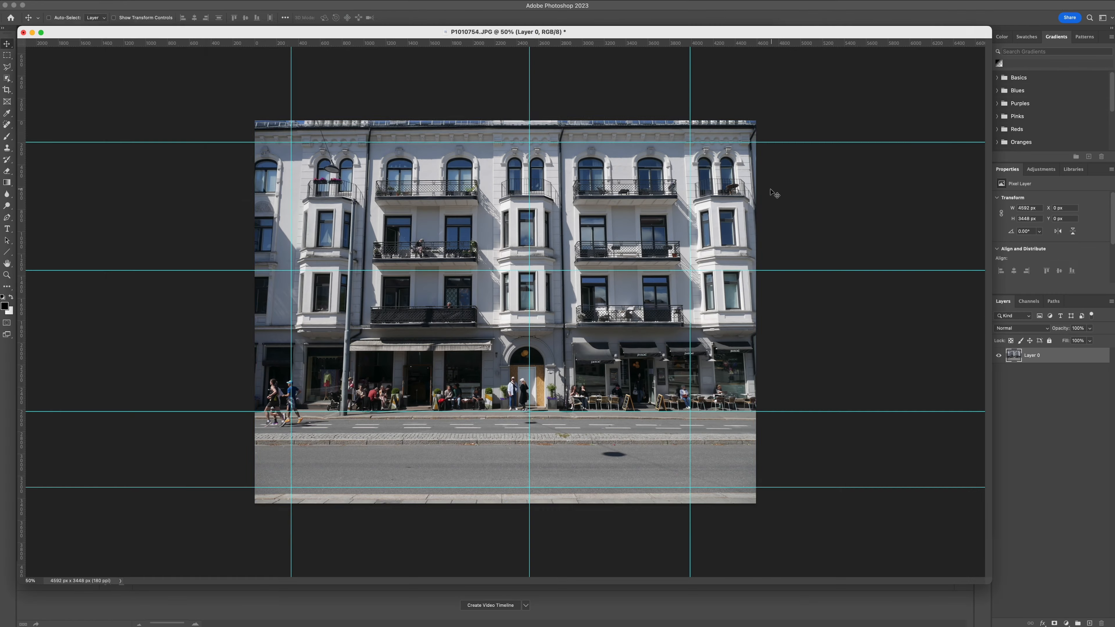
Straighten the white cafe facade by pulling its top corners outward to about 111.6% width, and hide the guides.
{"action": "left_click_drag", "start_coordinate": [254, 120], "coordinate": [236, 120]}
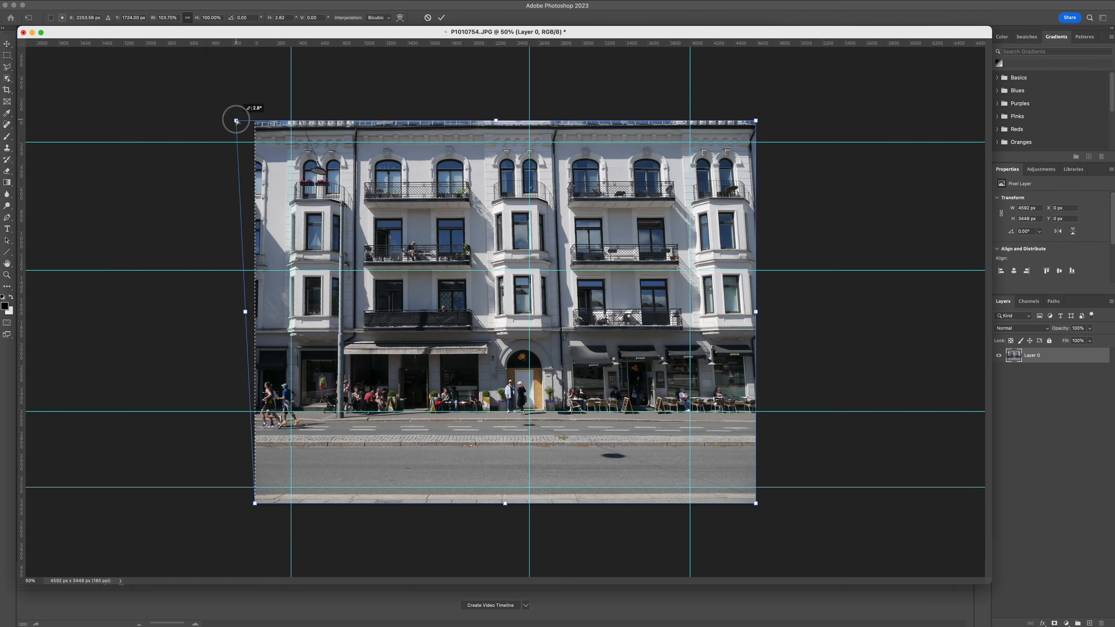
{"action": "left_click_drag", "start_coordinate": [236, 120], "coordinate": [229, 120]}
{"action": "left_click_drag", "start_coordinate": [755, 120], "coordinate": [779, 120]}
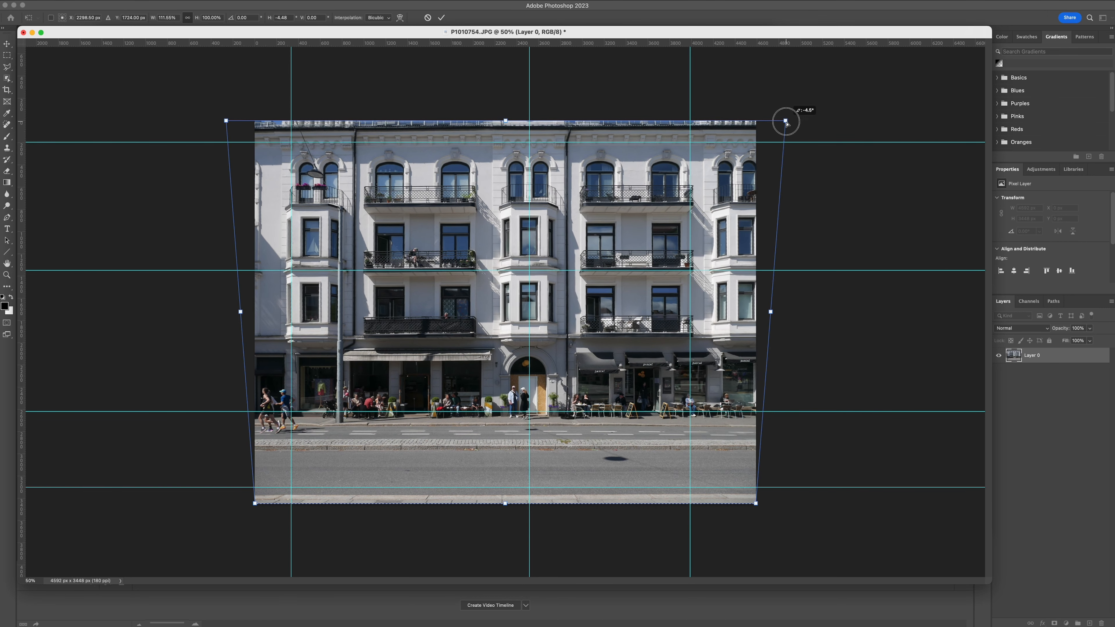
{"action": "key", "text": "Return"}
{"action": "key", "text": "super+semicolon"}
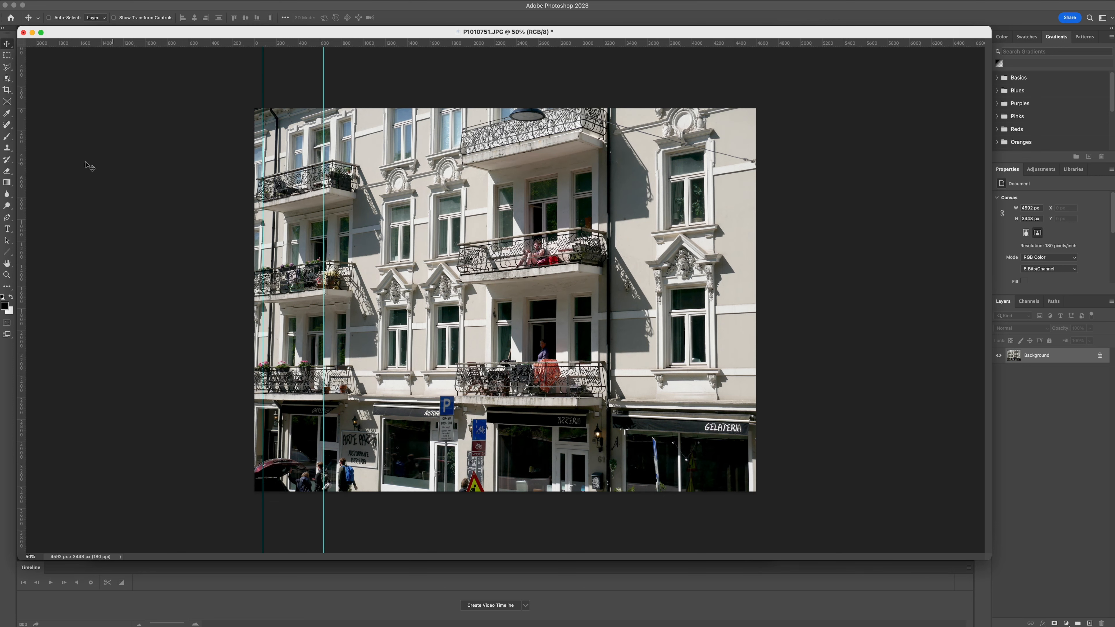
Straighten the balconied facade in P1010751.JPG against vertical guides by distorting its top corners outward to about 104% width, and remove two guides.
{"action": "left_click_drag", "start_coordinate": [21, 172], "coordinate": [729, 184]}
{"action": "left_click", "coordinate": [96, 5]}
{"action": "mouse_move", "coordinate": [121, 191]}
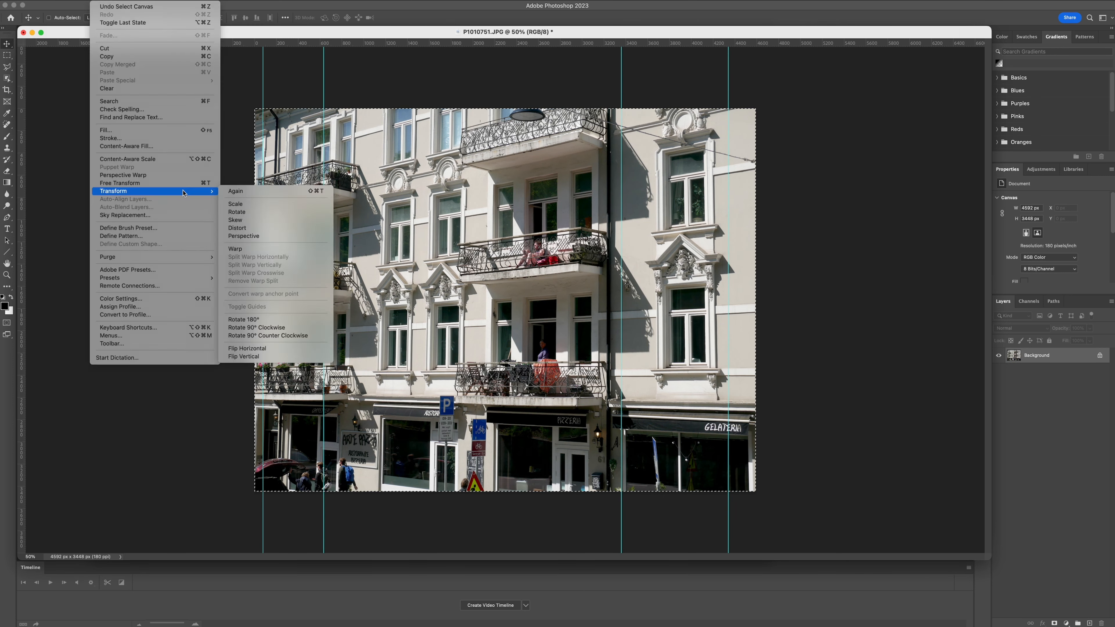
{"action": "left_click", "coordinate": [240, 225]}
{"action": "left_click_drag", "start_coordinate": [756, 109], "coordinate": [762, 109]}
{"action": "left_click_drag", "start_coordinate": [255, 108], "coordinate": [241, 109]}
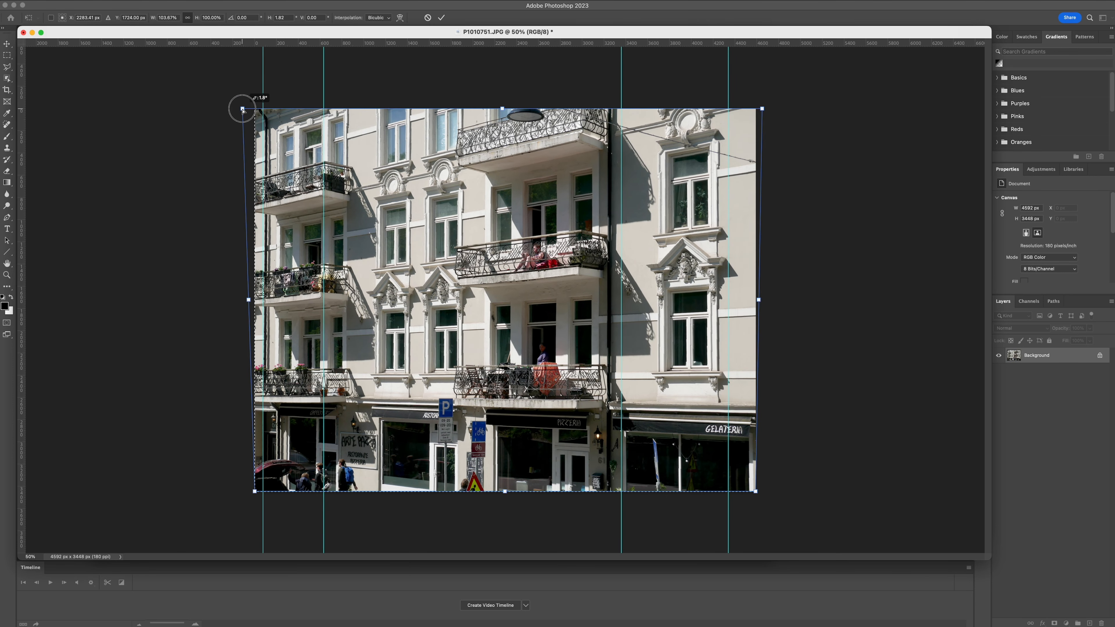
{"action": "left_click_drag", "start_coordinate": [763, 111], "coordinate": [764, 109]}
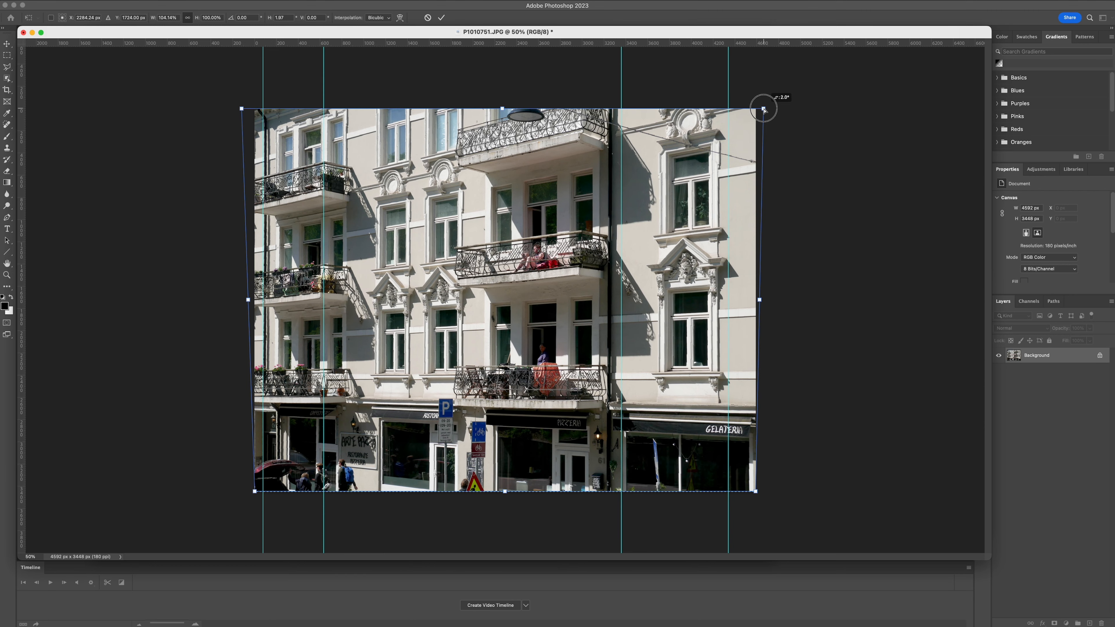
{"action": "left_click_drag", "start_coordinate": [241, 110], "coordinate": [241, 109]}
{"action": "key", "text": "Return"}
{"action": "left_click_drag", "start_coordinate": [263, 239], "coordinate": [21, 242]}
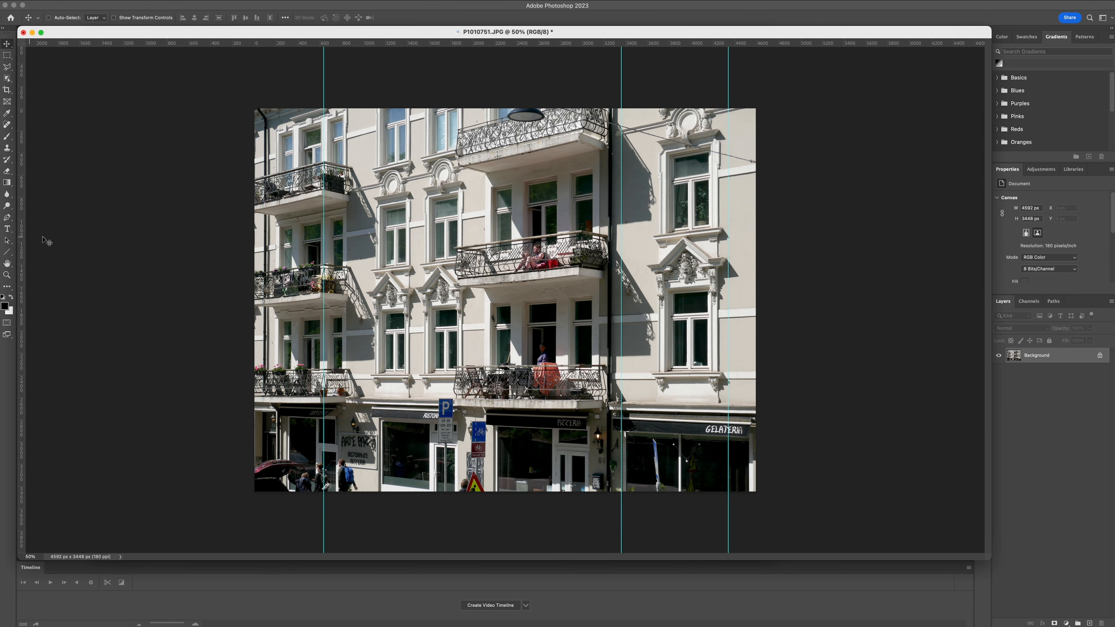
{"action": "left_click_drag", "start_coordinate": [323, 240], "coordinate": [22, 241]}
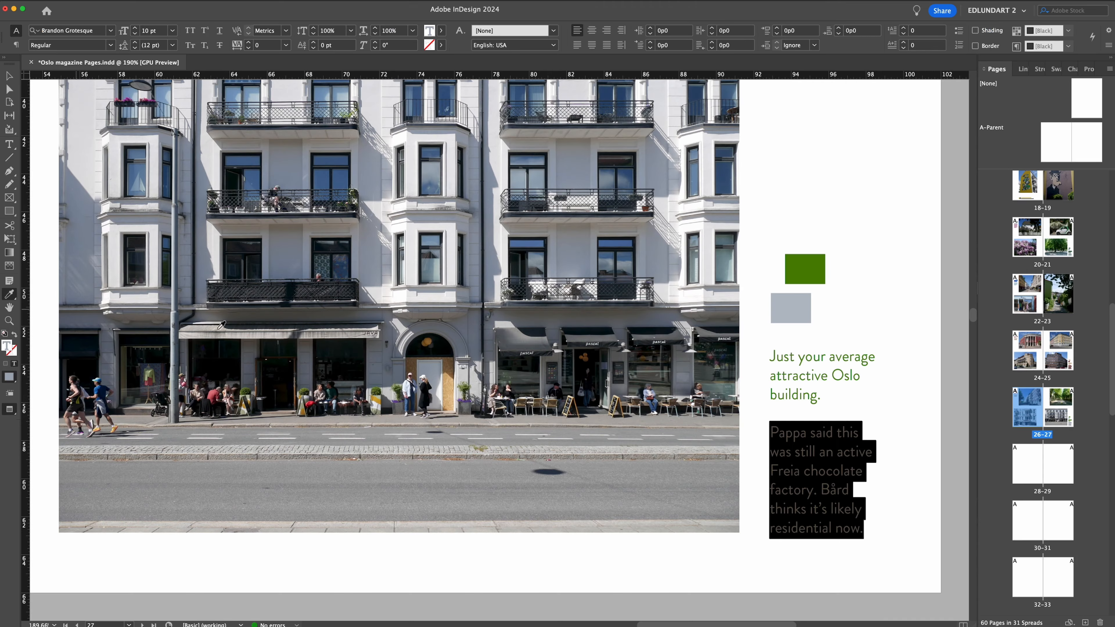
In InDesign, rewrite page 26's first caption as "This is where we stayed while in St. Hanshaugen.".
{"action": "key", "text": "super+alt+0"}
{"action": "left_click_drag", "start_coordinate": [307, 206], "coordinate": [346, 207]}
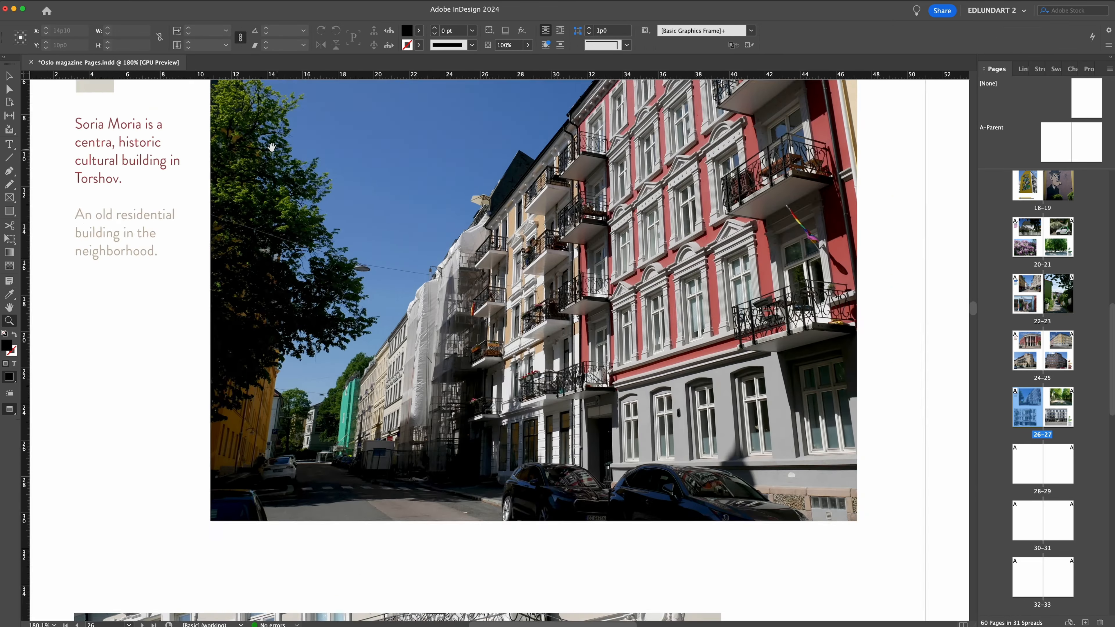
{"action": "left_click_drag", "start_coordinate": [272, 146], "coordinate": [359, 222]}
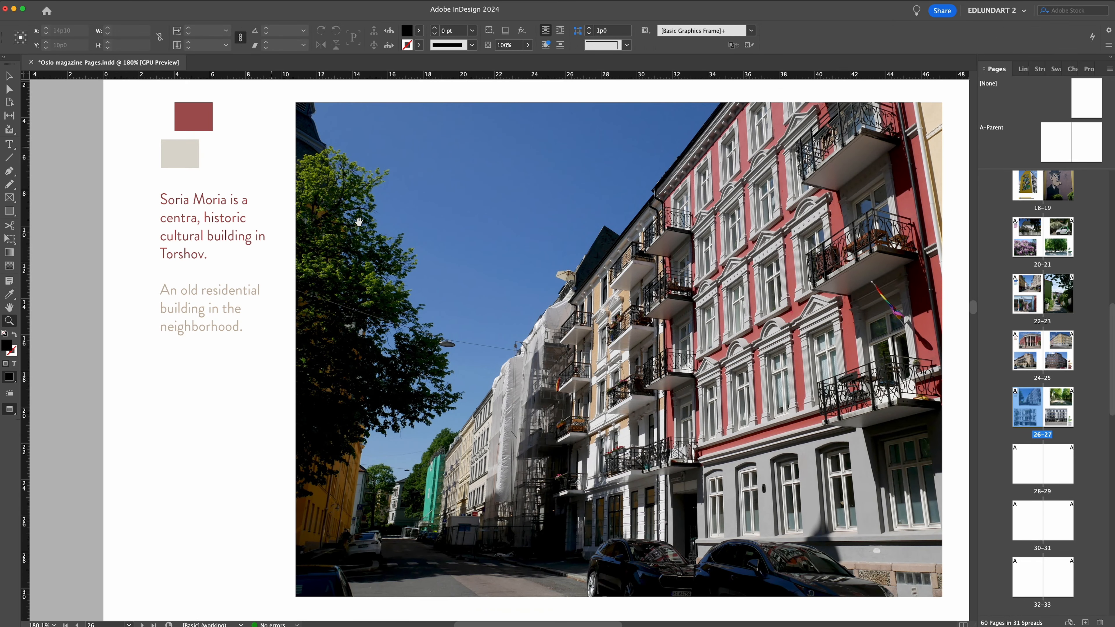
{"action": "left_click", "coordinate": [9, 144]}
{"action": "left_click_drag", "start_coordinate": [161, 198], "coordinate": [201, 250]}
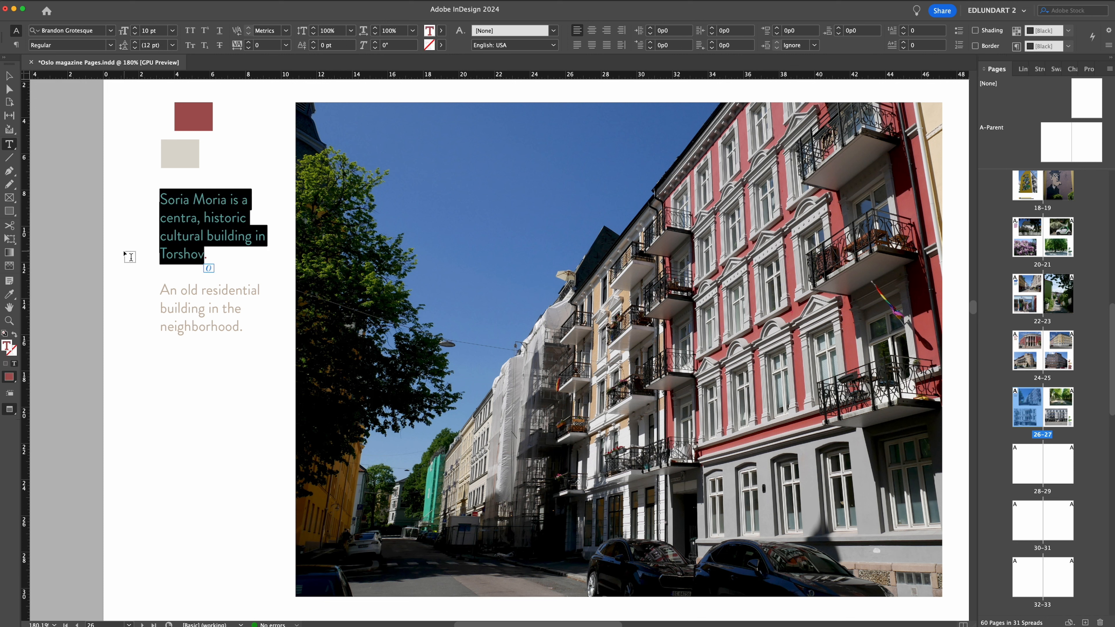
{"action": "type", "text": "This"}
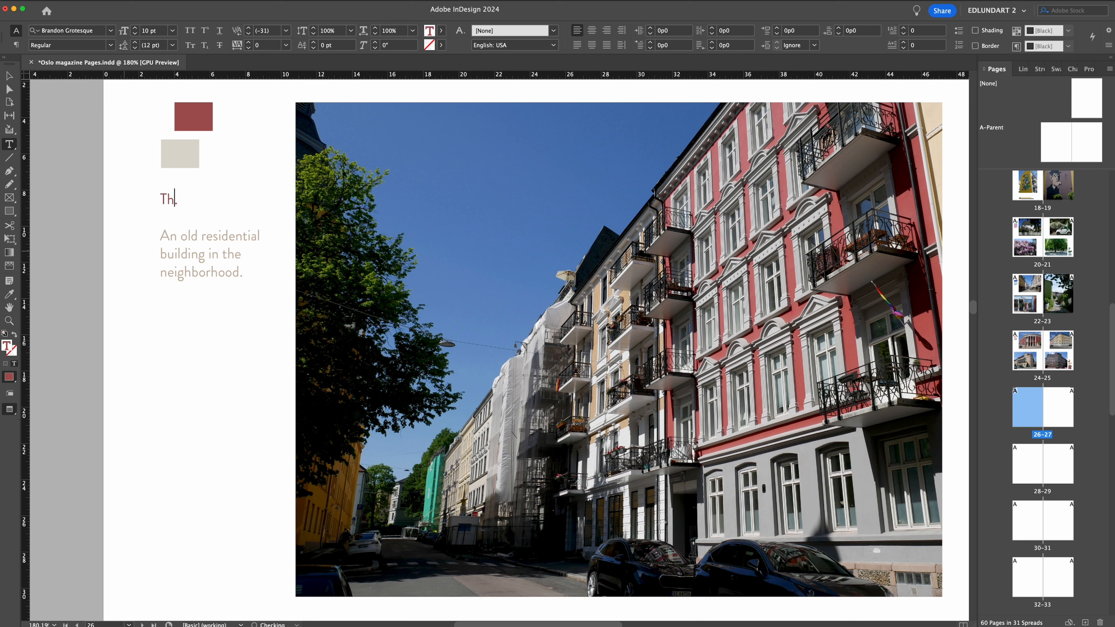
{"action": "type", "text": " is where"}
{"action": "key", "text": "BackSpace"}
{"action": "type", "text": "stayed while in St. Hanshaugen."}
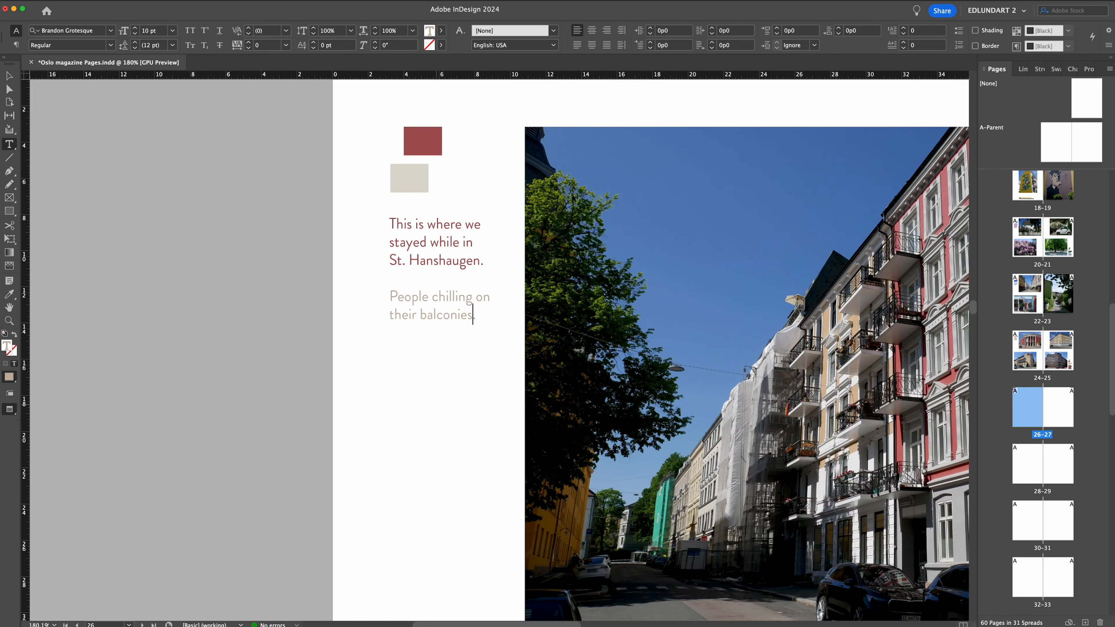
Rewrite page 26's second caption as "A lot of people were chilling on their balconies during the hot summer days we were visiting.".
{"action": "type", "text": "during the hot summer days we were"}
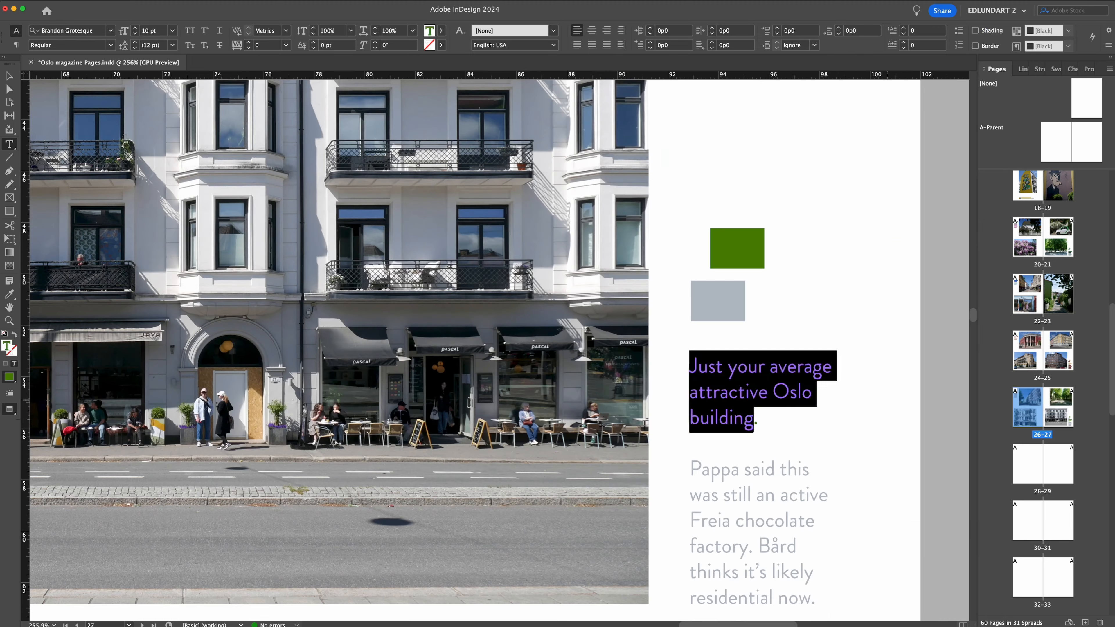
Rewrite page 27's captions as "A beautiful tree-lined street close to “our” place." and "More balconies, with cute cafes.".
{"action": "type", "text": "A beautiful tree-lined street close to “our” place."}
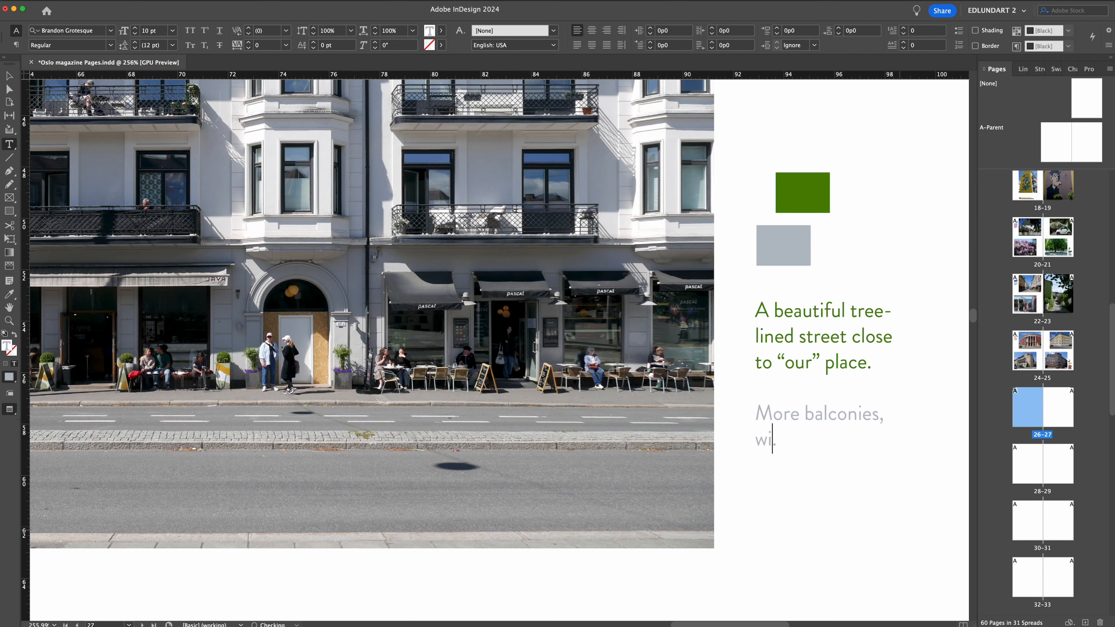
{"action": "type", "text": "ith cute cafes."}
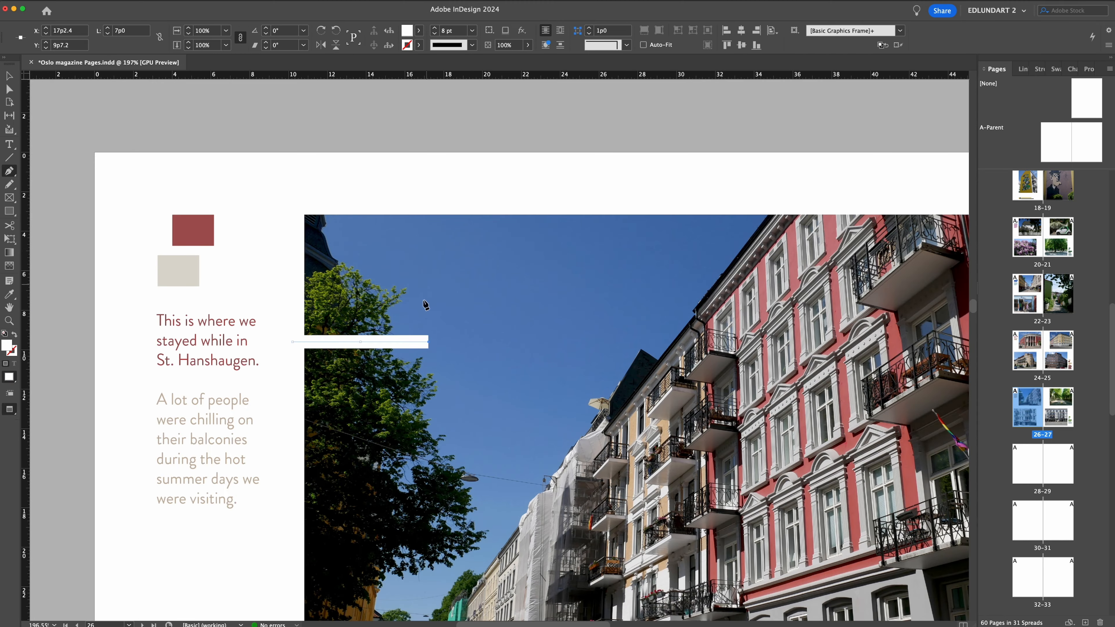
Finish page 26's white arrow running from the first caption across the sky to the red balconied building, with no fill.
{"action": "left_click_drag", "start_coordinate": [428, 342], "coordinate": [450, 344]}
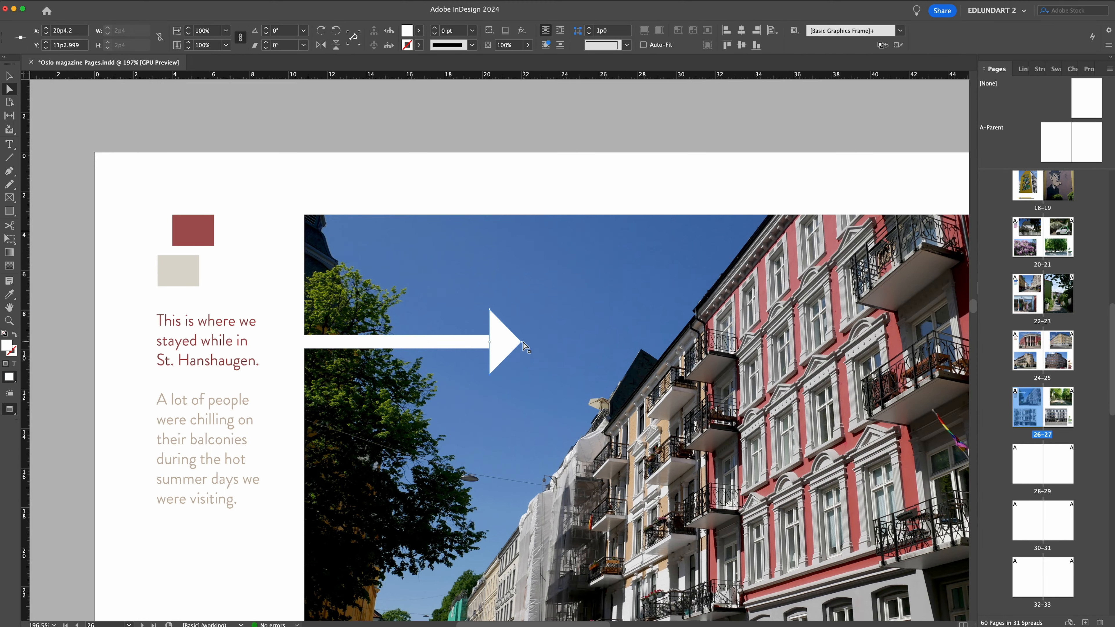
{"action": "mouse_move", "coordinate": [523, 341]}
{"action": "left_mouse_down"}
{"action": "mouse_move", "coordinate": [498, 349]}
{"action": "mouse_move", "coordinate": [506, 273]}
{"action": "left_mouse_up"}
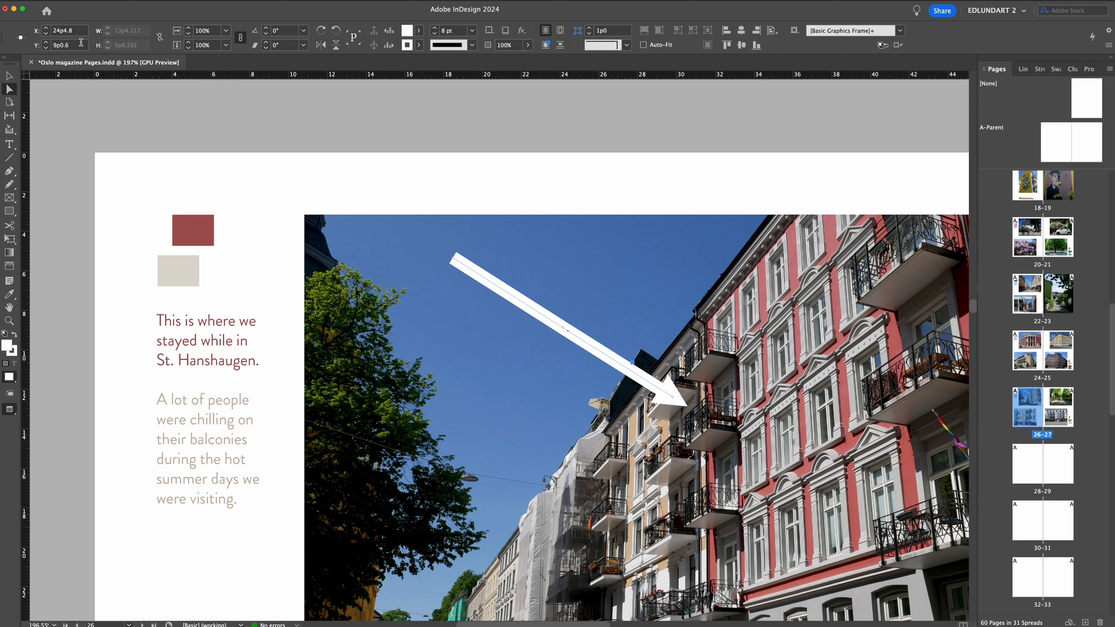
{"action": "left_click", "coordinate": [419, 30]}
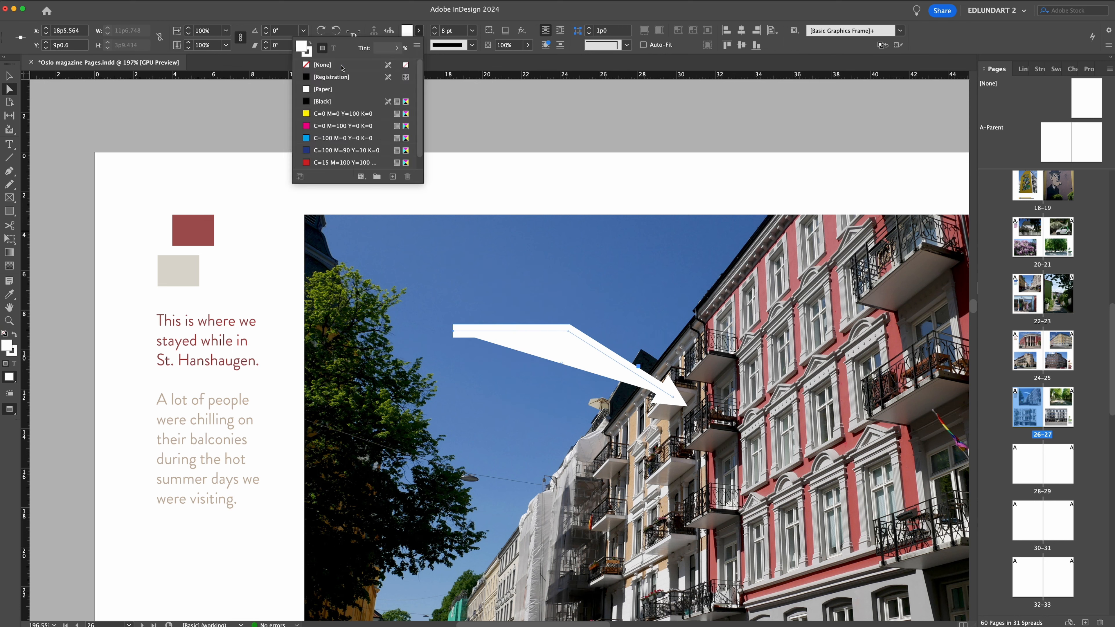
{"action": "left_click", "coordinate": [308, 52]}
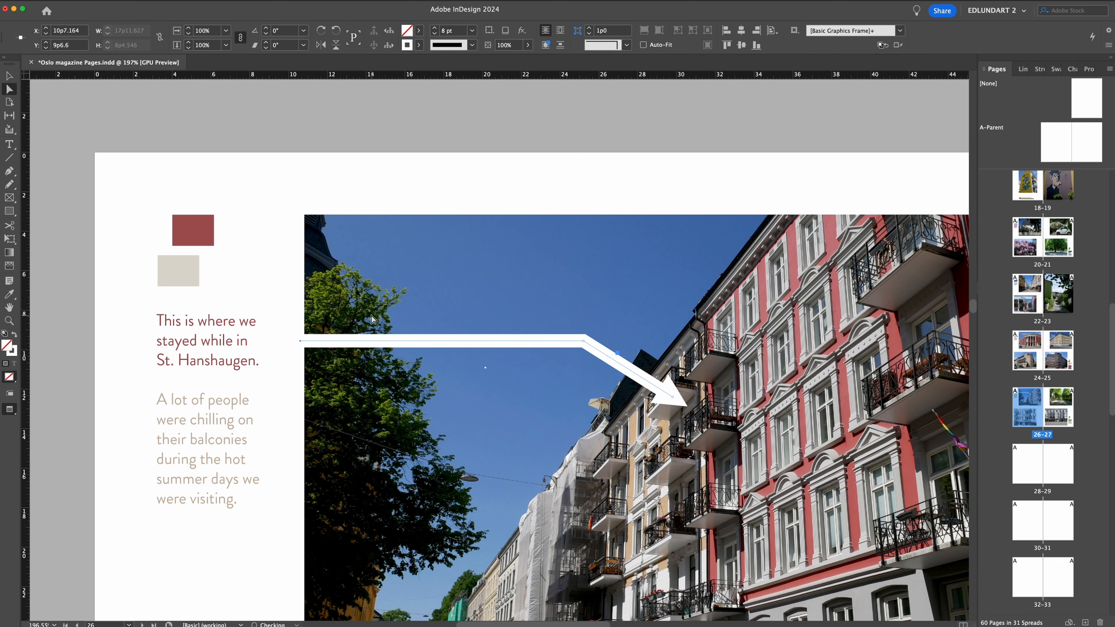
{"action": "left_click", "coordinate": [494, 245]}
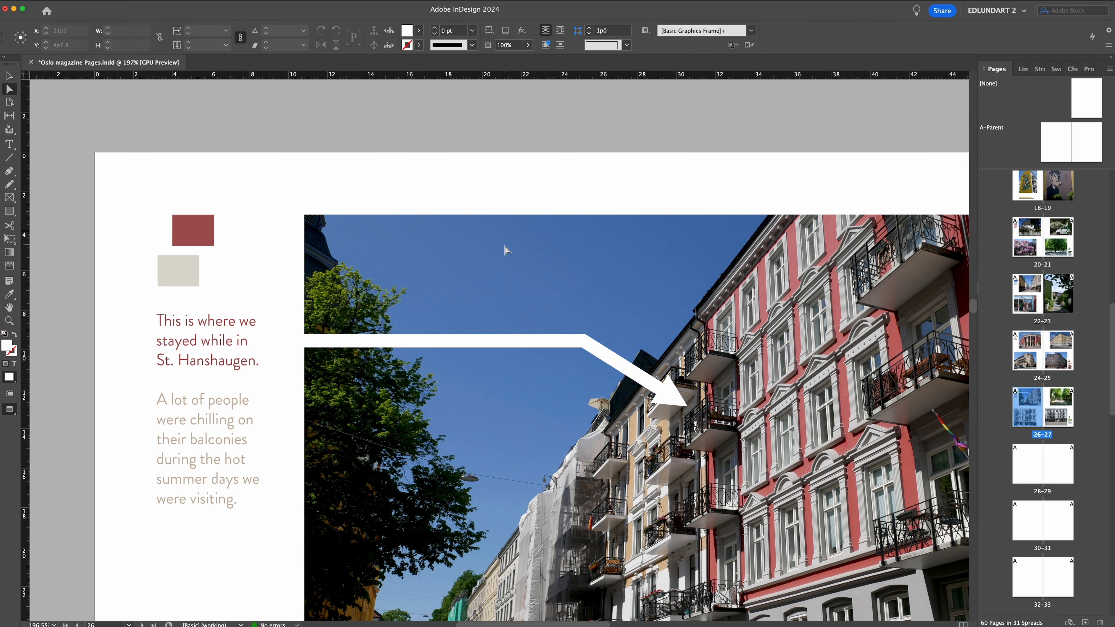
{"action": "key", "text": "z"}
{"action": "left_click_drag", "start_coordinate": [531, 263], "coordinate": [448, 282]}
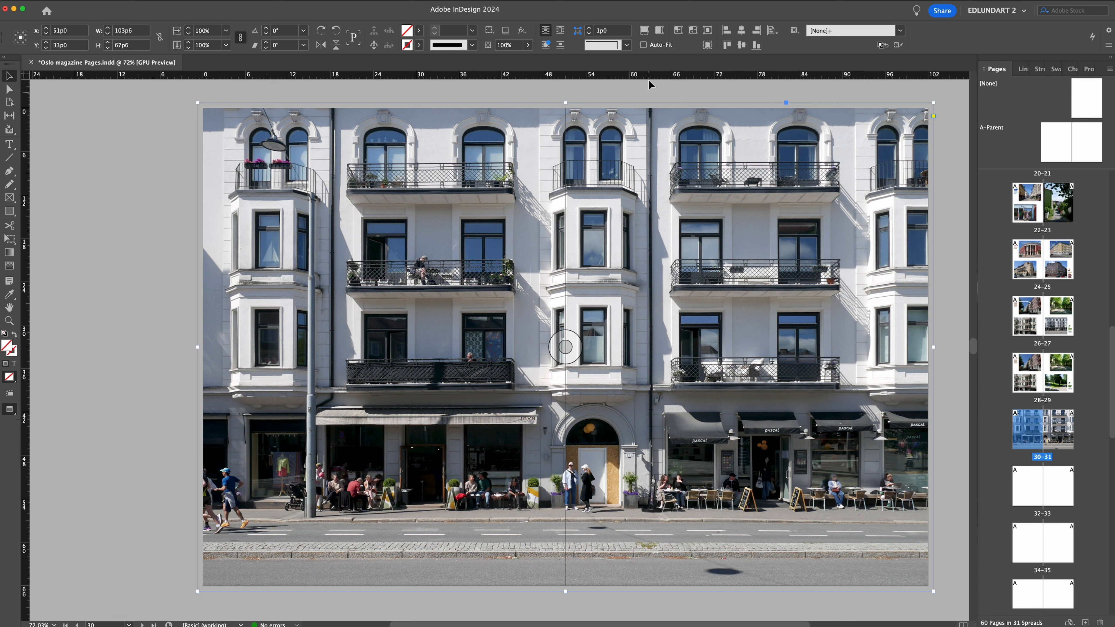
Try fitting the balconied café facade photo proportionally into its frame on pages 30–31.
{"action": "left_click", "coordinate": [660, 30]}
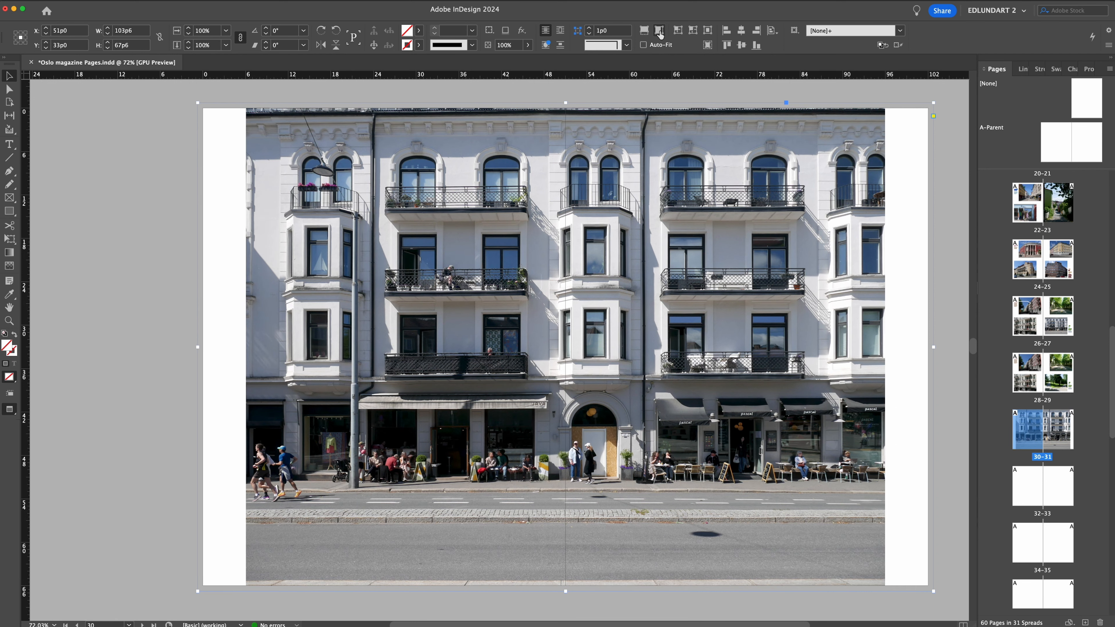
{"action": "key", "text": "super+z"}
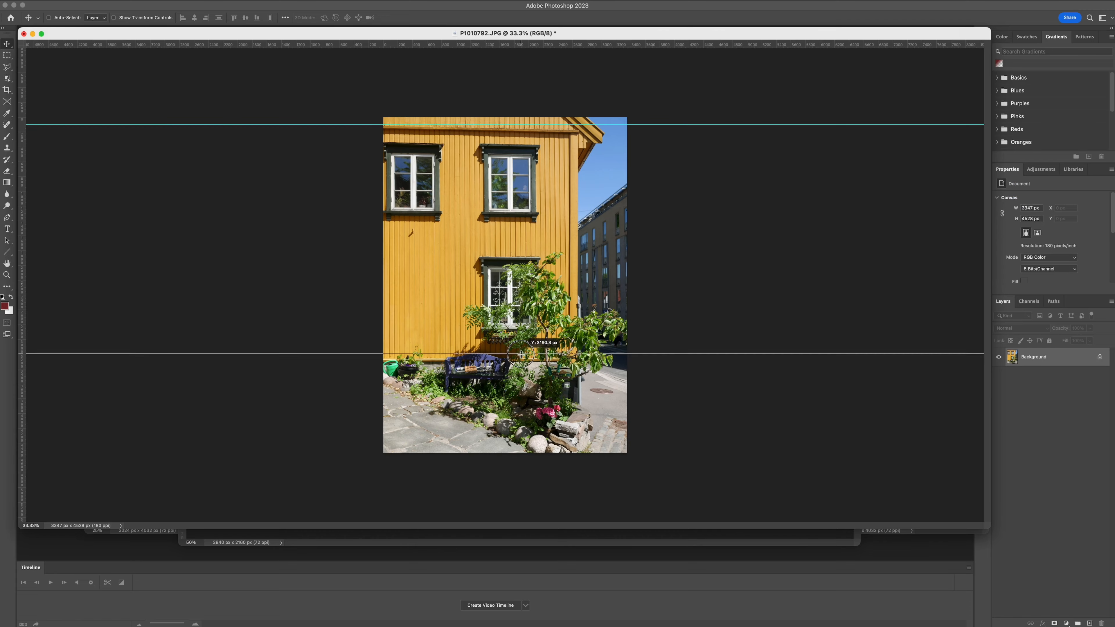
{"action": "left_click_drag", "start_coordinate": [521, 354], "coordinate": [521, 357]}
{"action": "left_click", "coordinate": [99, 2]}
{"action": "mouse_move", "coordinate": [117, 191]}
{"action": "left_click", "coordinate": [239, 230]}
{"action": "left_click_drag", "start_coordinate": [627, 117], "coordinate": [627, 111]}
{"action": "left_click_drag", "start_coordinate": [626, 453], "coordinate": [626, 456]}
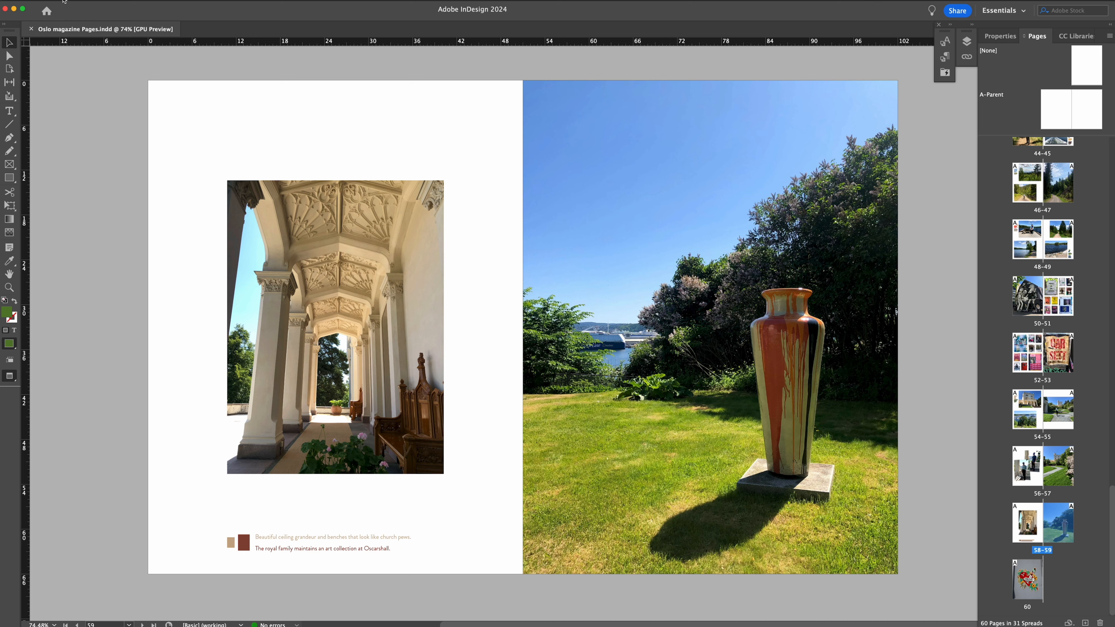
Use Blurb Book Creator to create the cover template document for the 60-page 8.5x11 softcover magazine.
{"action": "left_click", "coordinate": [62, 2]}
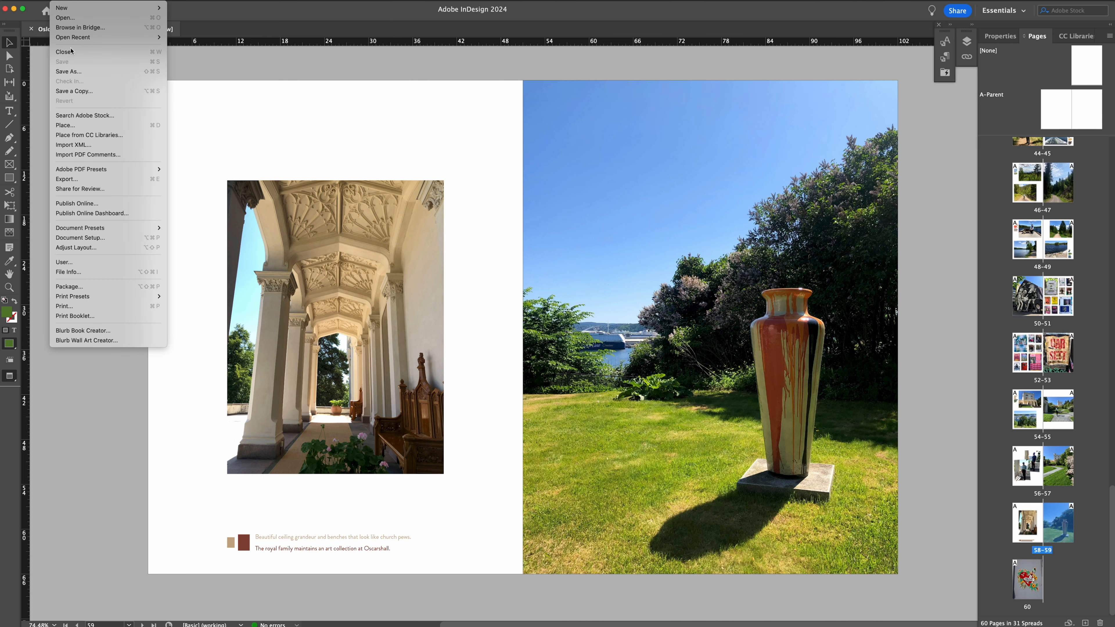
{"action": "left_click", "coordinate": [83, 330]}
{"action": "left_click", "coordinate": [621, 345]}
{"action": "left_click", "coordinate": [622, 345]}
{"action": "left_click", "coordinate": [736, 483]}
{"action": "key", "text": "z"}
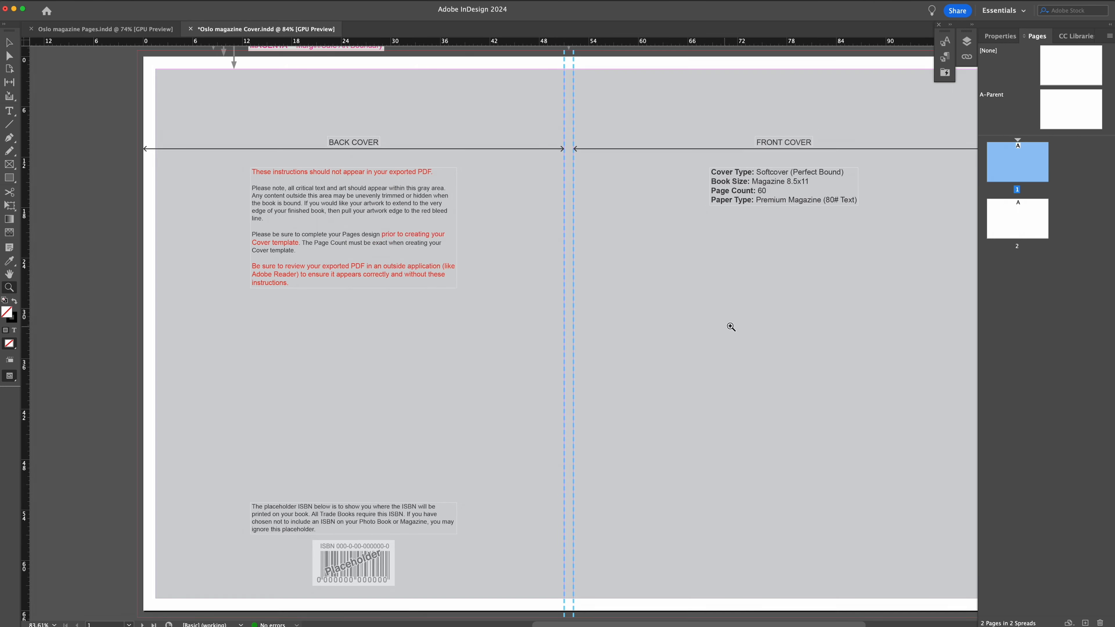
{"action": "left_click", "coordinate": [730, 326], "text": "alt"}
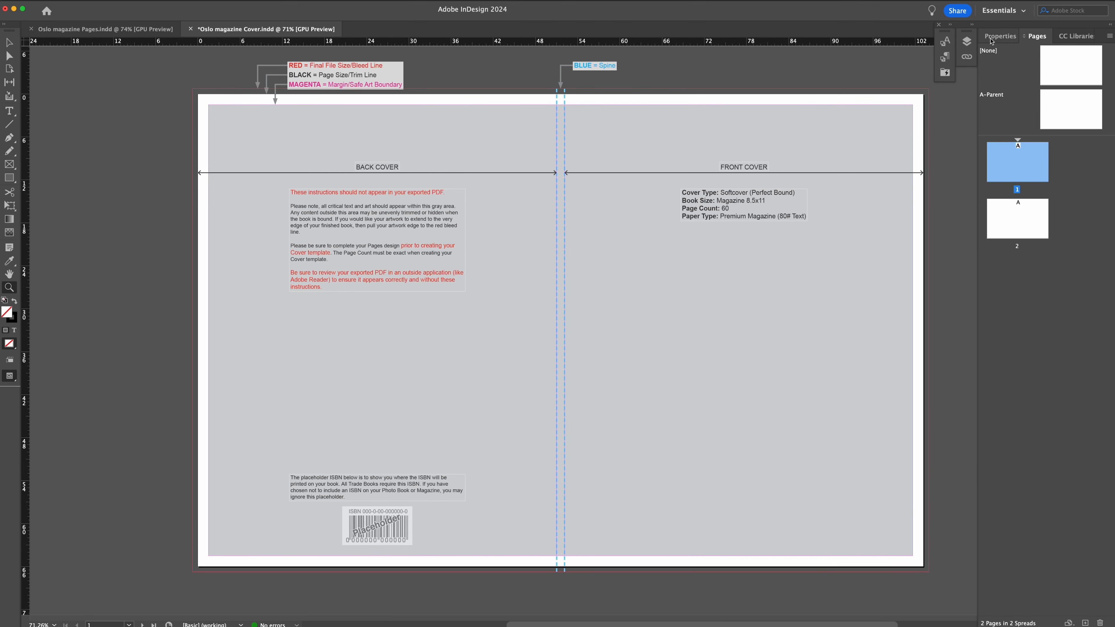
Hide the Blurb instructions layer in the cover document.
{"action": "left_click", "coordinate": [968, 42]}
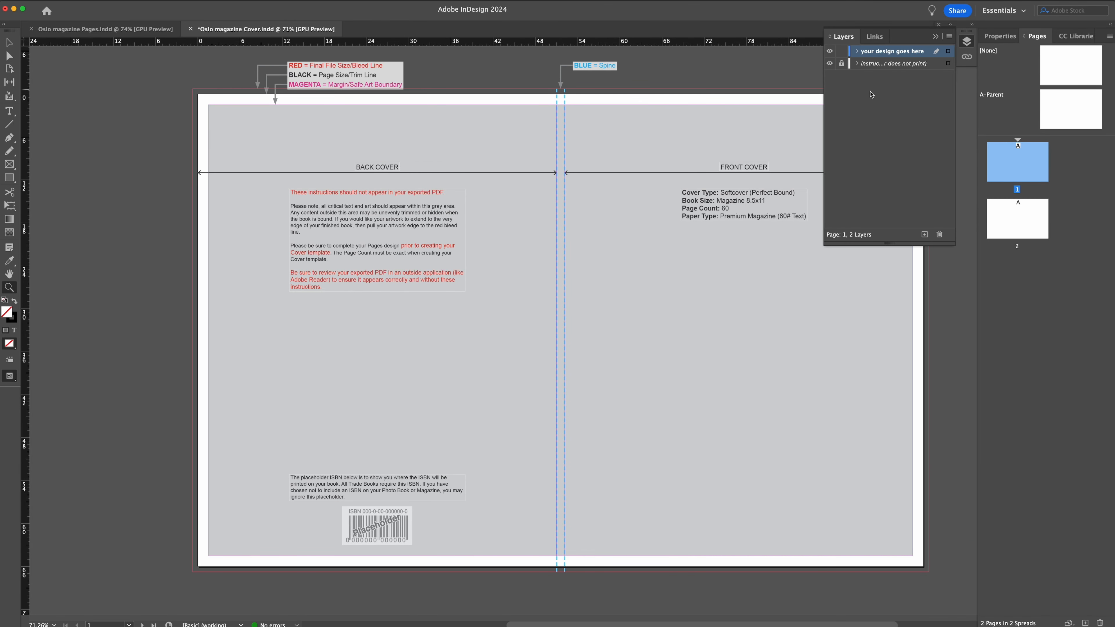
{"action": "left_click", "coordinate": [830, 63]}
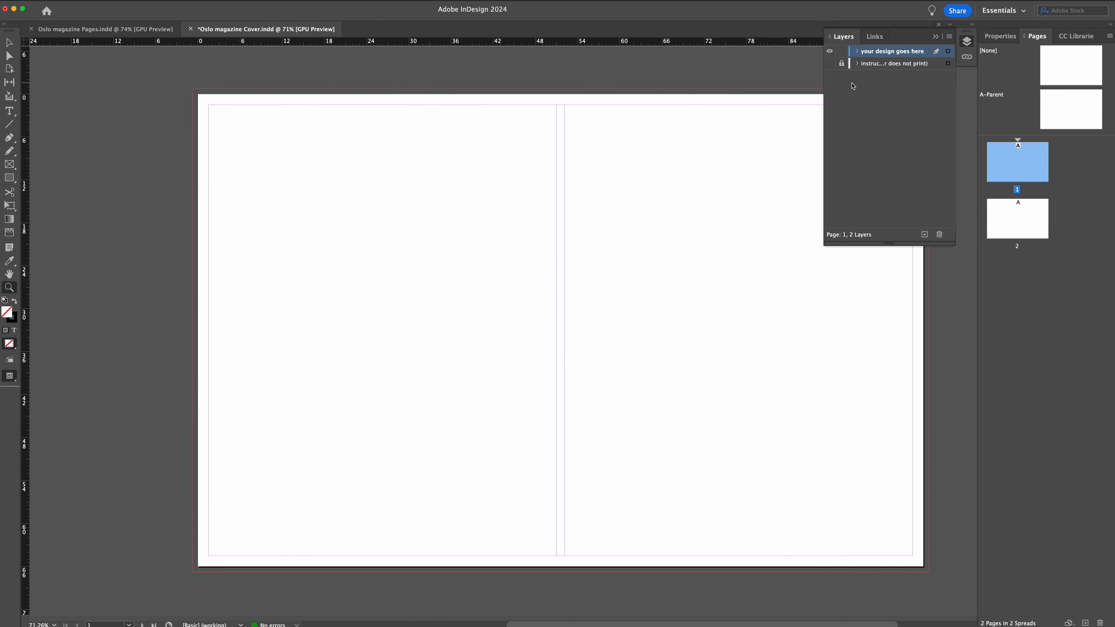
{"action": "left_click", "coordinate": [964, 47]}
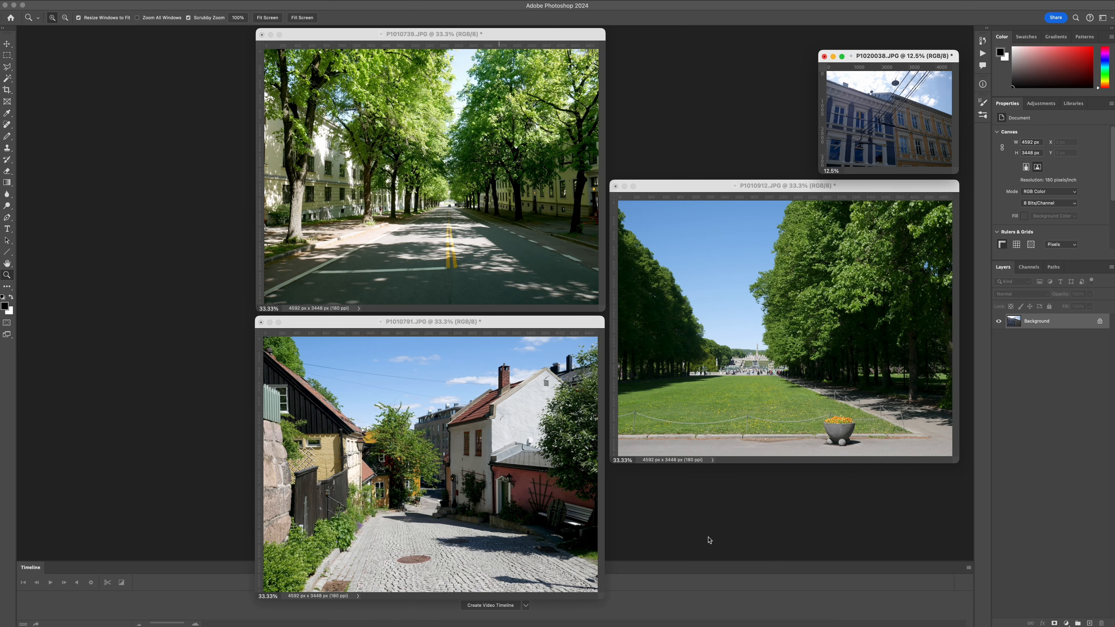
In InDesign, draw a frame over the whole cover out to the bleed and place P1010791-cover-01.jpg from oslo-final-photos in it.
{"action": "left_click", "coordinate": [563, 324]}
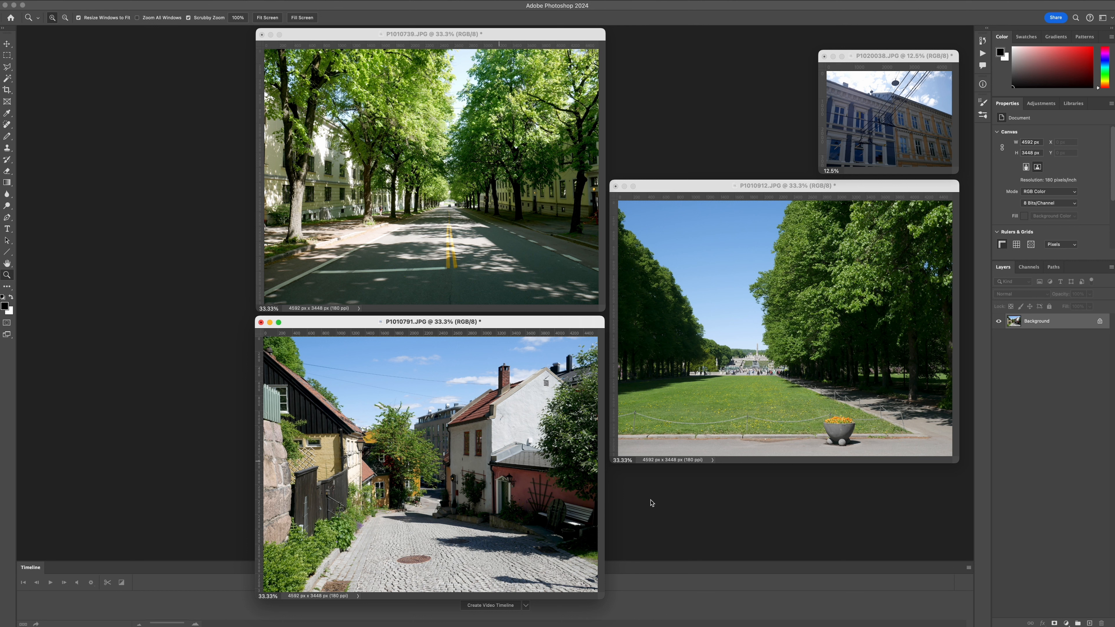
{"action": "left_click_drag", "start_coordinate": [144, 78], "coordinate": [920, 587]}
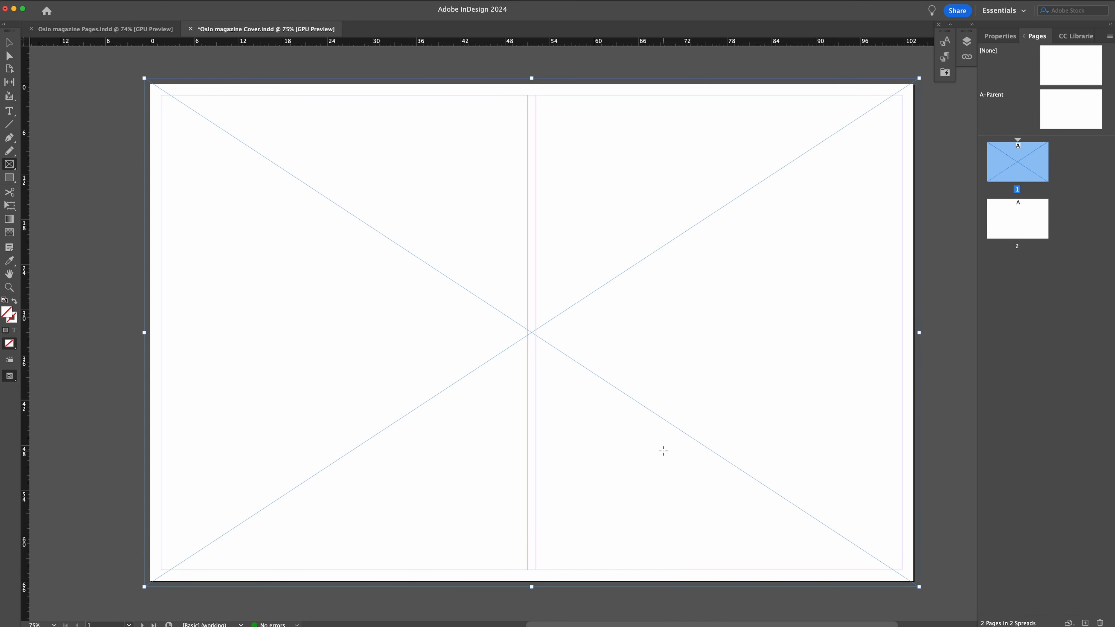
{"action": "key", "text": "super+d"}
{"action": "double_click", "coordinate": [439, 182]}
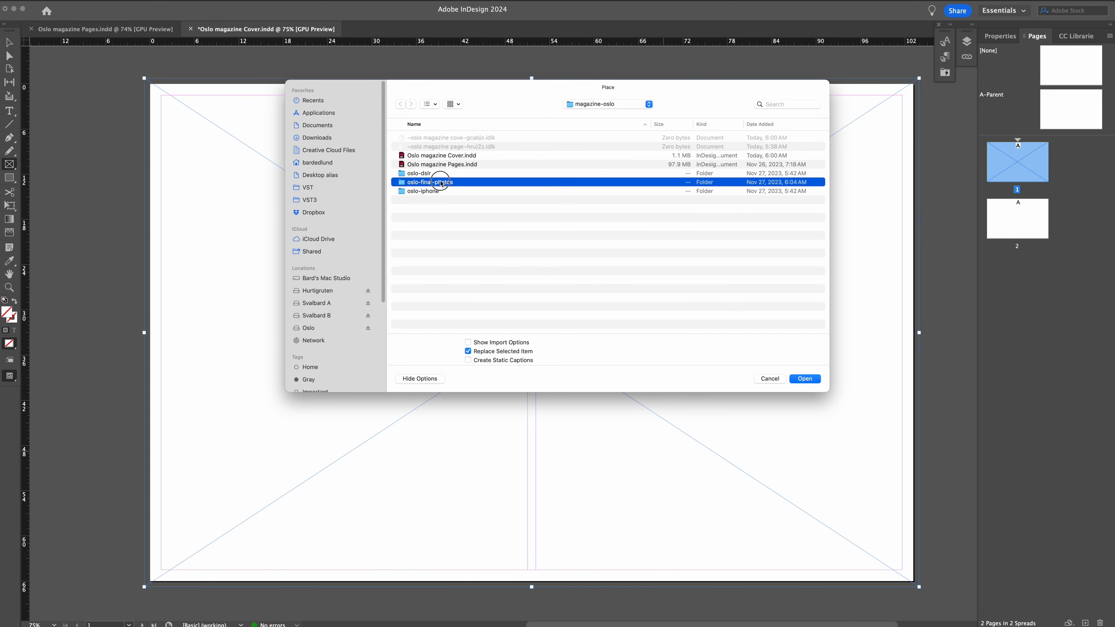
{"action": "left_click", "coordinate": [755, 124]}
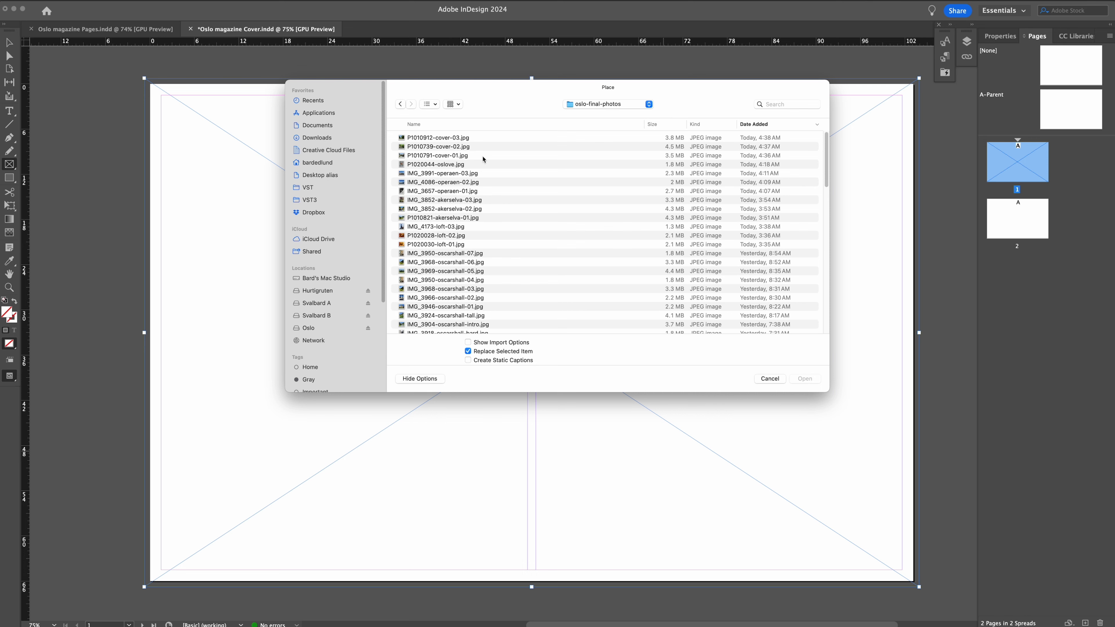
{"action": "double_click", "coordinate": [482, 156]}
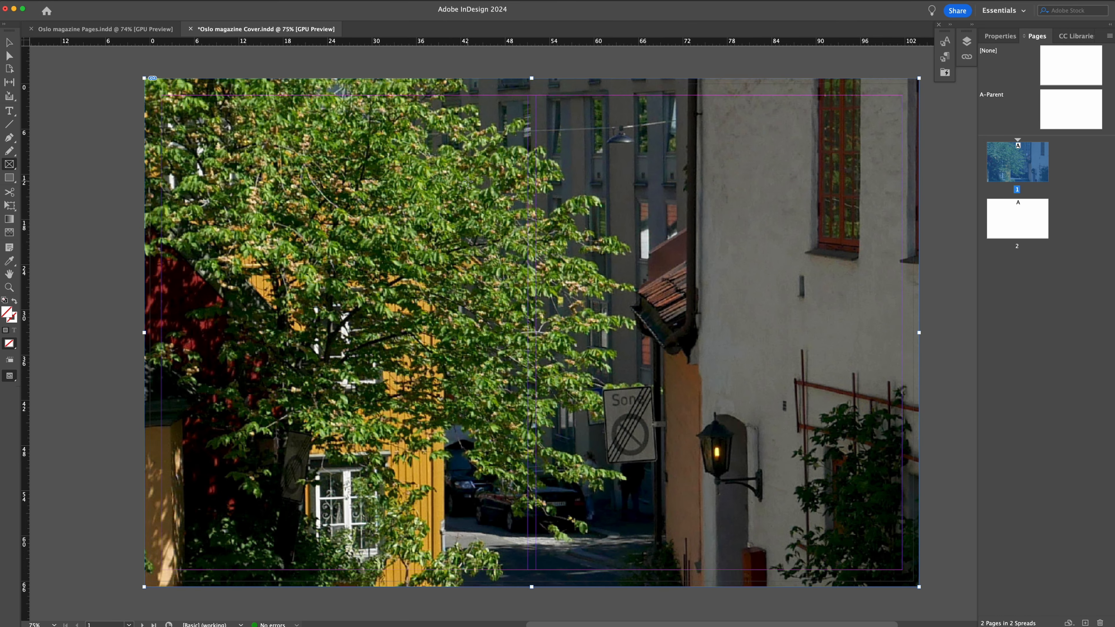
Switch to the custom EDLUNDART 2 workspace.
{"action": "left_click", "coordinate": [999, 37]}
{"action": "left_click", "coordinate": [249, 1]}
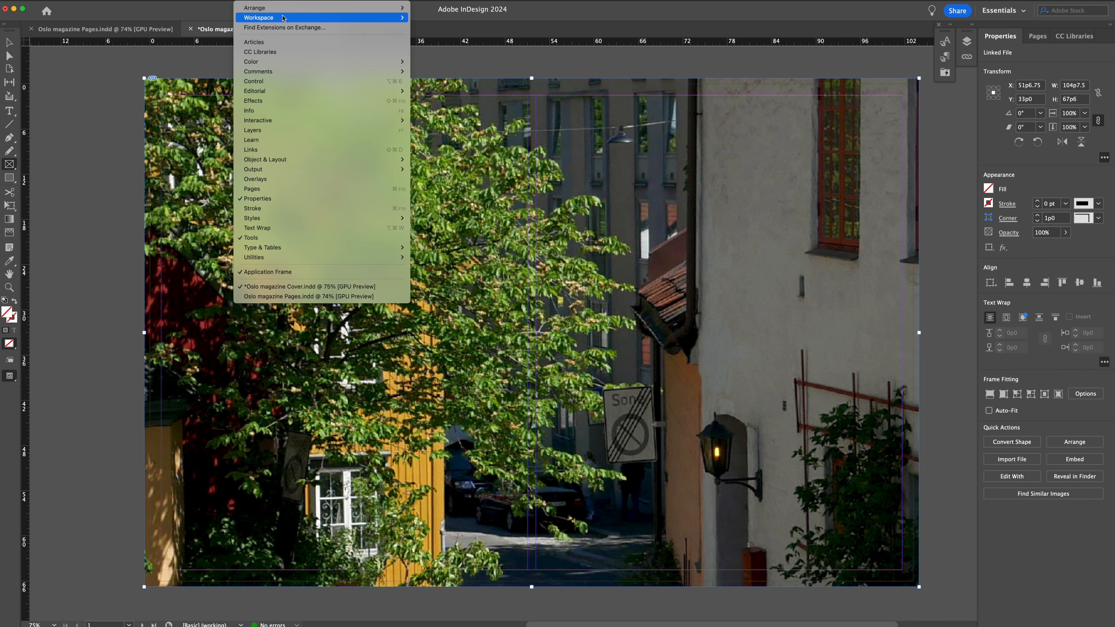
{"action": "mouse_move", "coordinate": [296, 19]}
{"action": "left_click", "coordinate": [467, 28]}
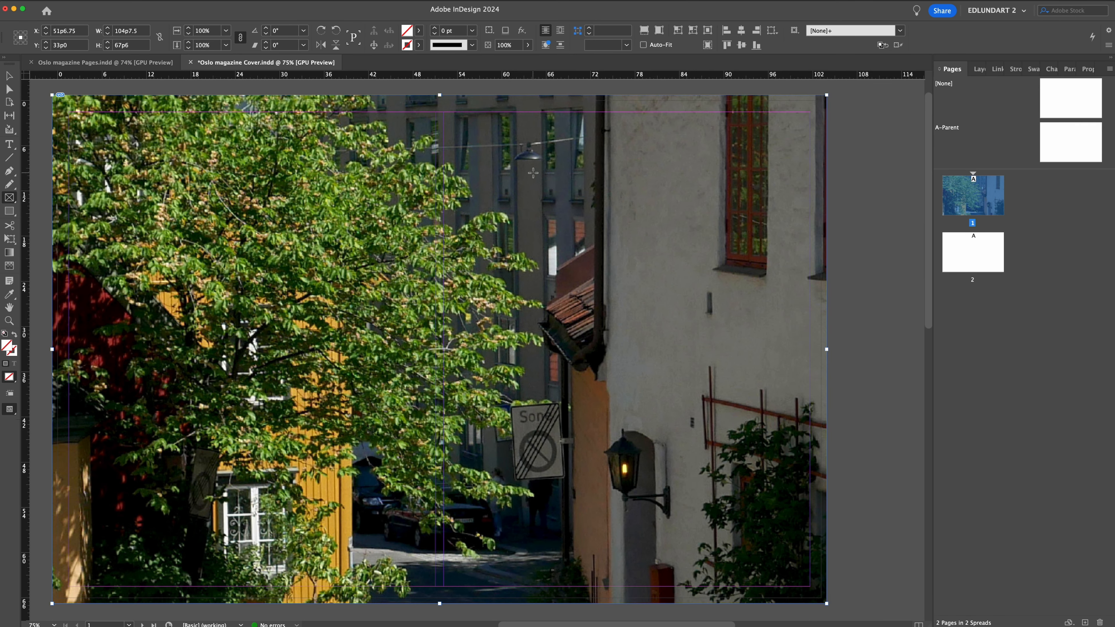
{"action": "left_click_drag", "start_coordinate": [411, 197], "coordinate": [460, 196]}
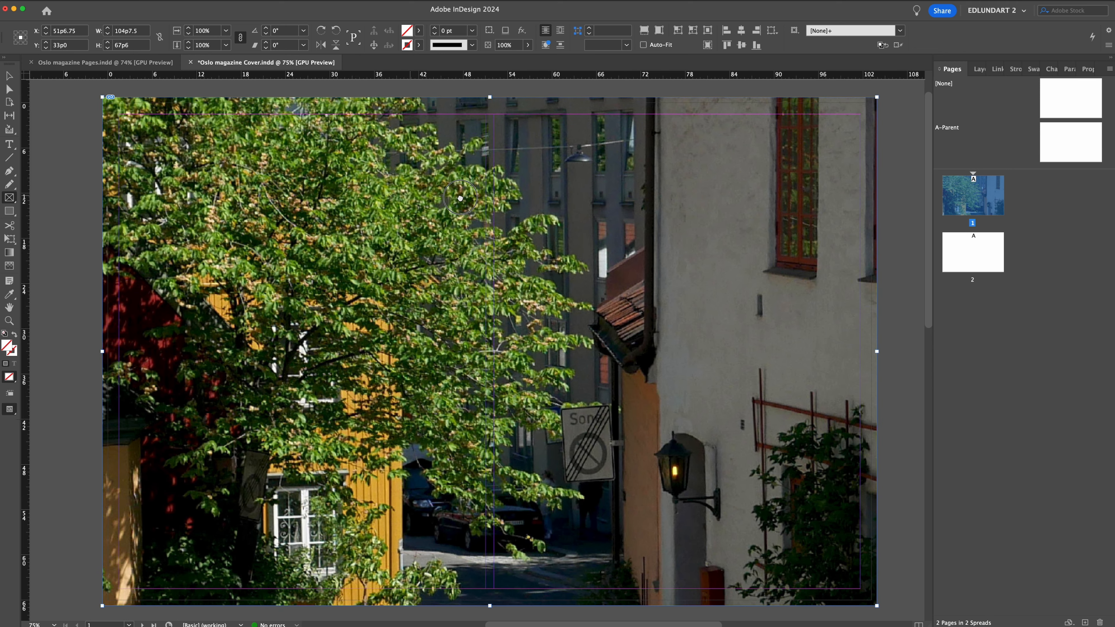
Fit the cobbled street photo proportionally in the cover frame, and enlarge it to about 28% so it fills the frame.
{"action": "left_click", "coordinate": [660, 34]}
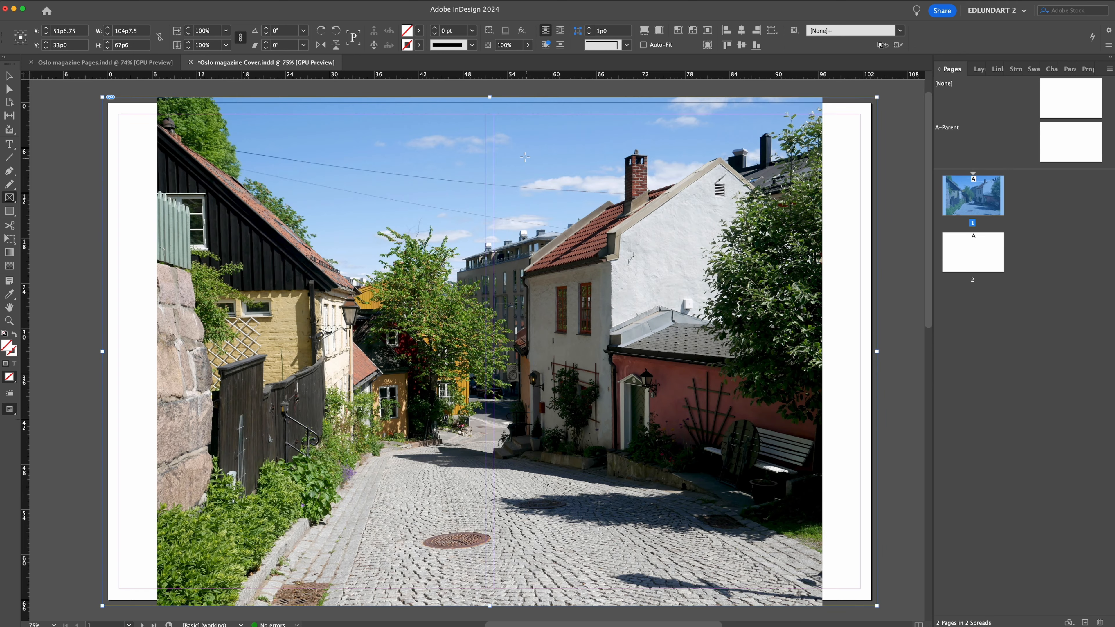
{"action": "key", "text": "z"}
{"action": "left_click", "coordinate": [510, 233], "text": "alt"}
{"action": "left_click_drag", "start_coordinate": [510, 233], "coordinate": [499, 262]}
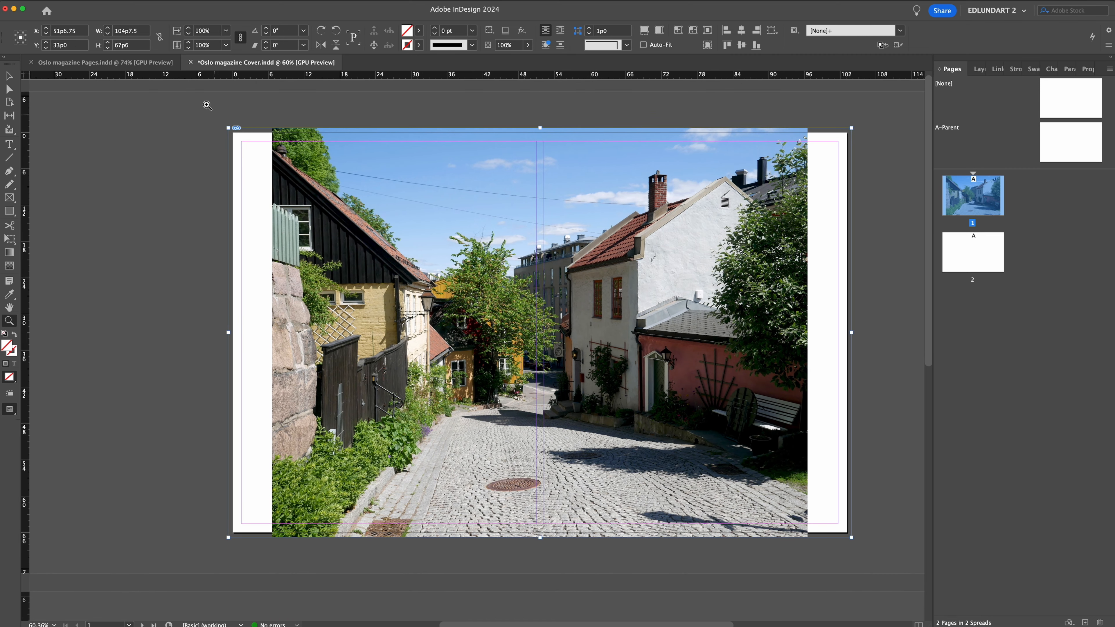
{"action": "left_click", "coordinate": [9, 89]}
{"action": "left_click", "coordinate": [452, 252]}
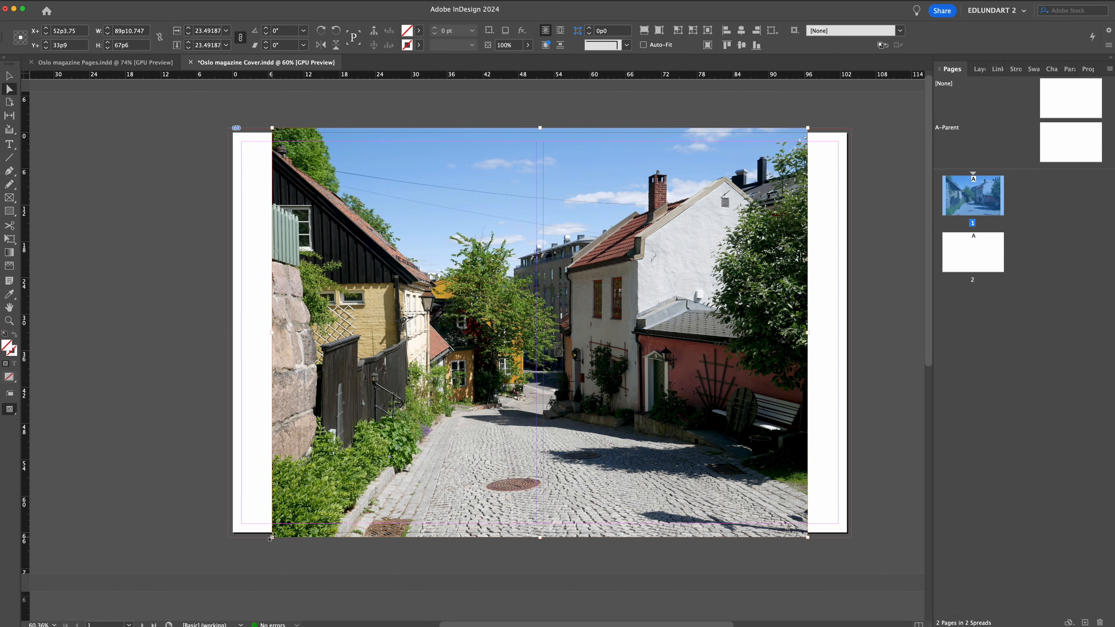
{"action": "left_click_drag", "start_coordinate": [272, 538], "coordinate": [216, 605]}
Nudge the enlarged street photo down inside its frame to line up with the frame's upper edge.
{"action": "key", "text": "shift+Down"}
{"action": "key", "text": "shift+Down"}
{"action": "key", "text": "shift+Down"}
{"action": "key", "text": "shift+Down"}
{"action": "key", "text": "shift+Down"}
{"action": "key", "text": "shift+Down"}
{"action": "key", "text": "Down"}
{"action": "key", "text": "Down"}
{"action": "key", "text": "Down"}
{"action": "key", "text": "Down"}
{"action": "key", "text": "Down"}
{"action": "key", "text": "Down"}
{"action": "key", "text": "Down"}
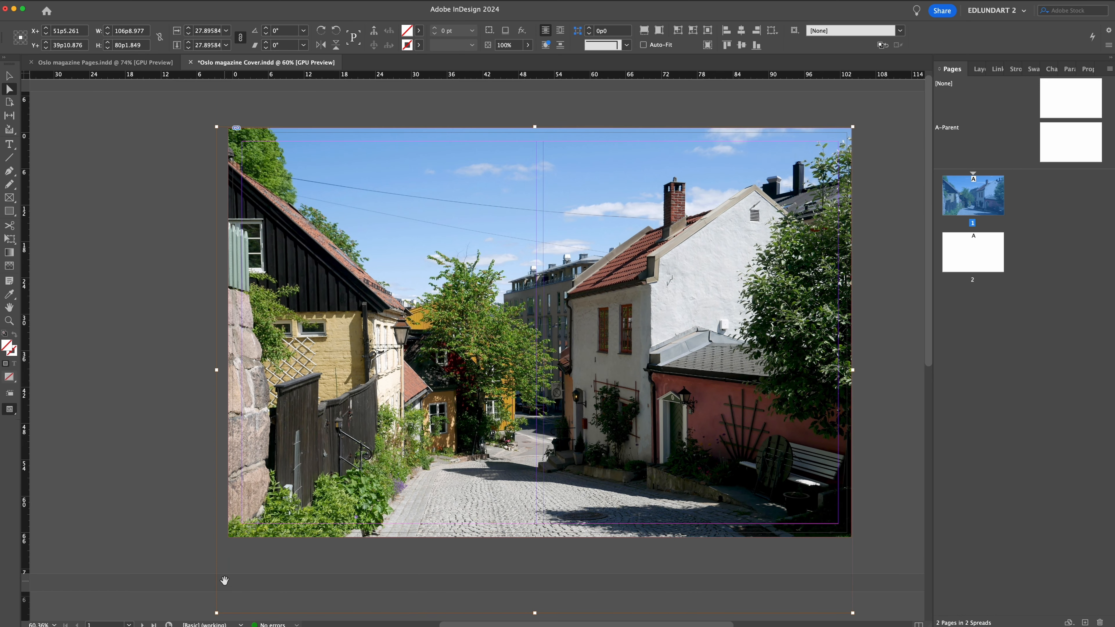
{"action": "key", "text": "v"}
{"action": "left_click", "coordinate": [100, 209]}
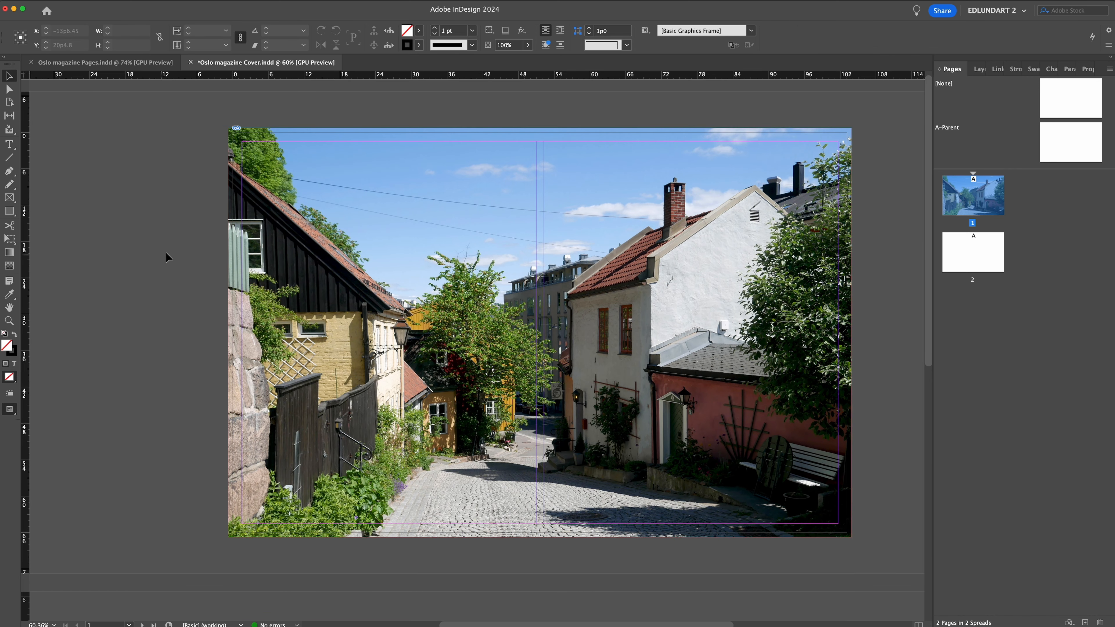
Copy the cover frame in place onto page 2 and replace its photo with P1010739-cover-02.jpg.
{"action": "left_click", "coordinate": [430, 355]}
{"action": "key", "text": "super+c"}
{"action": "double_click", "coordinate": [973, 253]}
{"action": "key", "text": "alt+shift+super+v"}
{"action": "key", "text": "super+d"}
{"action": "double_click", "coordinate": [463, 149]}
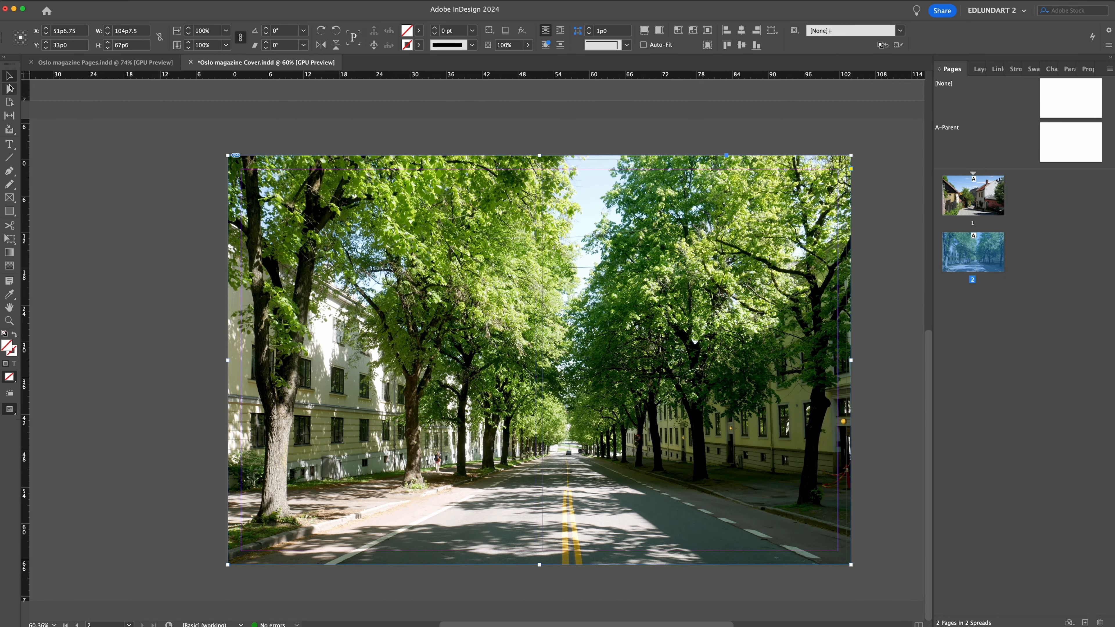
{"action": "left_click", "coordinate": [10, 88]}
{"action": "left_click", "coordinate": [294, 222]}
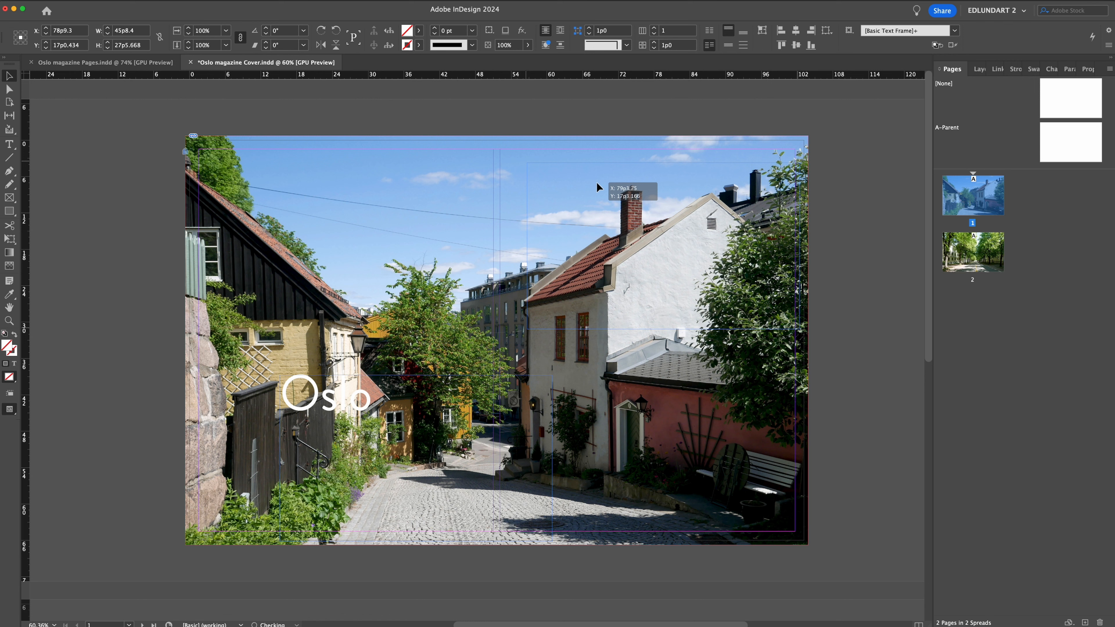
Position the white “Oslo” title near the front cover's upper left and add the text “Dates here and here?” over the white house.
{"action": "left_click_drag", "start_coordinate": [597, 183], "coordinate": [571, 172]}
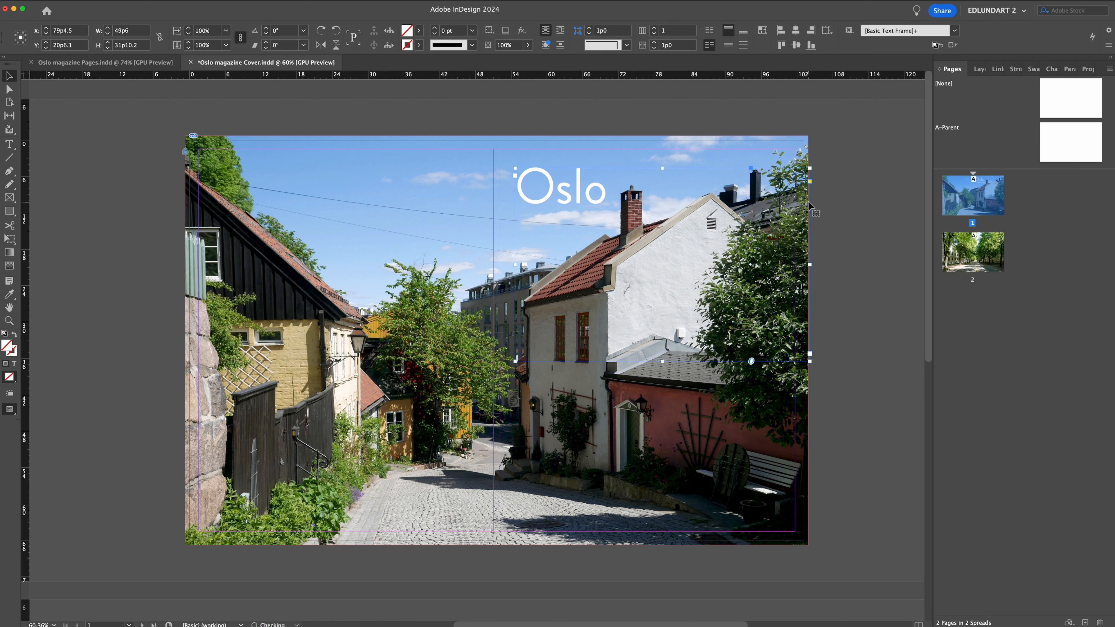
{"action": "key", "text": "w"}
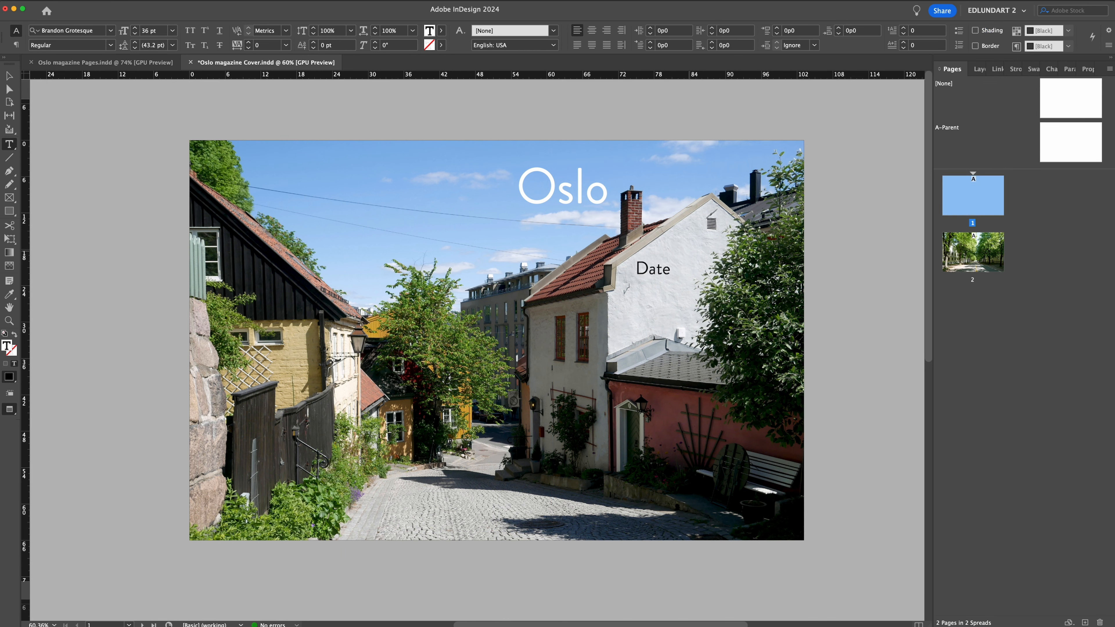
{"action": "type", "text": "s here and here?"}
{"action": "key", "text": "Escape"}
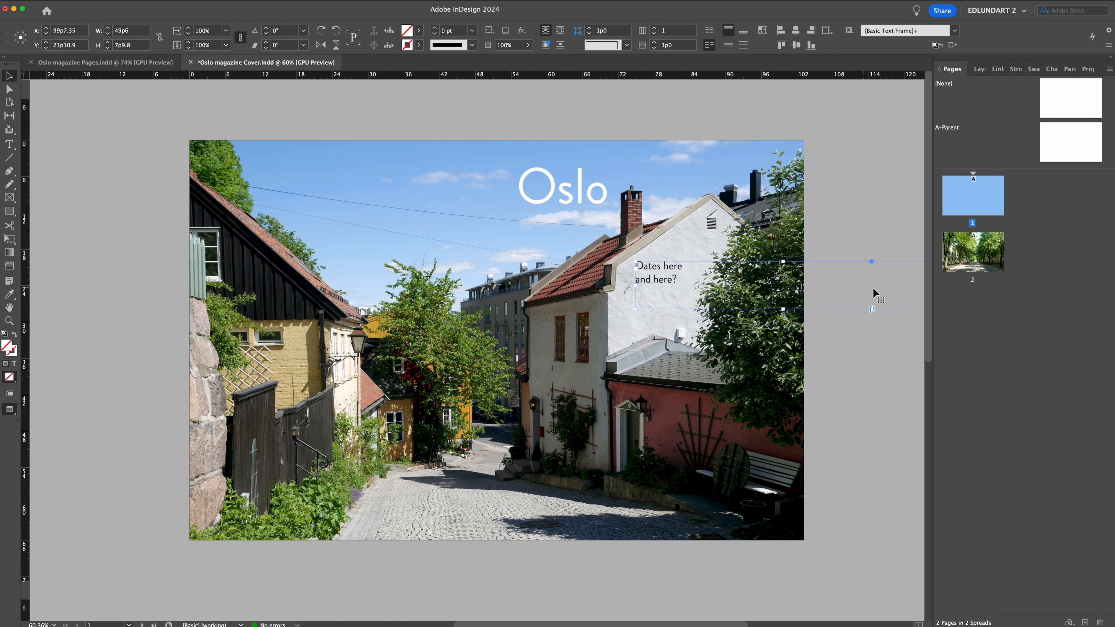
{"action": "scroll", "coordinate": [809, 282], "scroll_direction": "right", "scroll_amount": 5}
{"action": "left_click", "coordinate": [739, 295]}
{"action": "scroll", "coordinate": [738, 299], "scroll_direction": "left", "scroll_amount": 6}
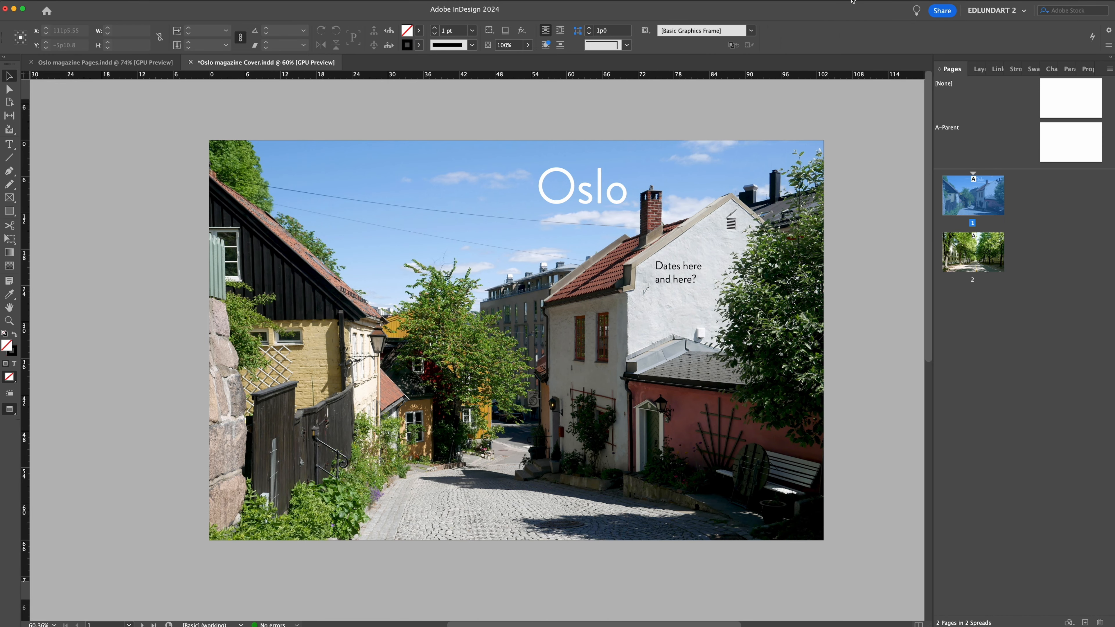
Unlock everything on the page 1 cover spread and replace the street photo with P1010912-cover-03.jpg.
{"action": "left_click", "coordinate": [151, 0]}
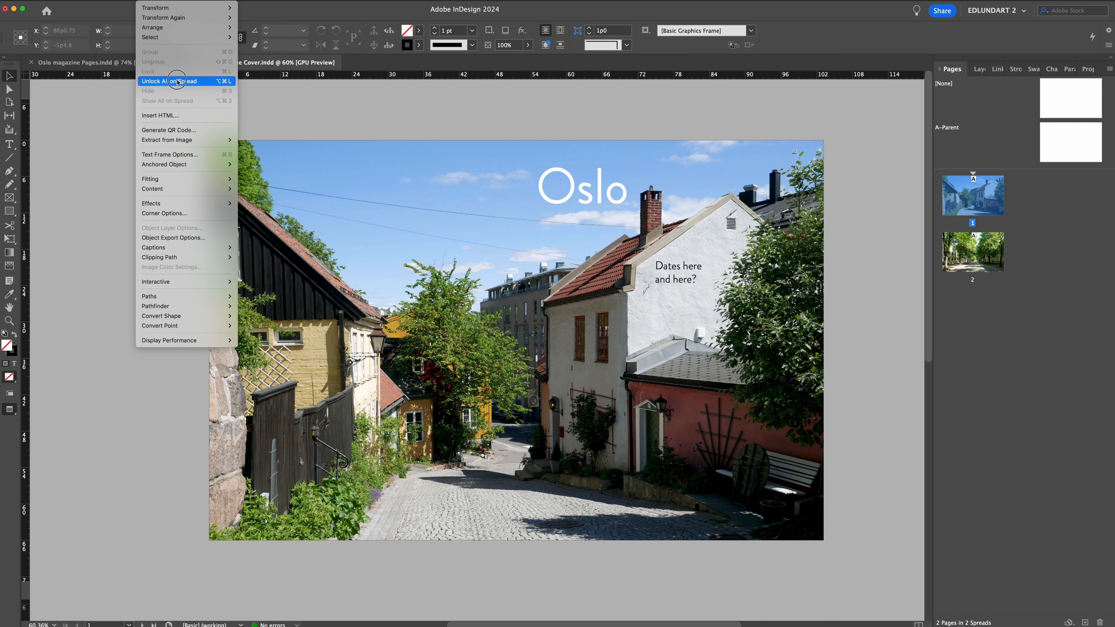
{"action": "left_click", "coordinate": [175, 82]}
{"action": "left_click", "coordinate": [233, 121]}
{"action": "left_click", "coordinate": [277, 170]}
{"action": "key", "text": "super+d"}
{"action": "double_click", "coordinate": [446, 151]}
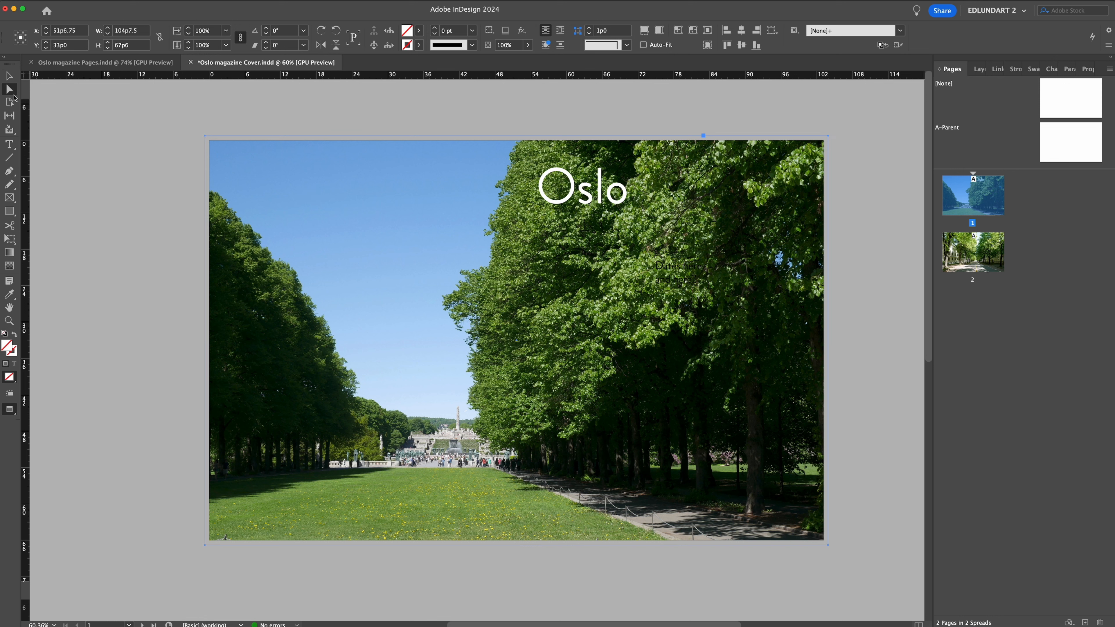
Shift the park photo 2p6 to the right inside the cover frame.
{"action": "left_click", "coordinate": [134, 245]}
{"action": "left_click", "coordinate": [284, 239]}
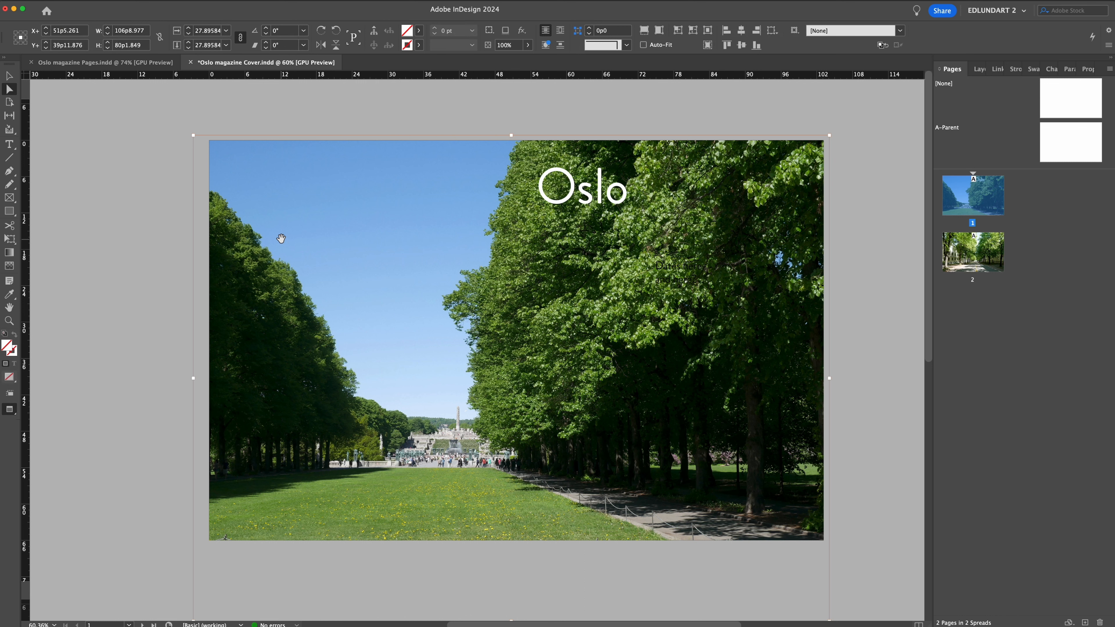
{"action": "key", "text": "shift+Right"}
{"action": "key", "text": "shift+Right"}
{"action": "key", "text": "shift+Right"}
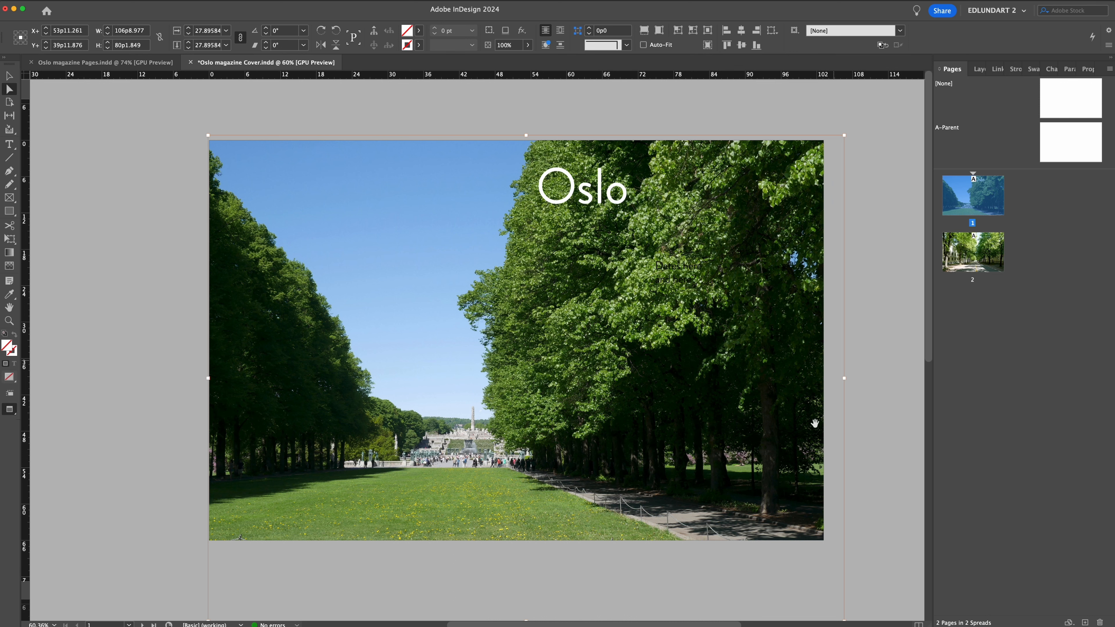
Enlarge the park photo proportionally to about 33% inside the page 1 cover frame.
{"action": "scroll", "coordinate": [711, 474], "scroll_direction": "right", "scroll_amount": 5}
{"action": "scroll", "coordinate": [711, 475], "scroll_direction": "down", "scroll_amount": 2}
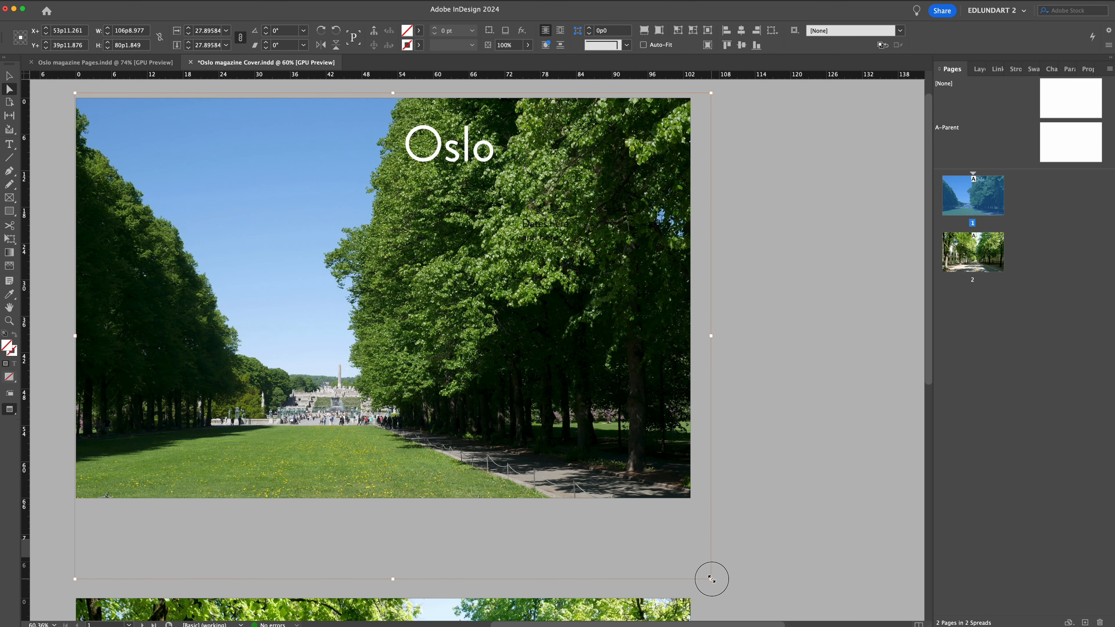
{"action": "left_click_drag", "start_coordinate": [711, 579], "coordinate": [797, 591]}
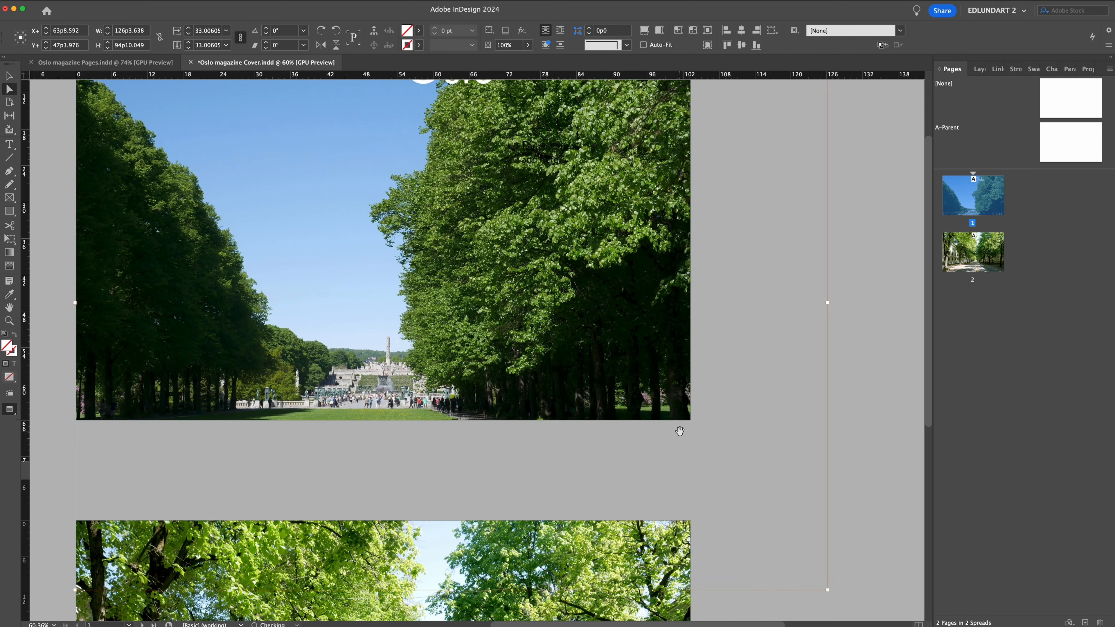
{"action": "left_click_drag", "start_coordinate": [783, 123], "coordinate": [846, 243]}
{"action": "key", "text": "w"}
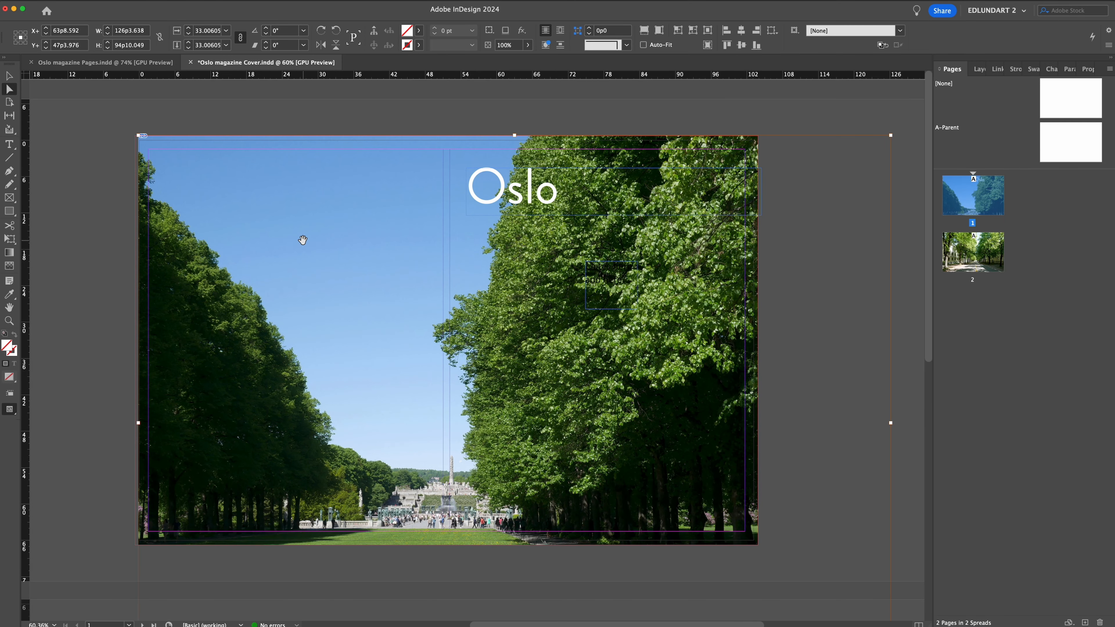
Shift the park photo up and left inside its frame to bring in the flower pot and pavement, with a final 1p8 nudge right.
{"action": "key", "text": "shift+Left"}
{"action": "key", "text": "shift+Left"}
{"action": "key", "text": "shift+Left"}
{"action": "key", "text": "shift+Up"}
{"action": "key", "text": "shift+Up"}
{"action": "key", "text": "shift+Up"}
{"action": "key", "text": "shift+Up"}
{"action": "key", "text": "shift+Up"}
{"action": "key", "text": "shift+Up"}
{"action": "key", "text": "shift+Up"}
{"action": "key", "text": "shift+Up"}
{"action": "key", "text": "shift+Up"}
{"action": "key", "text": "shift+Up"}
{"action": "key", "text": "shift+Up"}
{"action": "key", "text": "shift+Up"}
{"action": "key", "text": "shift+Up"}
{"action": "key", "text": "shift+Up"}
{"action": "key", "text": "shift+Up"}
{"action": "key", "text": "shift+Up"}
{"action": "key", "text": "shift+Up"}
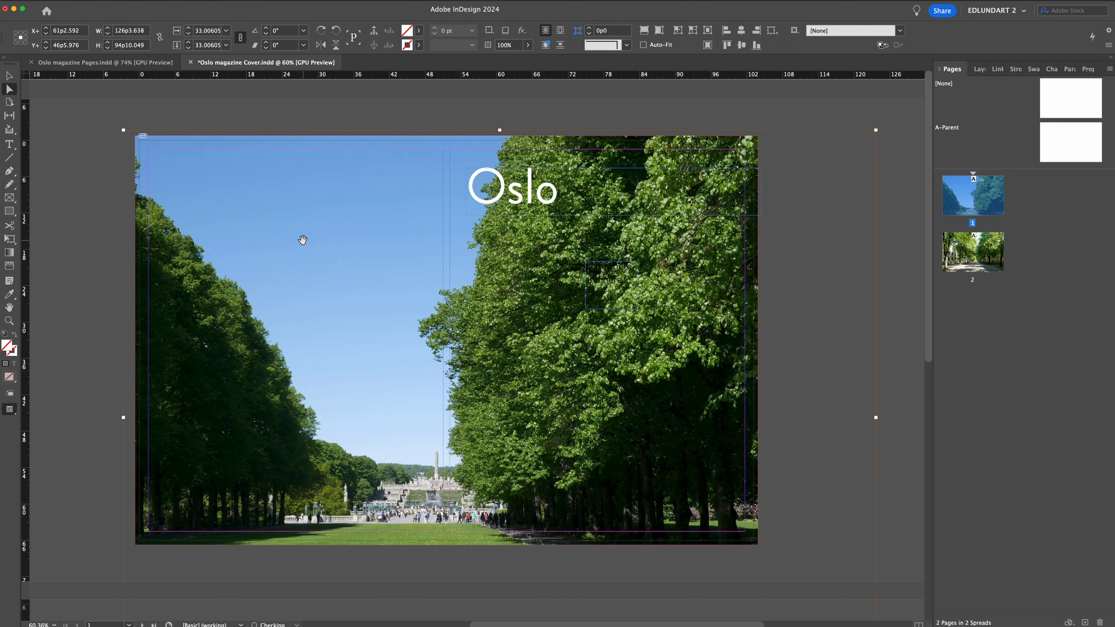
{"action": "key", "text": "shift+Up"}
{"action": "key", "text": "shift+Up"}
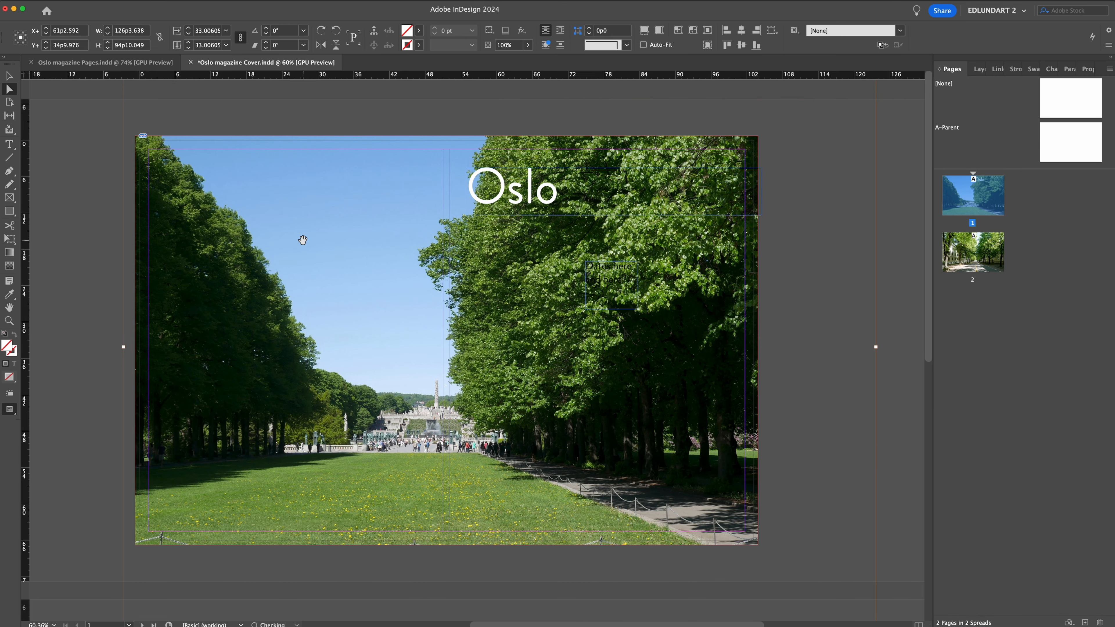
{"action": "key", "text": "shift+Up"}
{"action": "key", "text": "shift+Up"}
{"action": "key", "text": "shift+Up"}
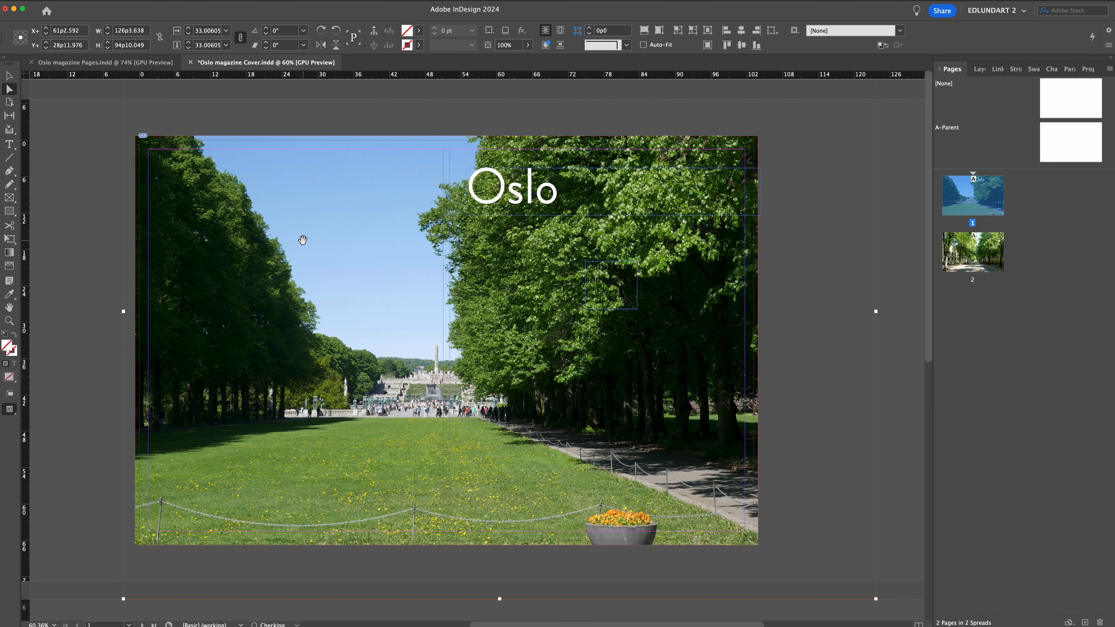
{"action": "key", "text": "shift+Up"}
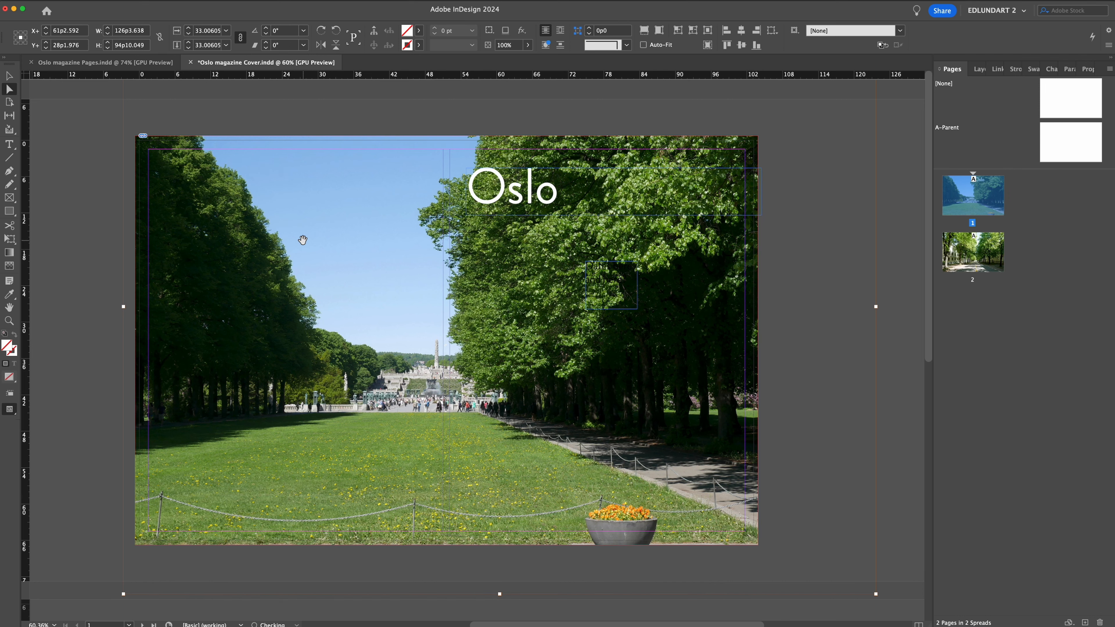
{"action": "key", "text": "shift+Up"}
{"action": "key", "text": "shift+Up"}
{"action": "key", "text": "shift+Up"}
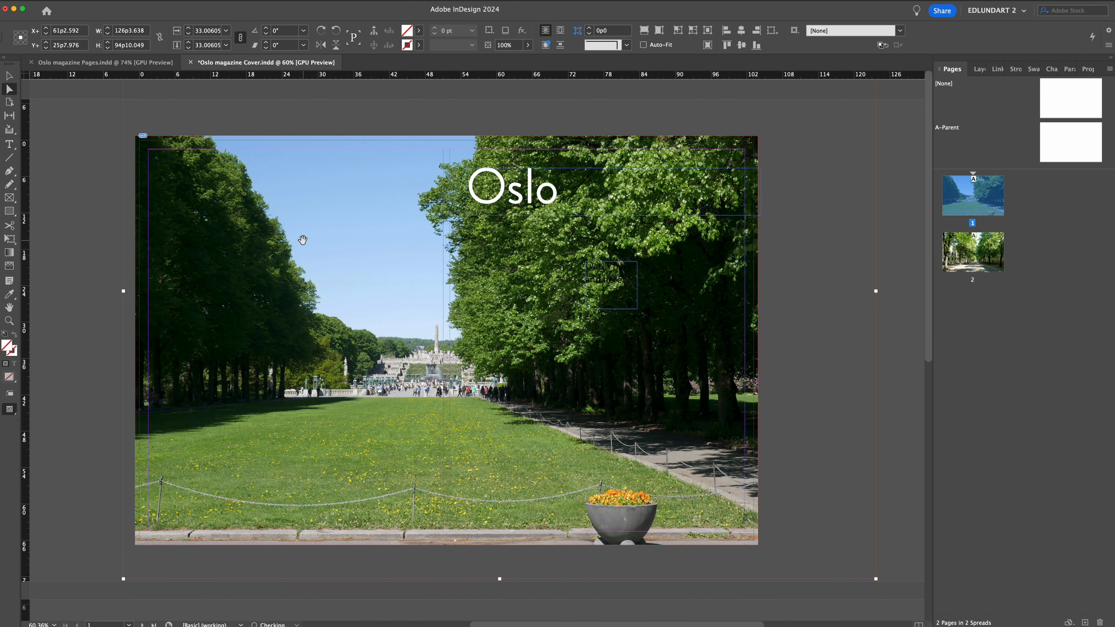
{"action": "key", "text": "shift+Up"}
{"action": "key", "text": "shift+Up"}
{"action": "key", "text": "shift+Up"}
{"action": "key", "text": "shift+Up"}
{"action": "key", "text": "shift+Up"}
{"action": "key", "text": "shift+Up"}
{"action": "scroll", "coordinate": [527, 292], "scroll_direction": "right", "scroll_amount": 3}
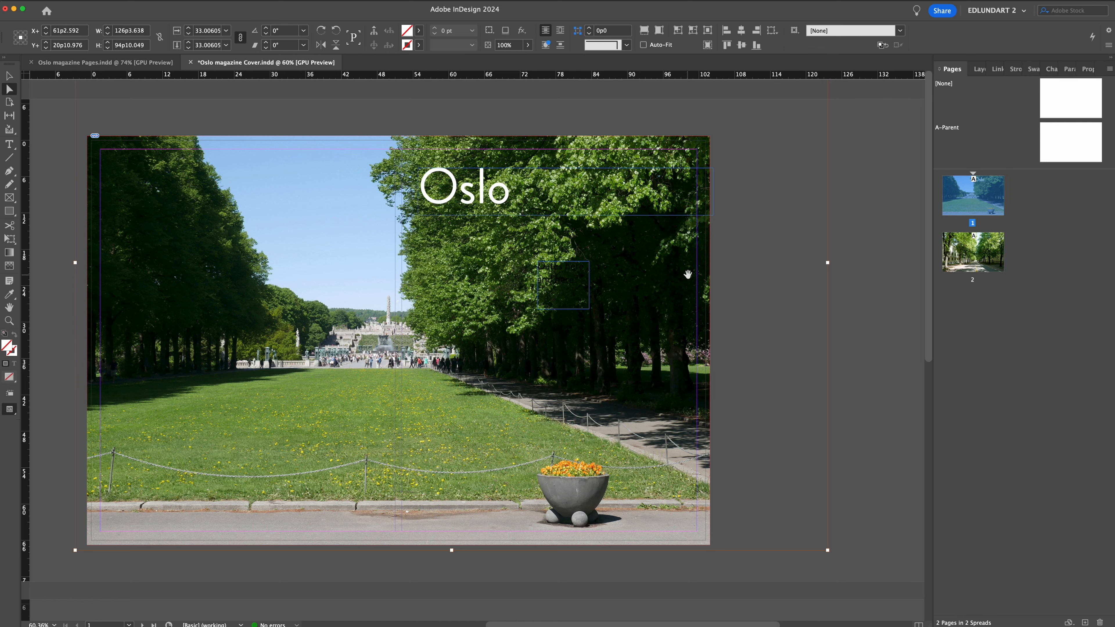
{"action": "key", "text": "shift+Right"}
{"action": "key", "text": "shift+Right"}
{"action": "scroll", "coordinate": [206, 499], "scroll_direction": "left", "scroll_amount": 4}
{"action": "scroll", "coordinate": [205, 498], "scroll_direction": "down", "scroll_amount": 3}
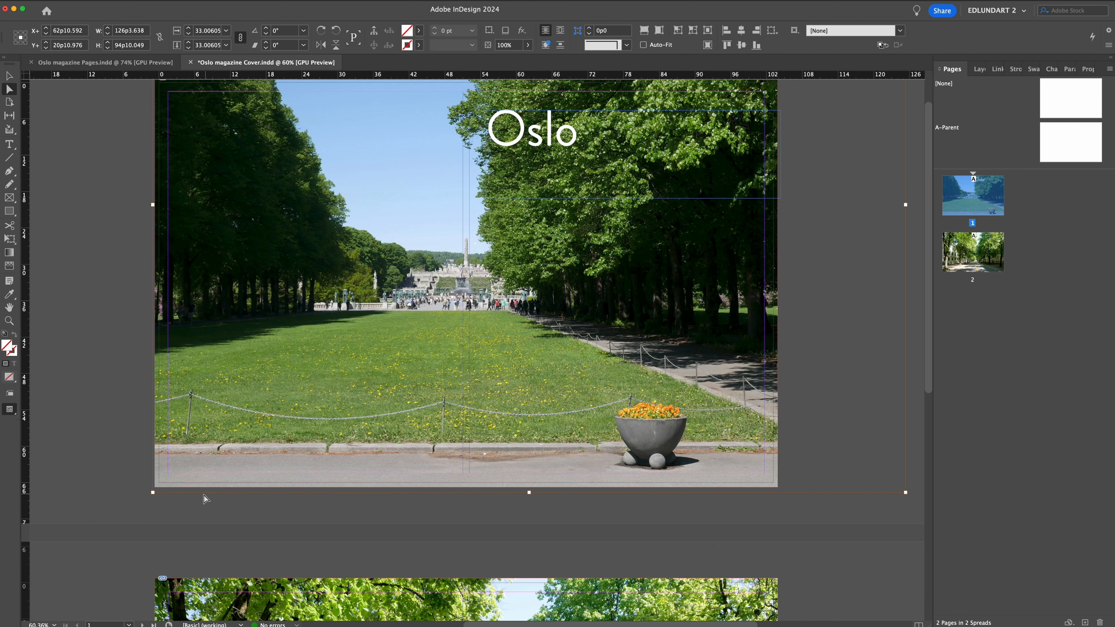
Enlarge the white cover title and change it to all-caps “OSLO”.
{"action": "left_click", "coordinate": [526, 111]}
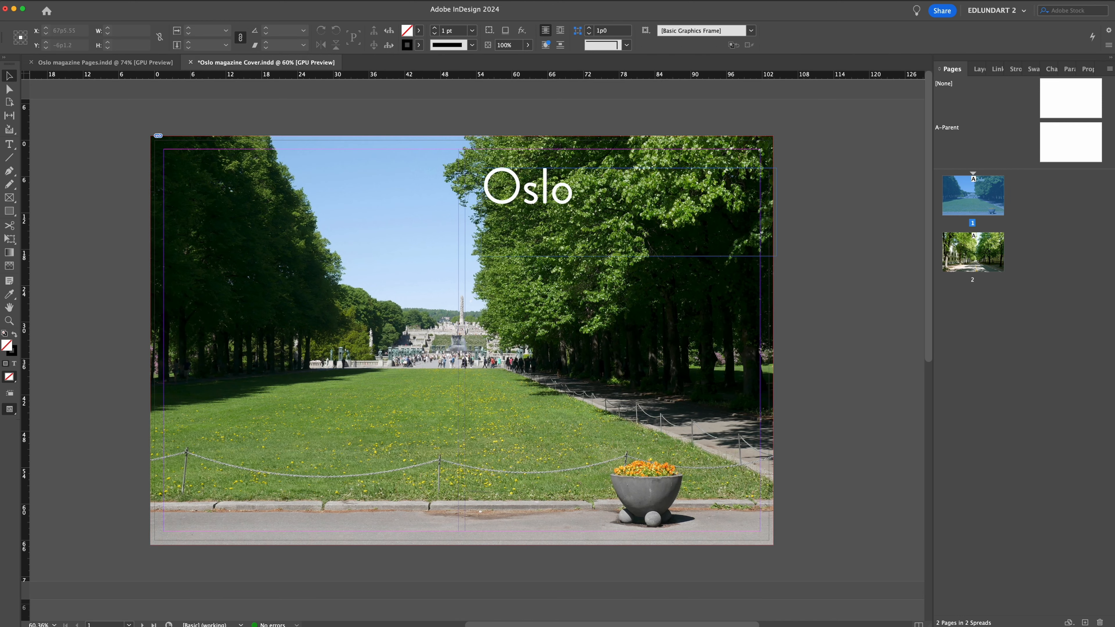
{"action": "key", "text": "w"}
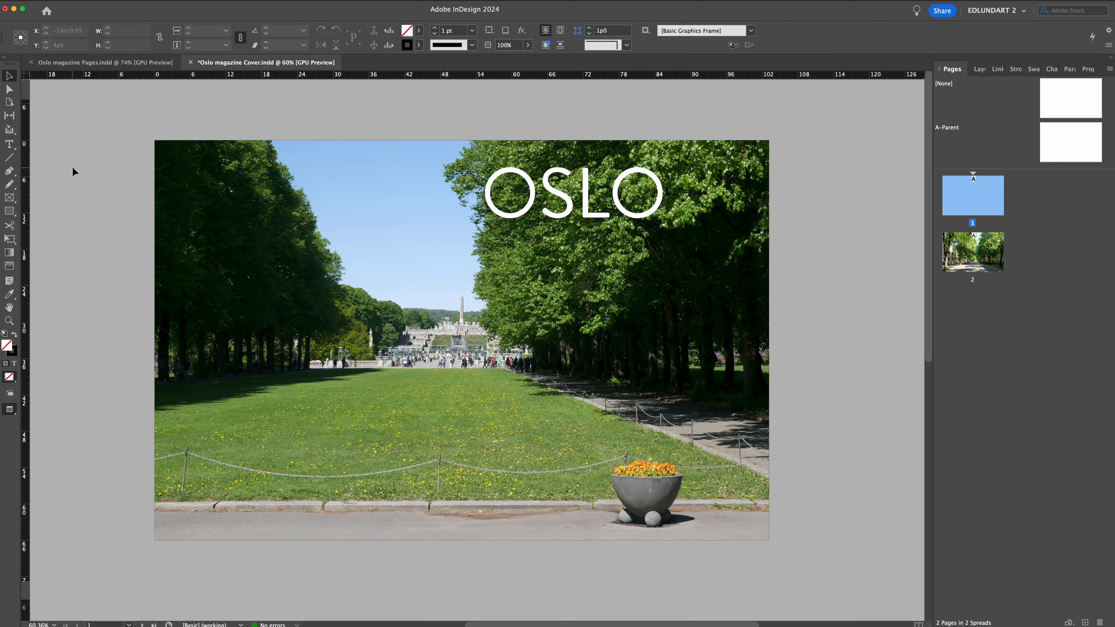
Draw a vertical 63p0 line from above the page through the title's last O to the flower pot and colour it yellow.
{"action": "key", "text": "p"}
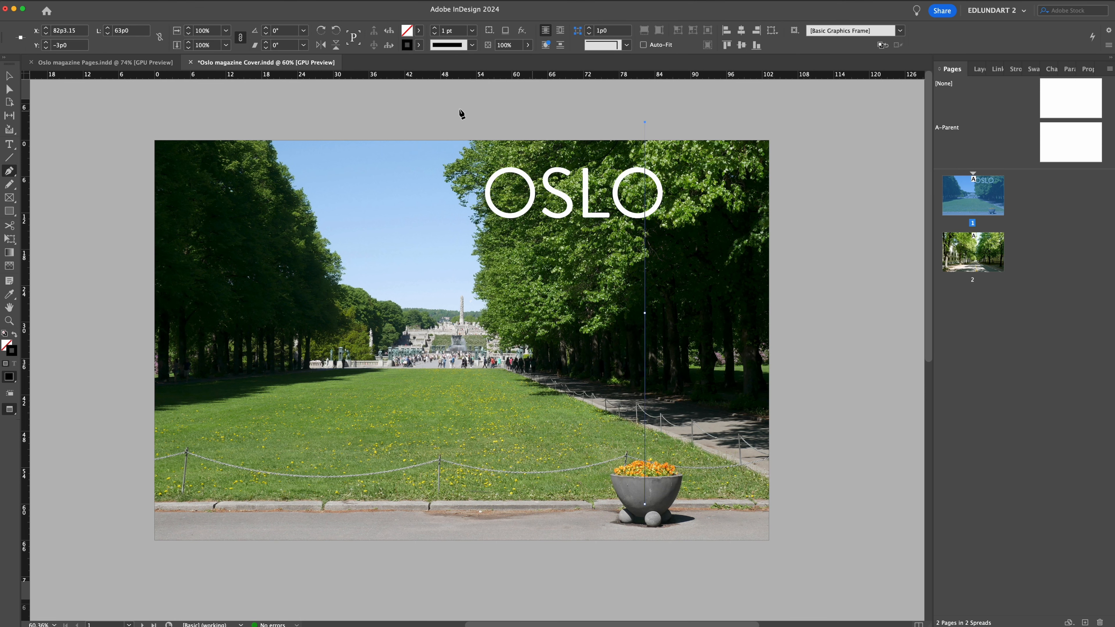
{"action": "left_click", "coordinate": [419, 45]}
{"action": "left_click", "coordinate": [360, 127]}
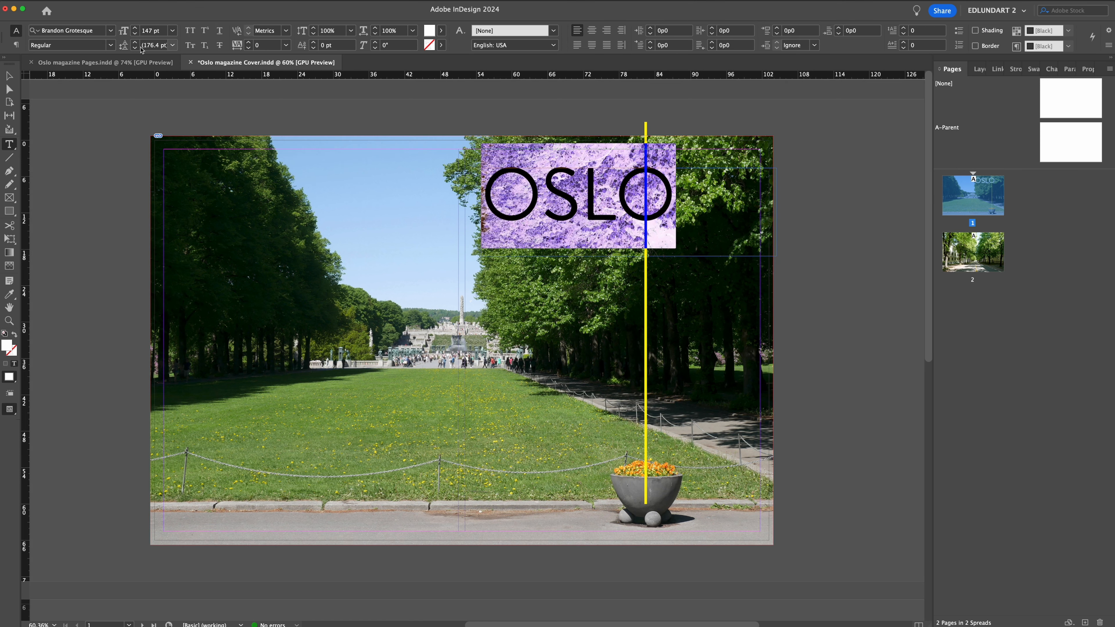
Finish the OSLO title at 147 pt, delete the yellow vertical line and show the cover in preview mode.
{"action": "key", "text": "Escape"}
{"action": "left_click", "coordinate": [53, 139]}
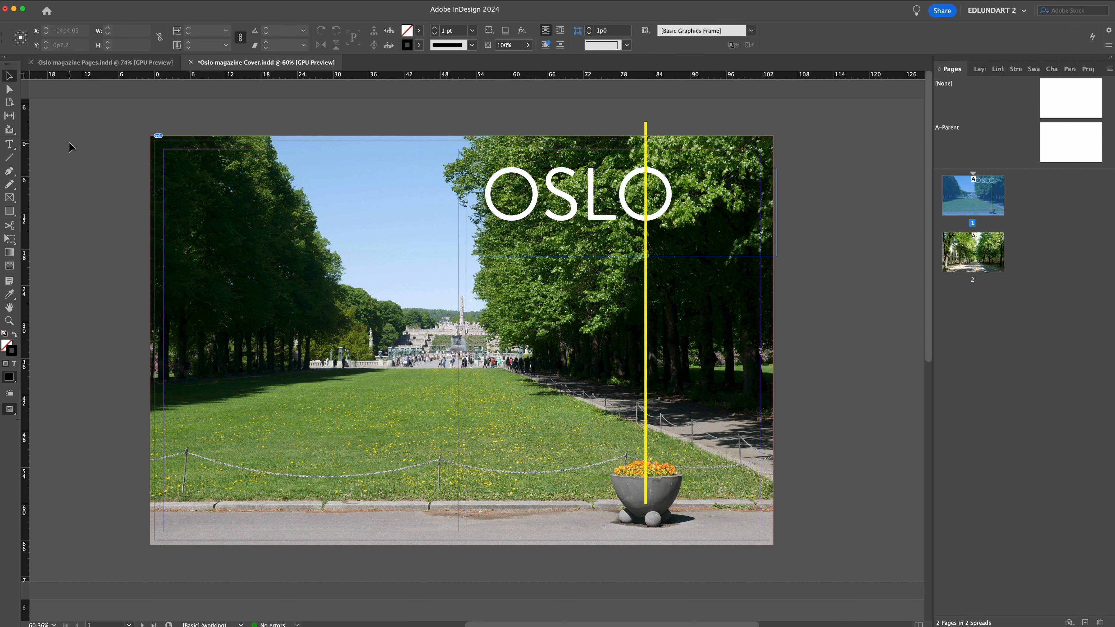
{"action": "left_click", "coordinate": [646, 125]}
{"action": "key", "text": "Delete"}
{"action": "left_click", "coordinate": [195, 1]}
{"action": "mouse_move", "coordinate": [210, 150]}
{"action": "left_click", "coordinate": [339, 160]}
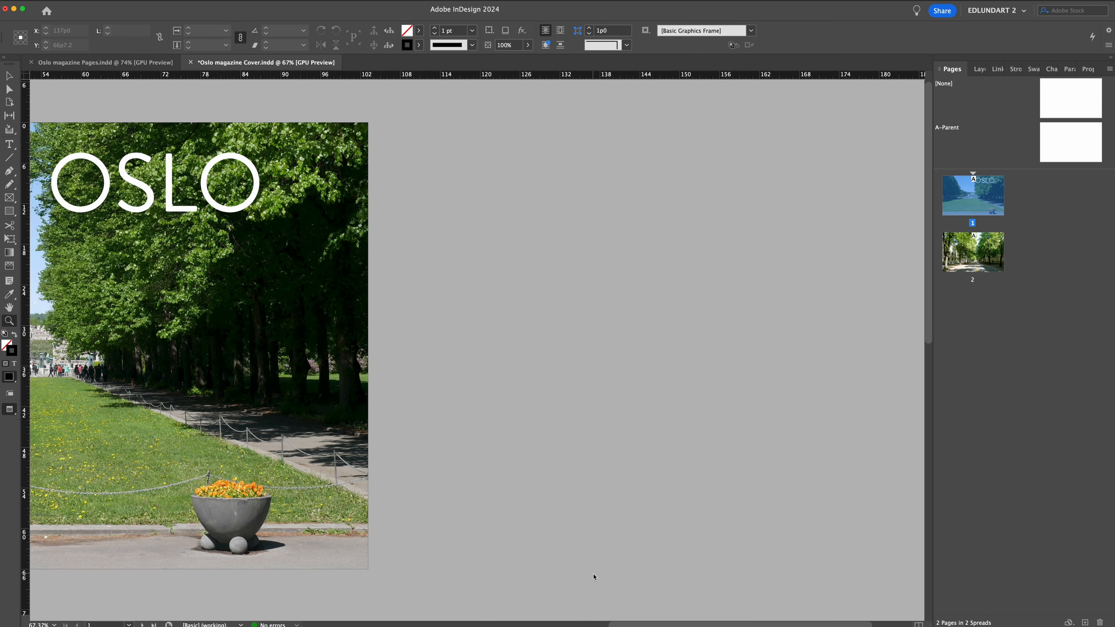
Draw a white bar with rounded corners below the OSLO title, starting at the left edge of the L.
{"action": "key", "text": "m"}
{"action": "key", "text": "shift+x"}
{"action": "left_click_drag", "start_coordinate": [166, 212], "coordinate": [339, 240]}
{"action": "left_click_drag", "start_coordinate": [157, 208], "coordinate": [659, 211]}
{"action": "left_click_drag", "start_coordinate": [259, 283], "coordinate": [271, 281]}
{"action": "left_click_drag", "start_coordinate": [521, 347], "coordinate": [26, 383]}
{"action": "left_click_drag", "start_coordinate": [740, 260], "coordinate": [732, 291]}
{"action": "left_click_drag", "start_coordinate": [645, 261], "coordinate": [812, 264]}
{"action": "left_click", "coordinate": [626, 44]}
{"action": "left_click", "coordinate": [604, 103]}
{"action": "left_click", "coordinate": [588, 33]}
{"action": "left_click", "coordinate": [589, 33]}
Make a salmon spacer rectangle matching the gap between S and L, rotate a copy 90°, and space the white bar below the title with it.
{"action": "key", "text": "m"}
{"action": "mouse_move", "coordinate": [434, 145]}
{"action": "left_mouse_down"}
{"action": "mouse_move", "coordinate": [401, 329]}
{"action": "mouse_move", "coordinate": [513, 198]}
{"action": "mouse_move", "coordinate": [512, 259]}
{"action": "left_mouse_up"}
{"action": "left_click", "coordinate": [419, 31]}
{"action": "mouse_move", "coordinate": [463, 237]}
{"action": "left_mouse_down"}
{"action": "mouse_move", "coordinate": [543, 335]}
{"action": "mouse_move", "coordinate": [619, 318]}
{"action": "left_mouse_up"}
{"action": "left_click", "coordinate": [198, 1]}
{"action": "mouse_move", "coordinate": [211, 198]}
{"action": "left_click", "coordinate": [362, 237]}
{"action": "left_click_drag", "start_coordinate": [268, 391], "coordinate": [276, 384]}
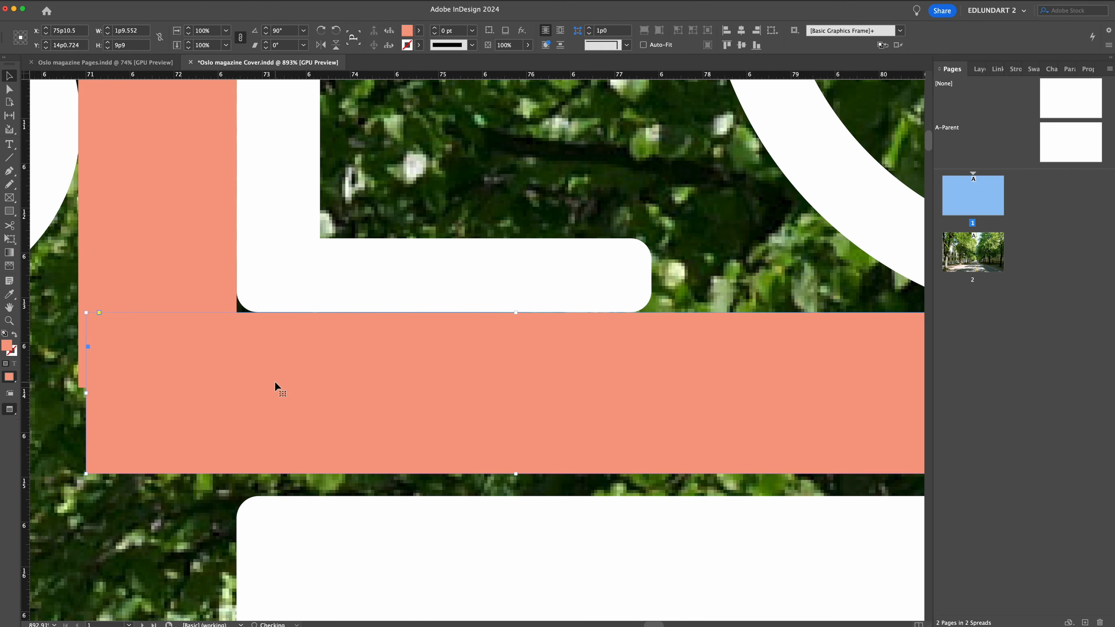
{"action": "left_click", "coordinate": [309, 529]}
{"action": "left_click_drag", "start_coordinate": [308, 548], "coordinate": [309, 524]}
Put the text “May 23rd–June 8th, 2023” on the white bar in green 22 pt Brandon Grotesque, right-aligned.
{"action": "left_click_drag", "start_coordinate": [573, 331], "coordinate": [347, 336]}
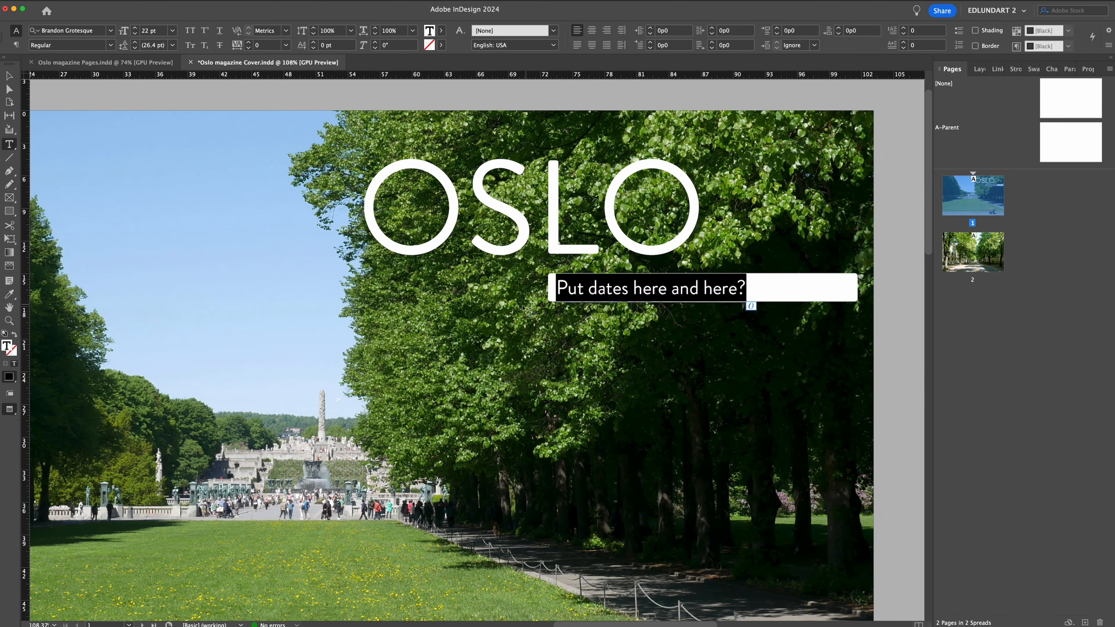
{"action": "key", "text": "Escape"}
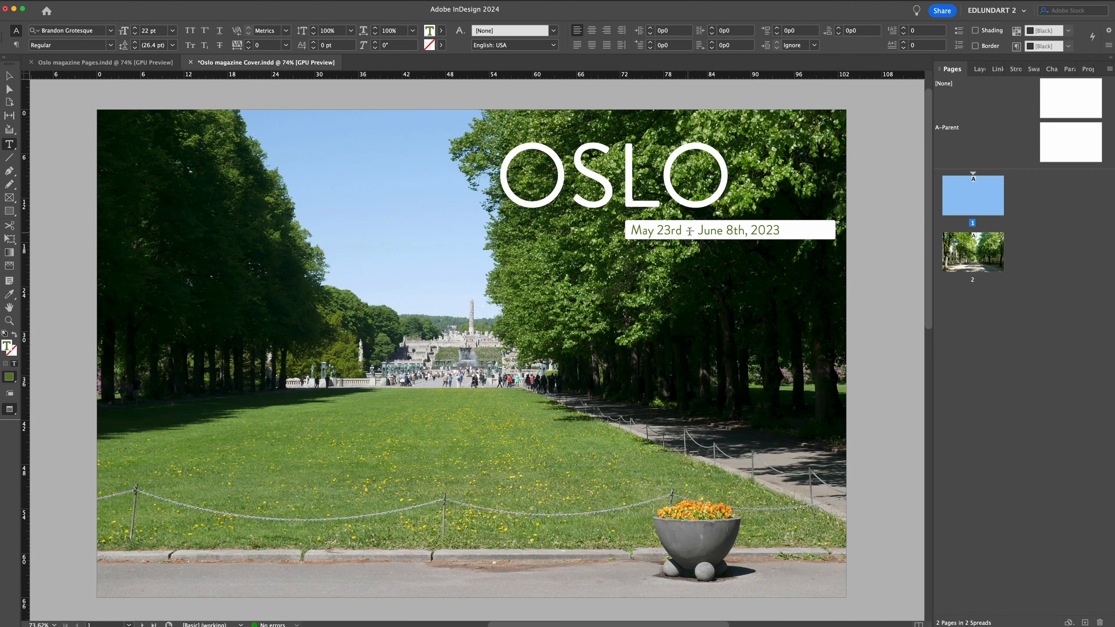
{"action": "key", "text": "Escape"}
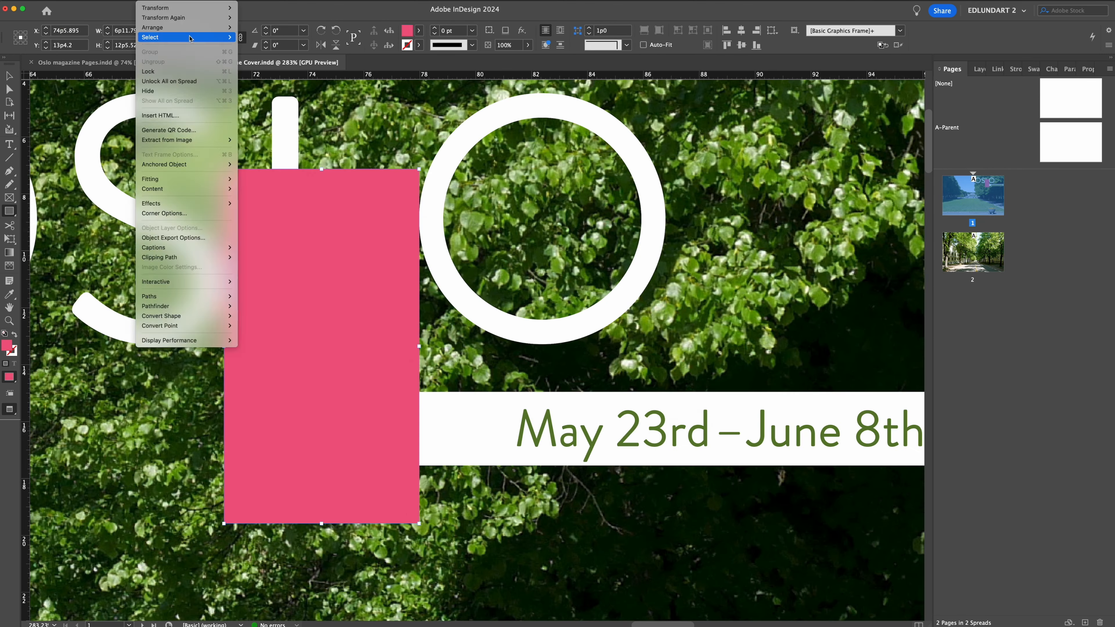
Shorten the white bar to 23p7.2 so it starts under the title's last O, and delete the pink spacer rectangle.
{"action": "left_click", "coordinate": [184, 35]}
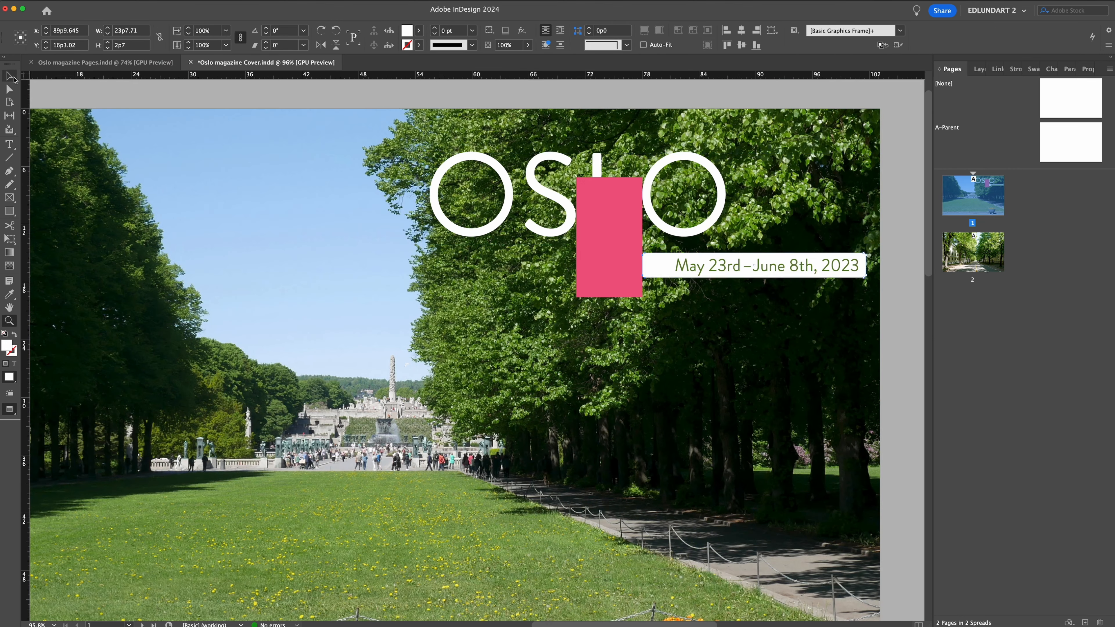
{"action": "key", "text": "super+l"}
{"action": "left_click_drag", "start_coordinate": [405, 234], "coordinate": [598, 326]}
{"action": "key", "text": "super+shift+a"}
{"action": "left_click", "coordinate": [614, 285]}
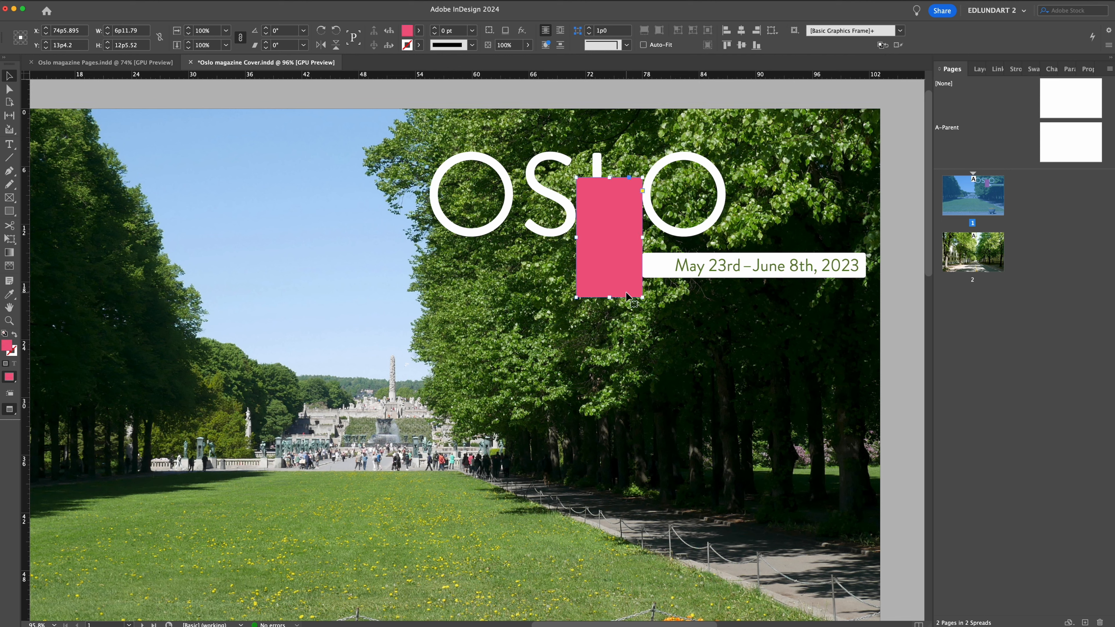
{"action": "key", "text": "Delete"}
Centre the date text and adjust its text frame's sides to match the white bar.
{"action": "double_click", "coordinate": [714, 267]}
{"action": "key", "text": "super+shift+c"}
{"action": "key", "text": "Escape"}
{"action": "left_click_drag", "start_coordinate": [595, 268], "coordinate": [643, 268]}
{"action": "left_click_drag", "start_coordinate": [859, 268], "coordinate": [865, 269]}
{"action": "left_click", "coordinate": [900, 304]}
{"action": "key", "text": "z"}
{"action": "left_click", "coordinate": [644, 323], "text": "alt"}
{"action": "left_click", "coordinate": [644, 323], "text": "alt"}
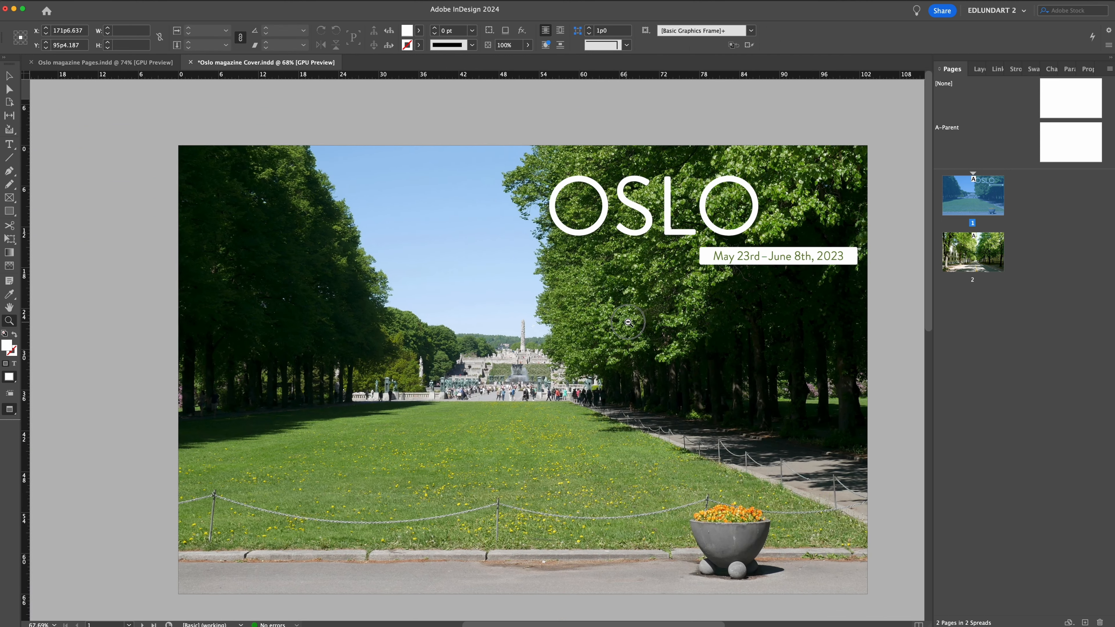
Increase the date text's font size to 25 pt.
{"action": "key", "text": "v"}
{"action": "double_click", "coordinate": [755, 246]}
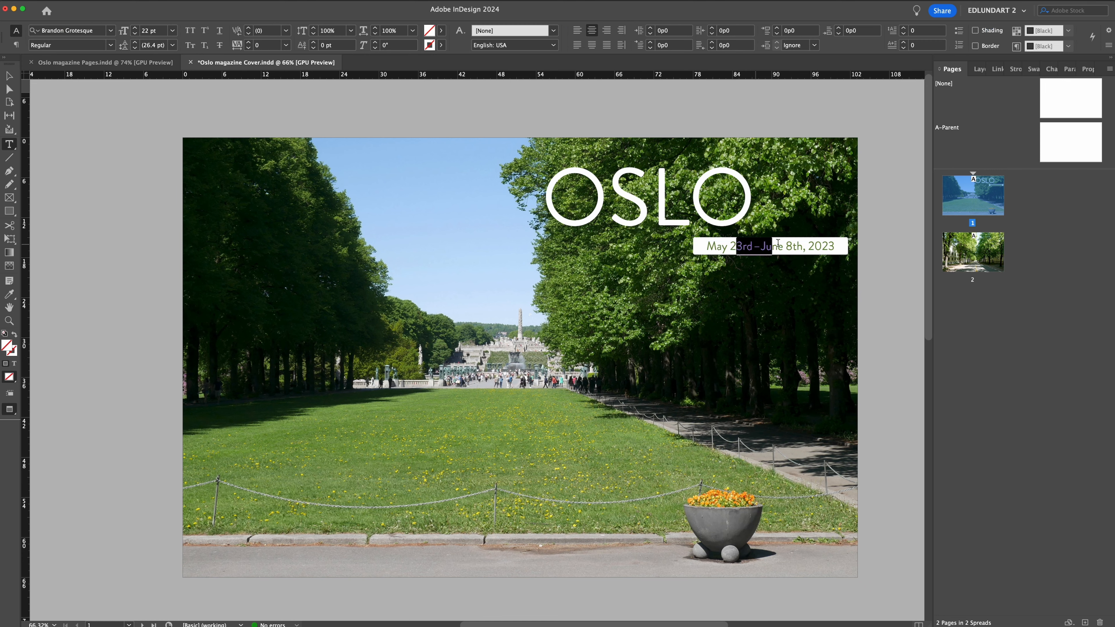
{"action": "key", "text": "super+a"}
{"action": "left_click", "coordinate": [133, 28]}
{"action": "left_click", "coordinate": [134, 28]}
{"action": "left_click", "coordinate": [134, 28]}
{"action": "left_click", "coordinate": [10, 76]}
{"action": "left_click", "coordinate": [51, 92]}
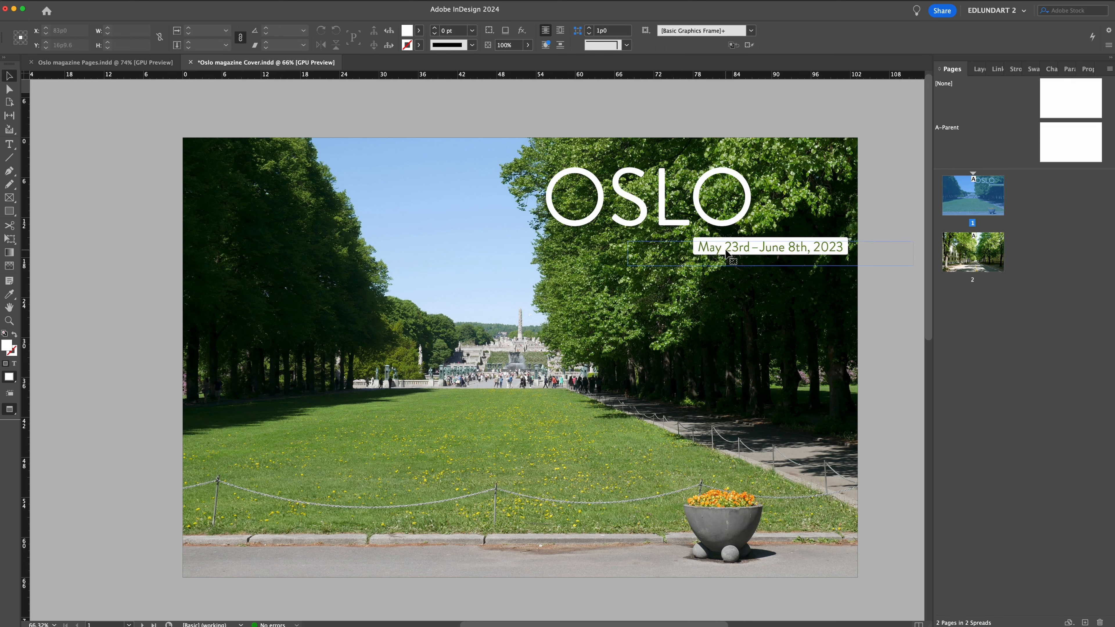
Lock the park photo and the items overlapping the white date bar.
{"action": "left_click", "coordinate": [729, 249]}
{"action": "left_click", "coordinate": [145, 1]}
{"action": "left_click", "coordinate": [162, 71]}
{"action": "key", "text": "z"}
{"action": "left_click_drag", "start_coordinate": [738, 260], "coordinate": [965, 252]}
{"action": "left_click_drag", "start_coordinate": [812, 264], "coordinate": [405, 334]}
{"action": "left_click", "coordinate": [9, 89]}
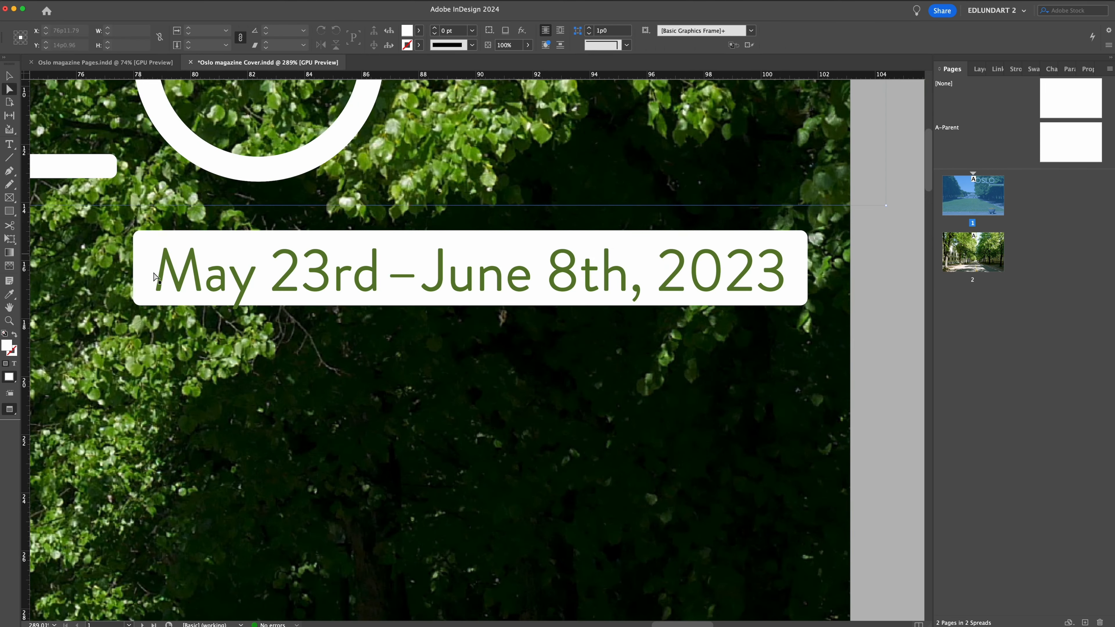
{"action": "left_click", "coordinate": [9, 75]}
{"action": "left_click", "coordinate": [684, 439]}
{"action": "left_click", "coordinate": [154, 1]}
{"action": "left_click", "coordinate": [162, 71]}
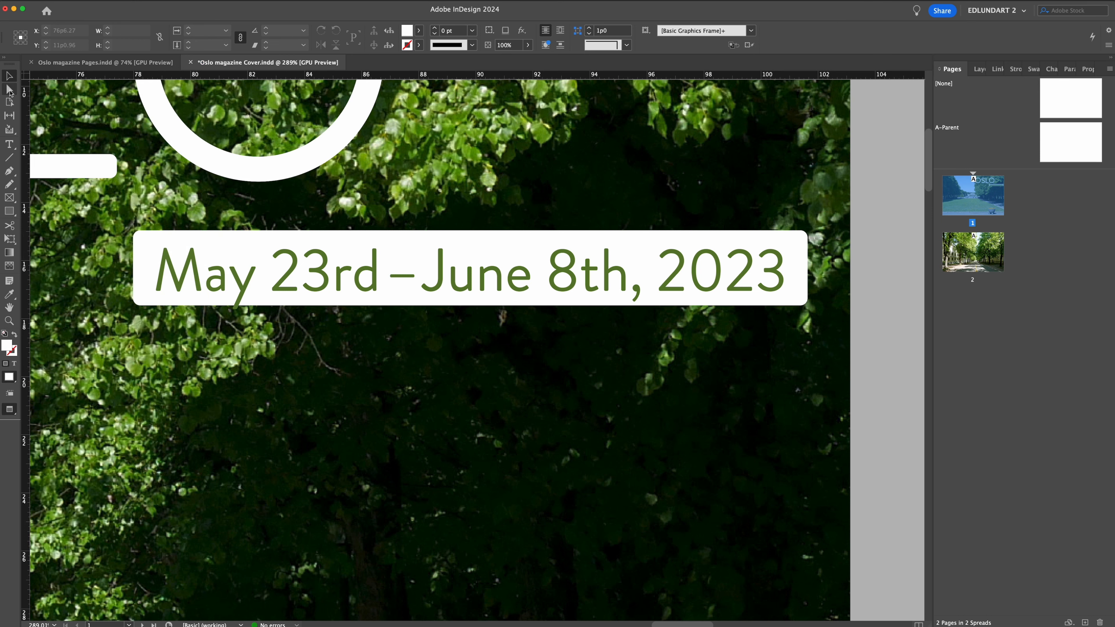
Extend the white date bar downward by moving its bottom corner points about 10 pt.
{"action": "left_click", "coordinate": [9, 89]}
{"action": "left_click_drag", "start_coordinate": [118, 339], "coordinate": [861, 292]}
{"action": "key", "text": "shift+Down"}
{"action": "left_click", "coordinate": [861, 292]}
Lock the white bar and nudge the date text down to centre it vertically in the bar.
{"action": "left_click", "coordinate": [9, 75]}
{"action": "left_click", "coordinate": [146, 238]}
{"action": "left_click", "coordinate": [154, 1]}
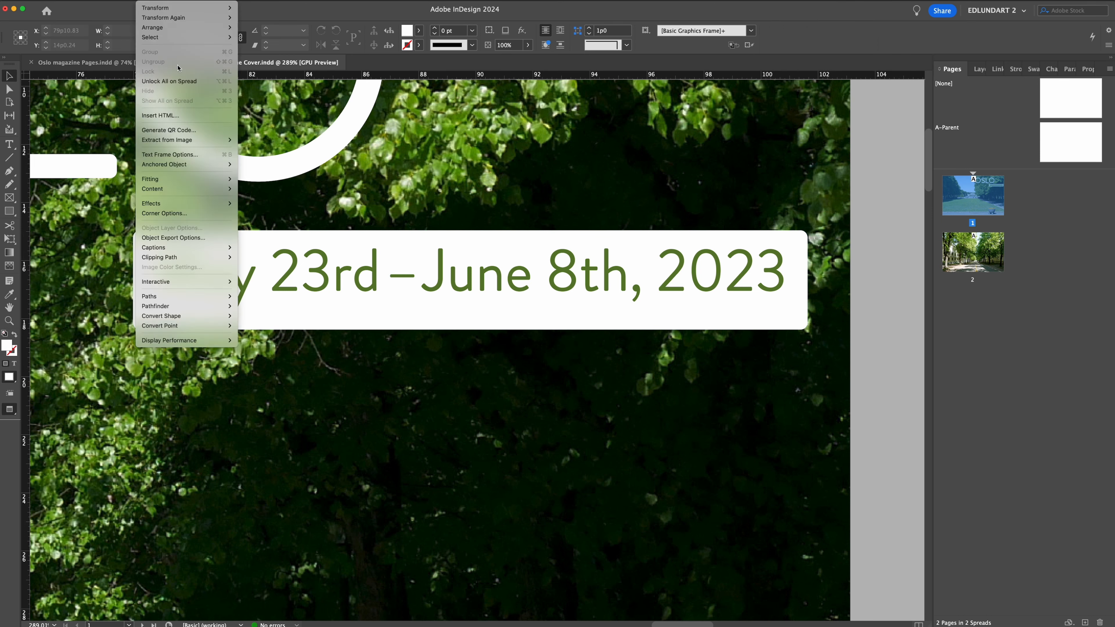
{"action": "left_click", "coordinate": [162, 71]}
{"action": "left_click", "coordinate": [886, 235]}
{"action": "left_click", "coordinate": [710, 269]}
{"action": "key", "text": "Down"}
{"action": "key", "text": "Down"}
{"action": "key", "text": "Down"}
{"action": "left_click", "coordinate": [886, 431]}
Fine-tune the date text's font size to leave slightly more room at both ends of the white bar.
{"action": "key", "text": "super+space"}
{"action": "left_click_drag", "start_coordinate": [551, 326], "coordinate": [345, 351]}
{"action": "left_click_drag", "start_coordinate": [346, 351], "coordinate": [487, 329]}
{"action": "double_click", "coordinate": [627, 249]}
{"action": "left_click_drag", "start_coordinate": [626, 249], "coordinate": [649, 251]}
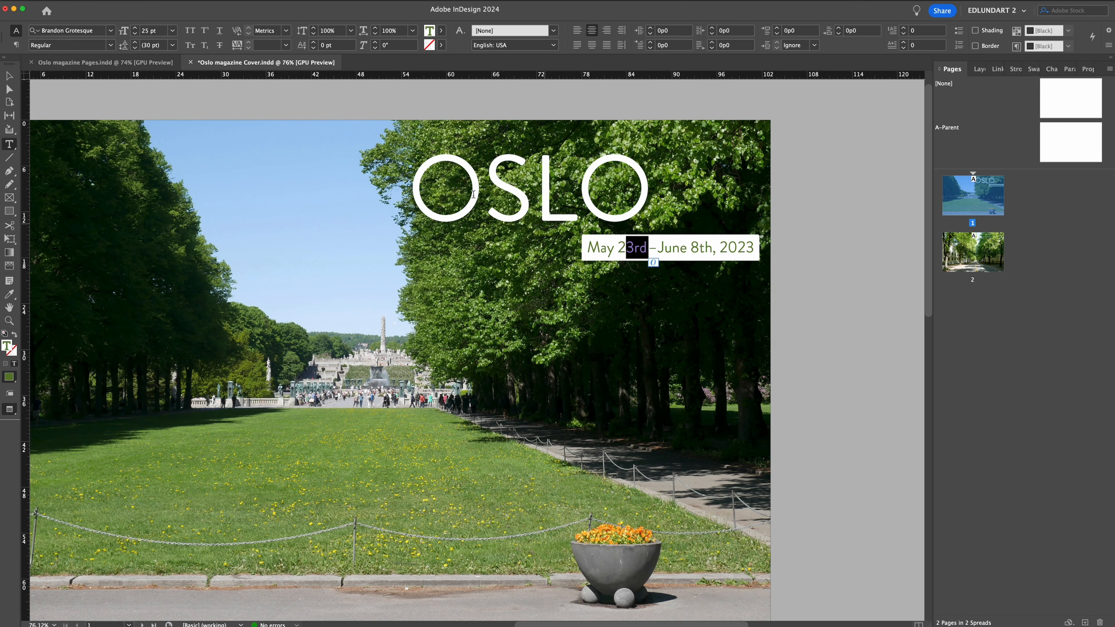
{"action": "key", "text": "super+a"}
{"action": "left_click", "coordinate": [136, 33]}
{"action": "left_click", "coordinate": [155, 31]}
{"action": "type", "text": "26.5"}
{"action": "key", "text": "Return"}
{"action": "double_click", "coordinate": [9, 75]}
{"action": "left_click", "coordinate": [614, 303]}
{"action": "left_click", "coordinate": [859, 339]}
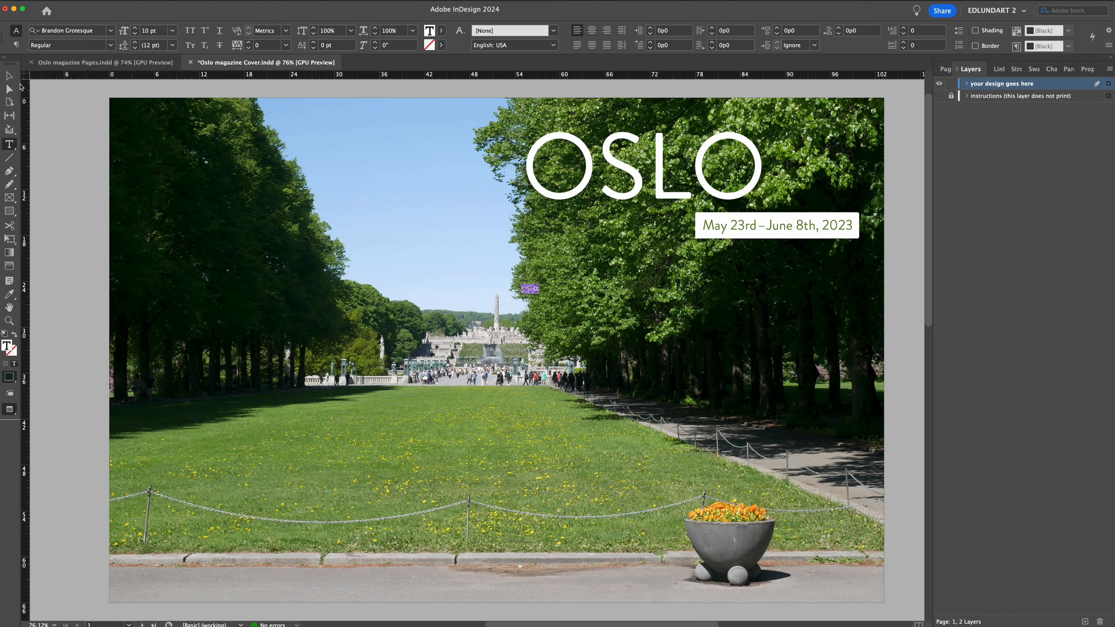
Add a small text frame in 10 pt Brandon Grotesque Black reading “OSLO, NORWAY MAY 23rd — JUNE 8TH, 2023” for the spine.
{"action": "key", "text": "super+v"}
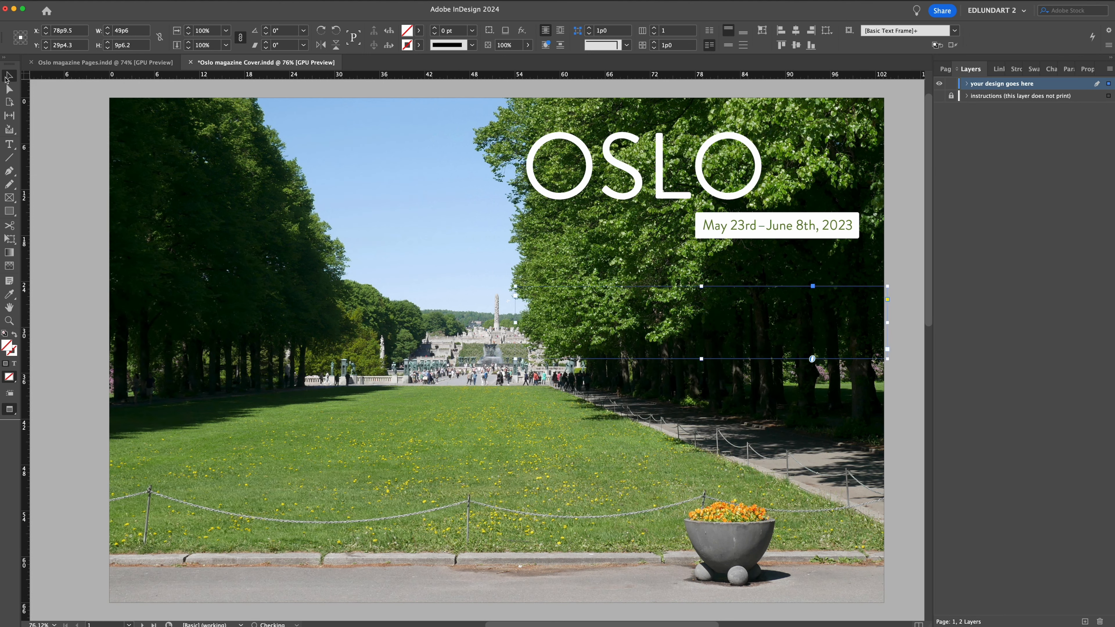
{"action": "double_click", "coordinate": [501, 294]}
{"action": "key", "text": "super+a"}
{"action": "left_click", "coordinate": [945, 69]}
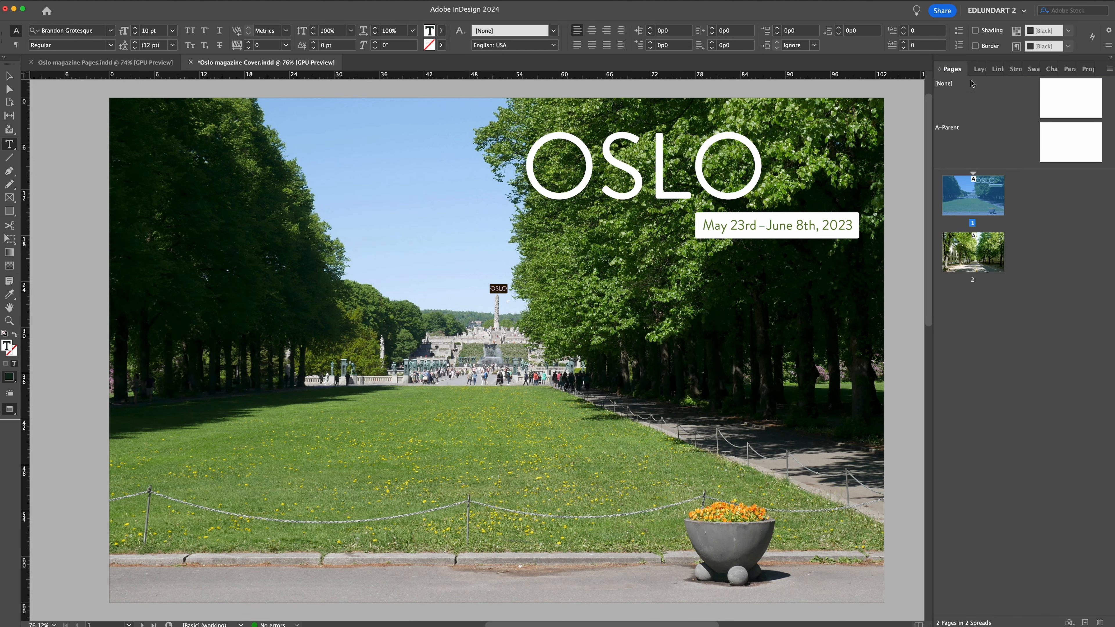
{"action": "left_click", "coordinate": [110, 45]}
{"action": "left_click", "coordinate": [76, 175]}
{"action": "type", "text": ","}
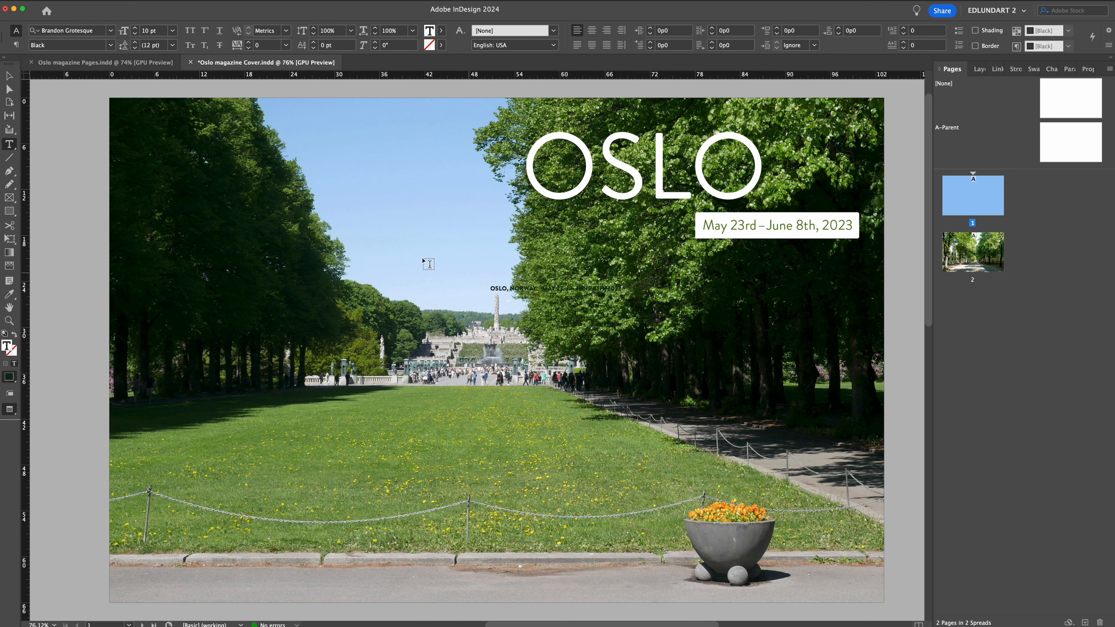
Rotate the small text frame 90° and move it onto the cover's spine at X 51p9.225, Y 14p3.2.
{"action": "key", "text": "Escape"}
{"action": "left_click_drag", "start_coordinate": [863, 360], "coordinate": [597, 189]}
{"action": "left_click_drag", "start_coordinate": [591, 281], "coordinate": [560, 281]}
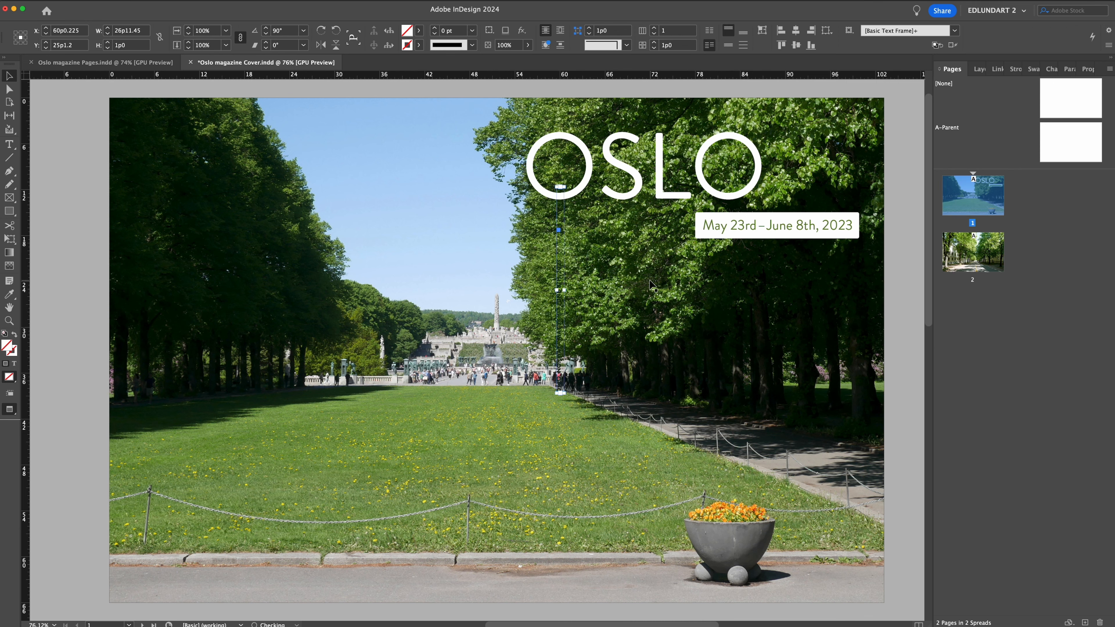
{"action": "key", "text": "shift+Left"}
{"action": "key", "text": "shift+Left"}
{"action": "key", "text": "shift+Left"}
{"action": "key", "text": "shift+Left"}
{"action": "key", "text": "shift+Left"}
{"action": "key", "text": "shift+Left"}
{"action": "key", "text": "shift+Left"}
{"action": "key", "text": "shift+Left"}
{"action": "key", "text": "shift+Left"}
{"action": "key", "text": "shift+Left"}
{"action": "key", "text": "shift+Up"}
{"action": "key", "text": "shift+Up"}
{"action": "key", "text": "shift+Up"}
{"action": "key", "text": "shift+Up"}
{"action": "key", "text": "shift+Up"}
{"action": "key", "text": "shift+Up"}
{"action": "key", "text": "shift+Up"}
{"action": "key", "text": "shift+Up"}
{"action": "key", "text": "shift+Up"}
{"action": "key", "text": "shift+Up"}
{"action": "key", "text": "shift+Up"}
{"action": "key", "text": "shift+Up"}
{"action": "key", "text": "shift+Up"}
{"action": "key", "text": "Right"}
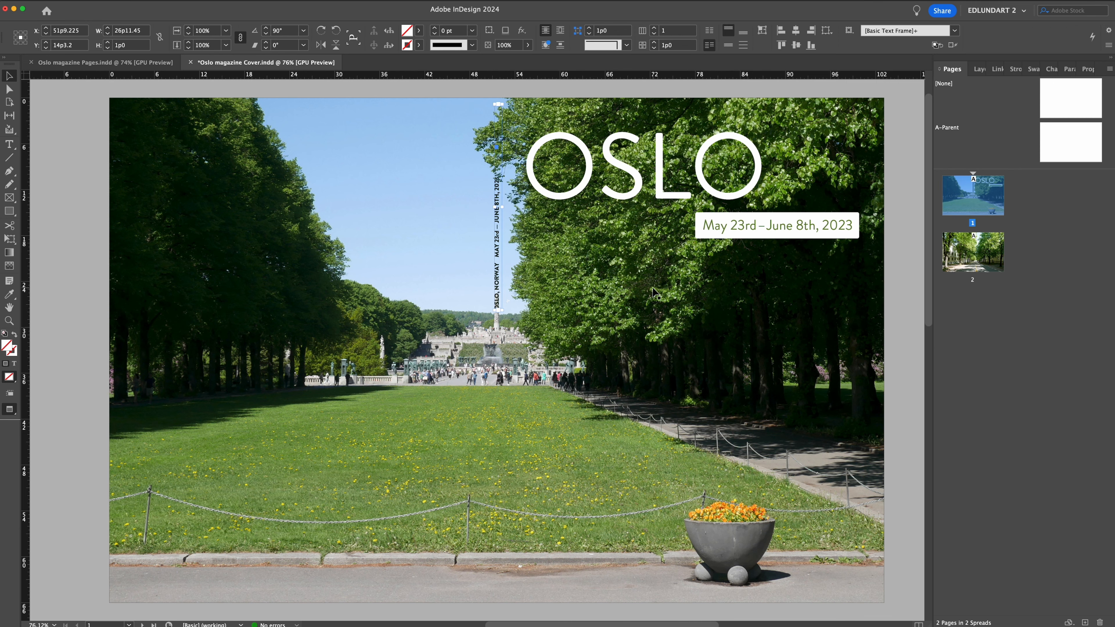
Delete “, NORWAY” from the cover's spine text so the place name reads only “OSLO”.
{"action": "left_click", "coordinate": [476, 338], "text": "super"}
{"action": "left_click_drag", "start_coordinate": [518, 158], "coordinate": [476, 370]}
{"action": "left_click", "coordinate": [477, 370], "text": "super"}
{"action": "key", "text": "t"}
{"action": "left_click", "coordinate": [473, 493]}
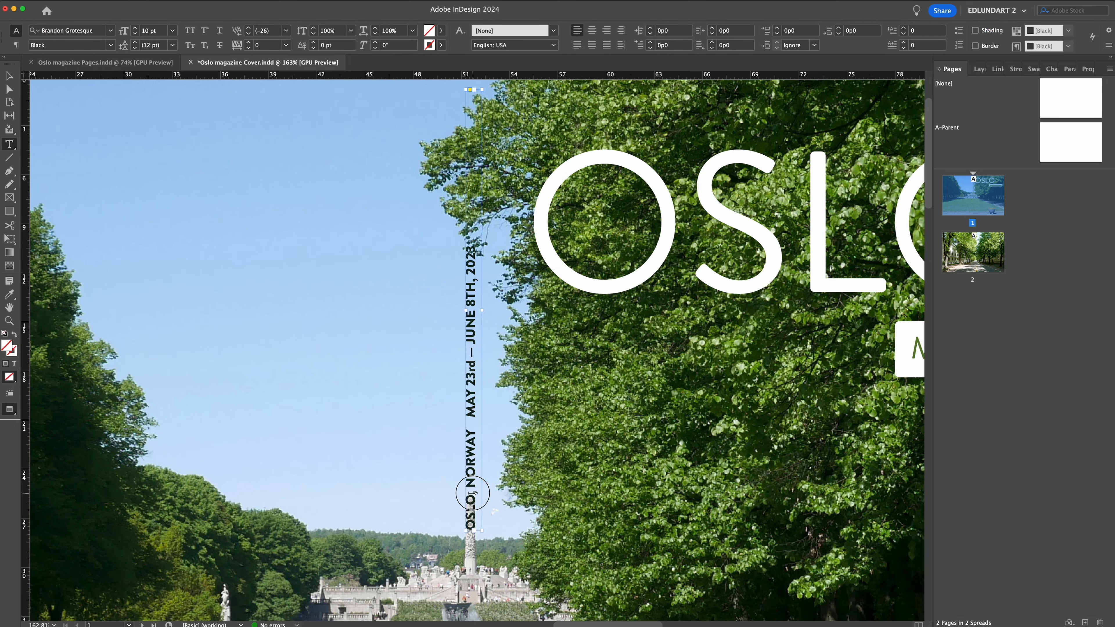
{"action": "left_click_drag", "start_coordinate": [472, 493], "coordinate": [473, 429]}
{"action": "key", "text": "BackSpace"}
Nudge the spine text frame up the spine to Y 11p9.2, above the monolith in the photo.
{"action": "left_click", "coordinate": [11, 76]}
{"action": "key", "text": "shift+Up"}
{"action": "key", "text": "shift+Up"}
{"action": "key", "text": "shift+Up"}
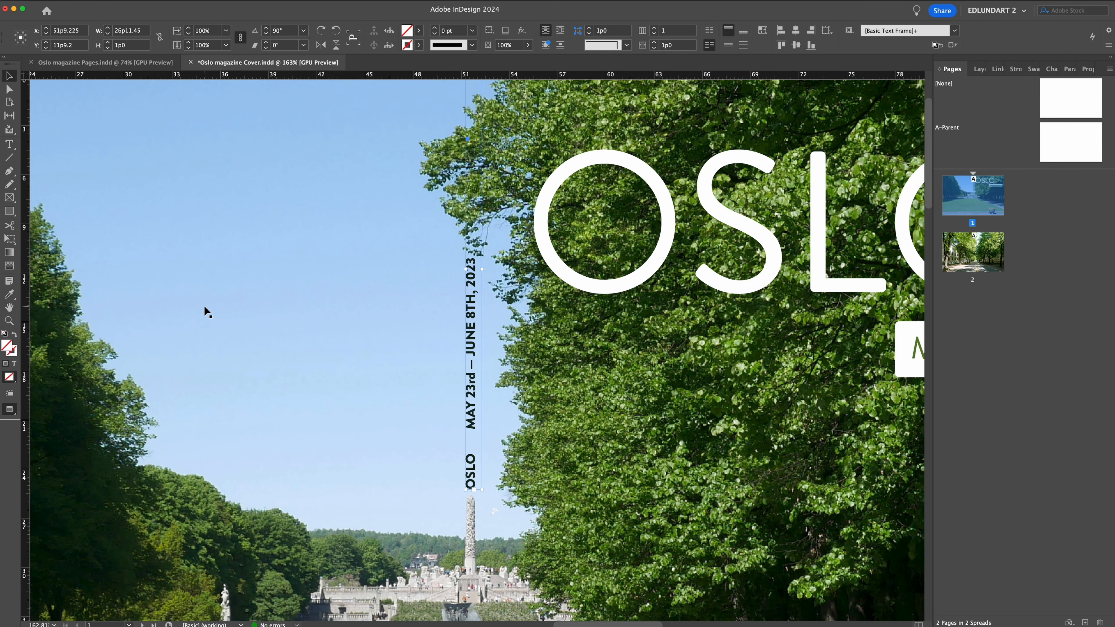
Reduce the font size of all the text in the spine frame.
{"action": "double_click", "coordinate": [472, 373]}
{"action": "key", "text": "super+a"}
{"action": "key", "text": "super+shift+comma"}
Replace the dash between the spine dates with an en dash and change “8TH” to “8th”.
{"action": "left_click_drag", "start_coordinate": [472, 356], "coordinate": [472, 322]}
{"action": "double_click", "coordinate": [473, 373]}
{"action": "right_click", "coordinate": [474, 373]}
{"action": "mouse_move", "coordinate": [512, 488]}
{"action": "mouse_move", "coordinate": [645, 507]}
{"action": "left_click", "coordinate": [703, 517]}
{"action": "type", "text": "th"}
{"action": "key", "text": "Escape"}
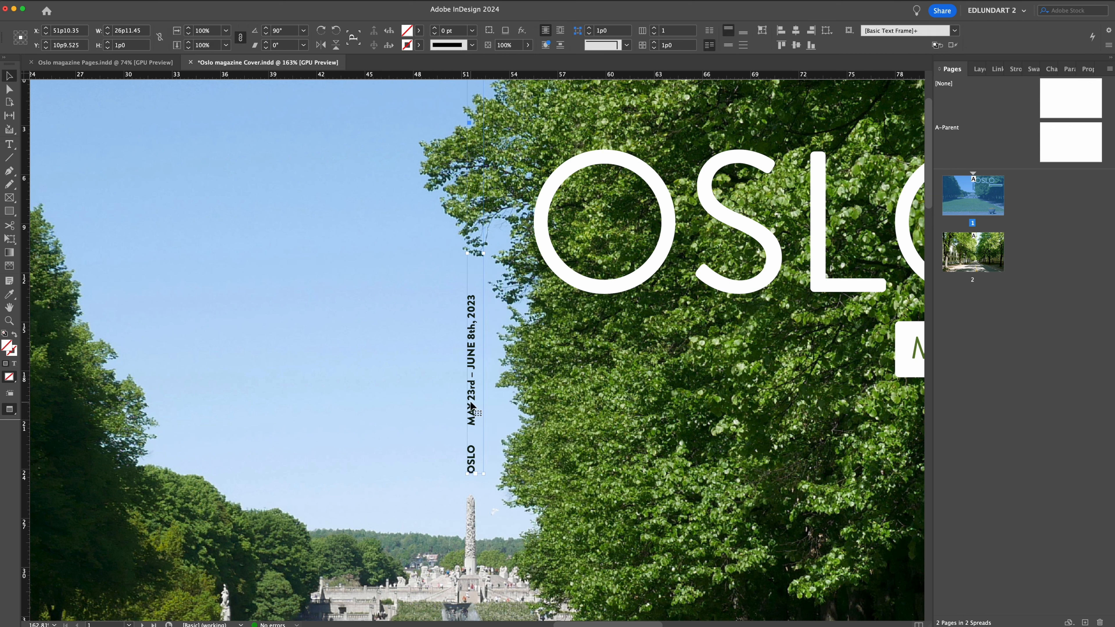
Nudge the spine text frame up slightly and leave everything deselected.
{"action": "key", "text": "Up"}
{"action": "key", "text": "Up"}
{"action": "key", "text": "Up"}
{"action": "key", "text": "Up"}
{"action": "double_click", "coordinate": [471, 440]}
{"action": "key", "text": "Escape"}
{"action": "key", "text": "super+shift+a"}
{"action": "left_click", "coordinate": [471, 369]}
{"action": "key", "text": "super+shift+a"}
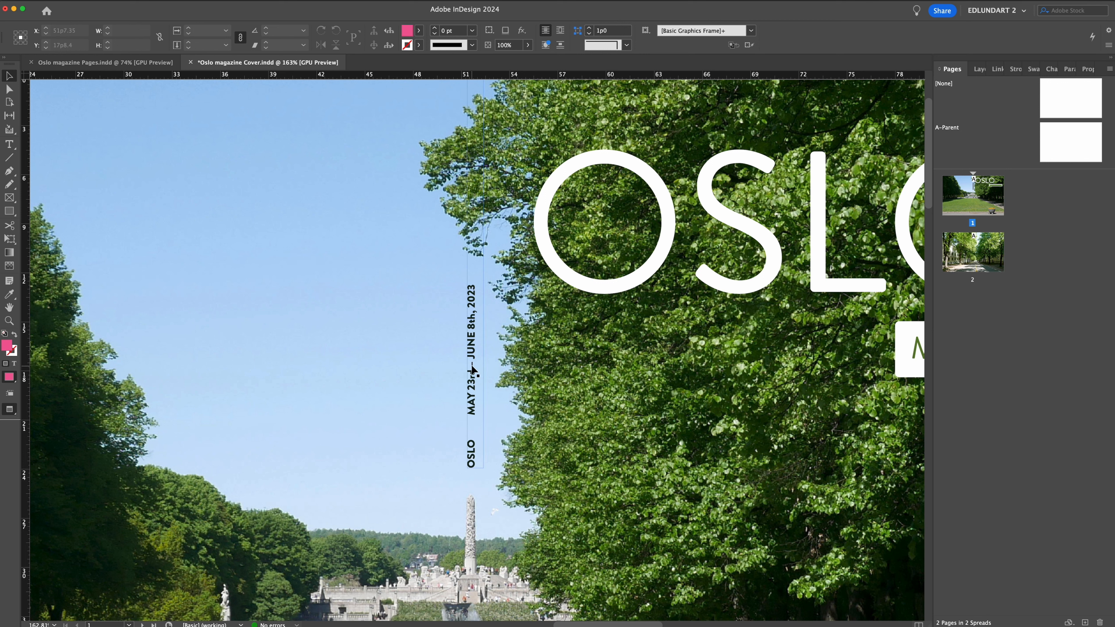
Review the whole cover in full-screen presentation view, checking the title, date bar and spine text together.
{"action": "key", "text": "t"}
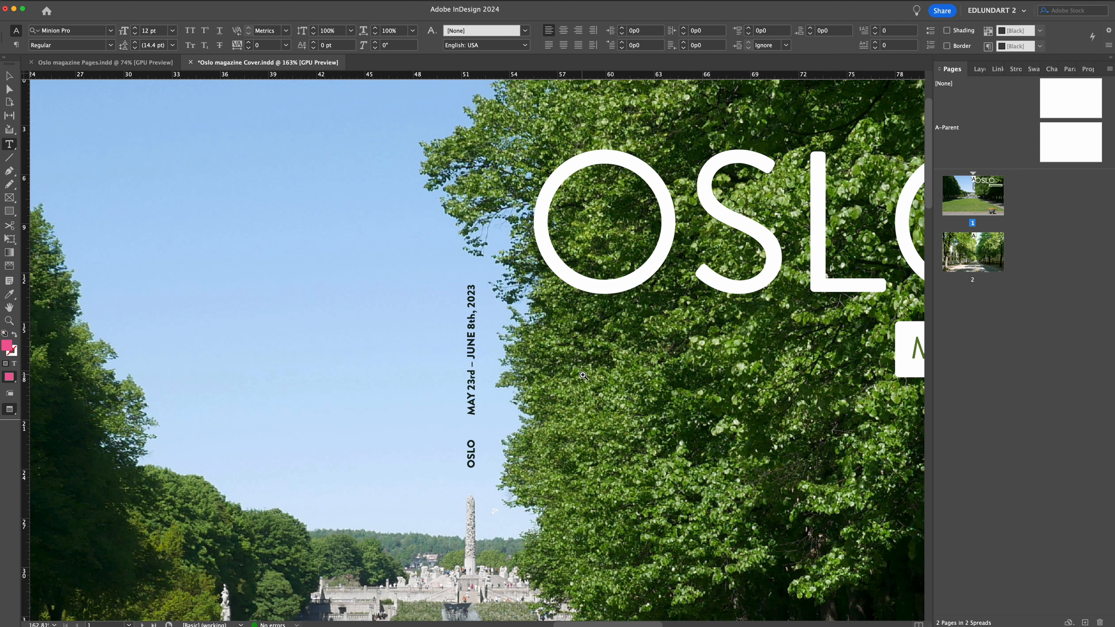
{"action": "key", "text": "z"}
{"action": "left_click_drag", "start_coordinate": [587, 377], "coordinate": [479, 377]}
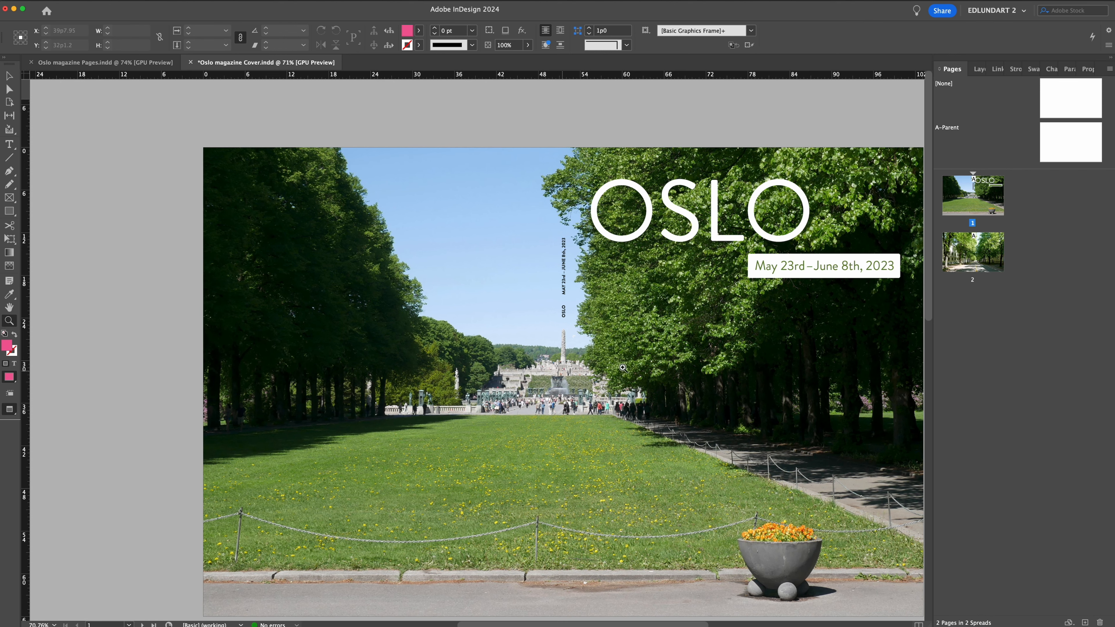
{"action": "left_click_drag", "start_coordinate": [675, 363], "coordinate": [596, 340]}
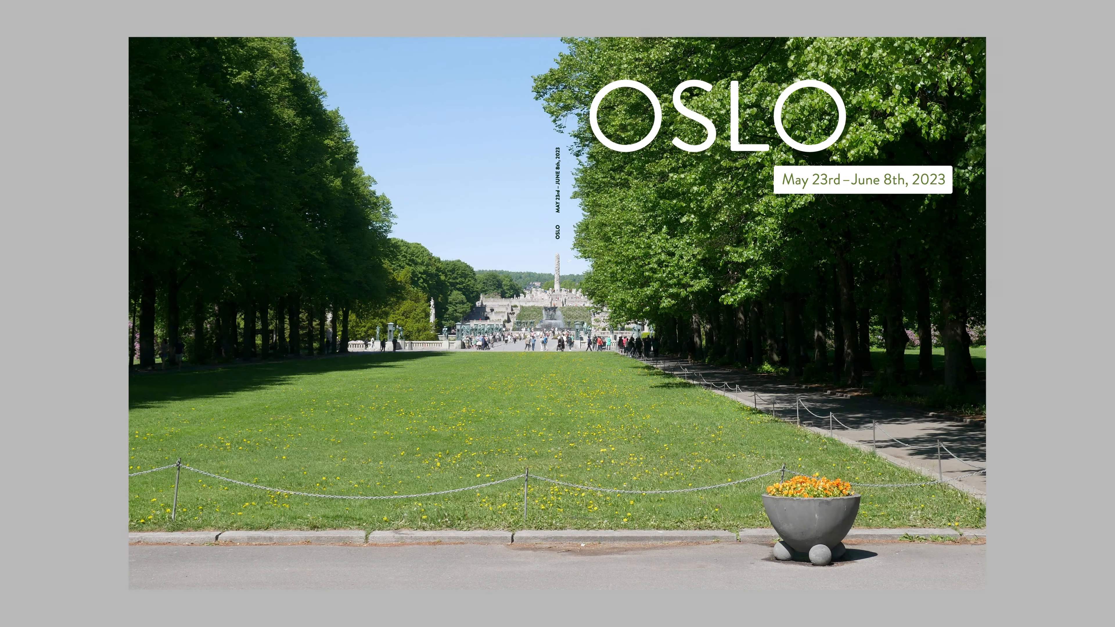